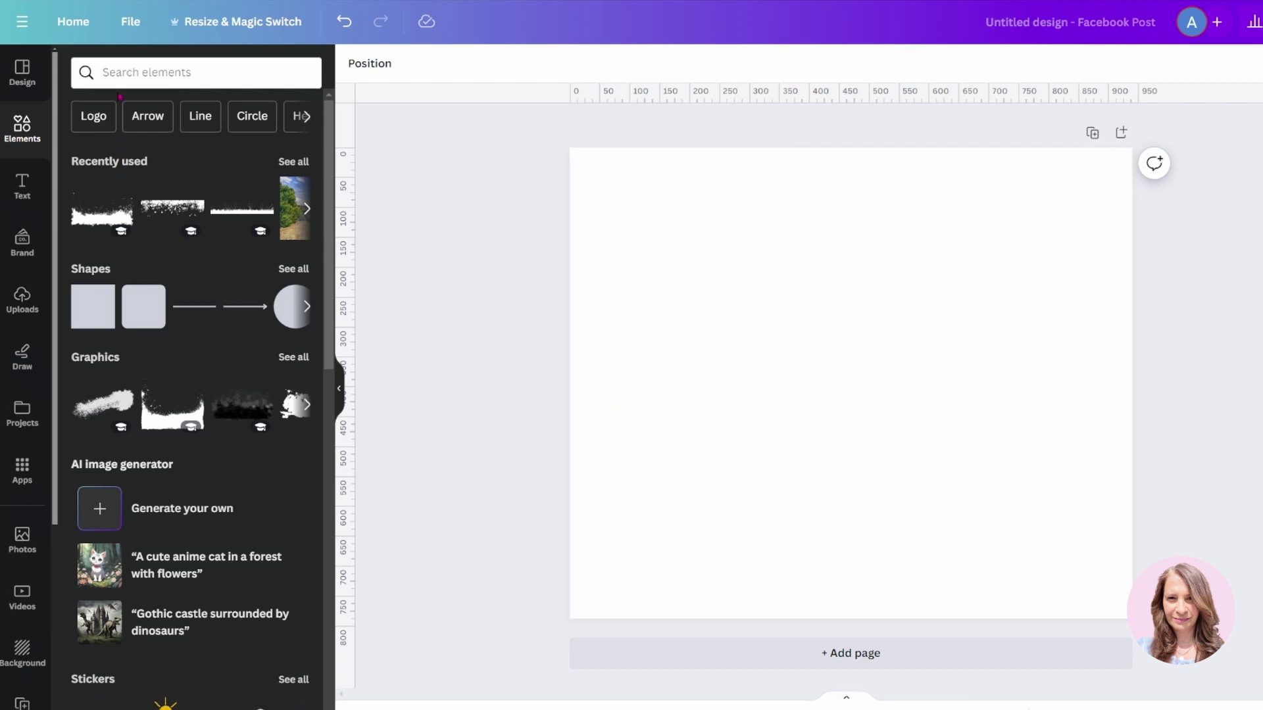
Search the elements for "5" and add the bold number 5 frame to the page
left_click(110, 75)
type("5")
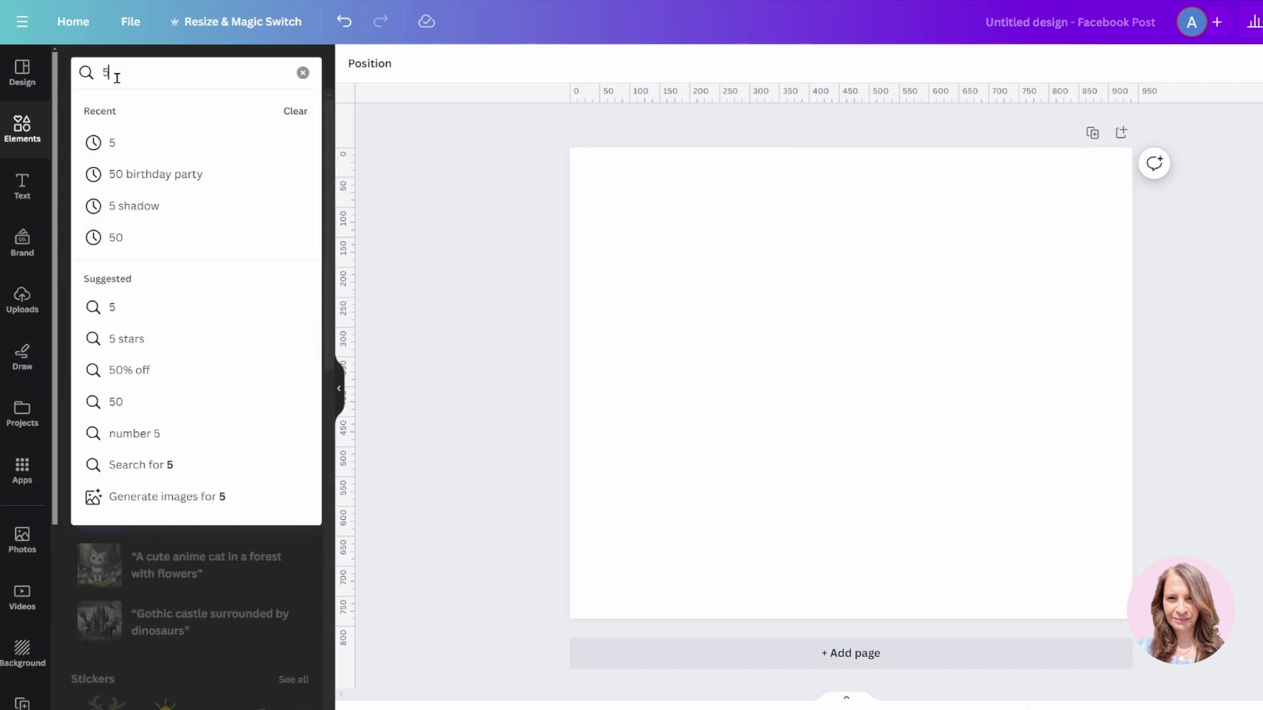
key("Return")
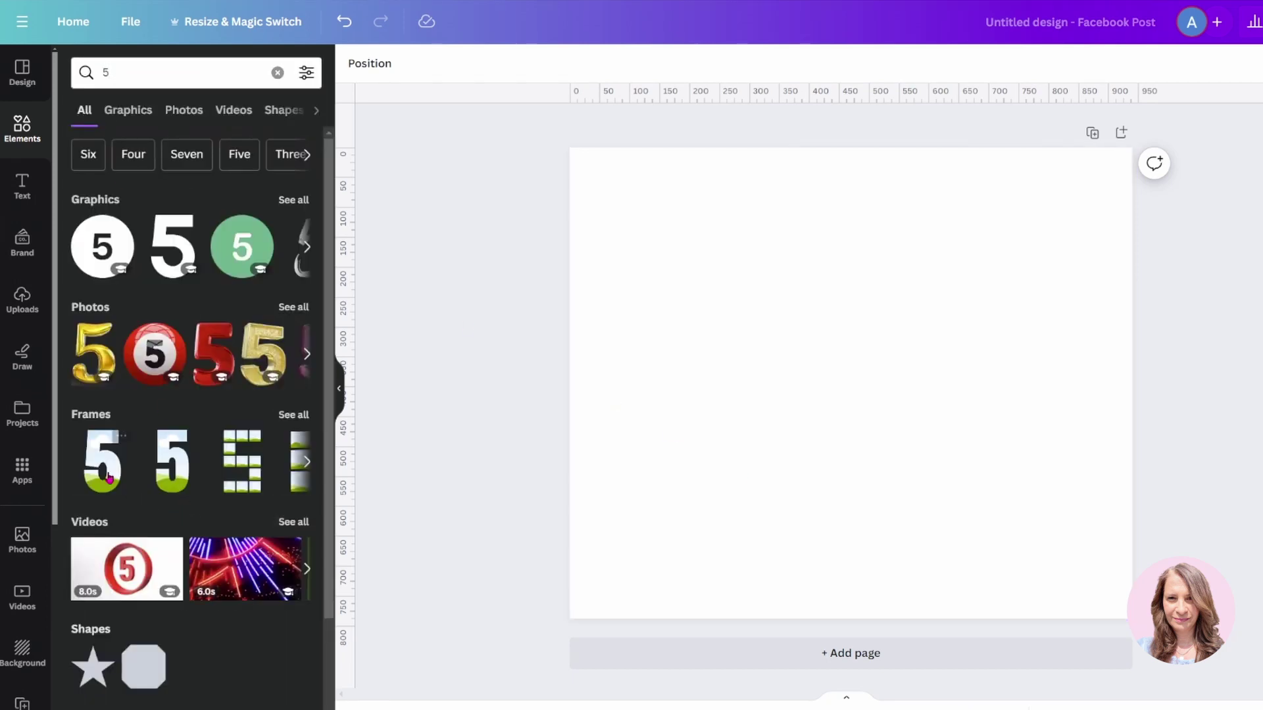
left_click(90, 459)
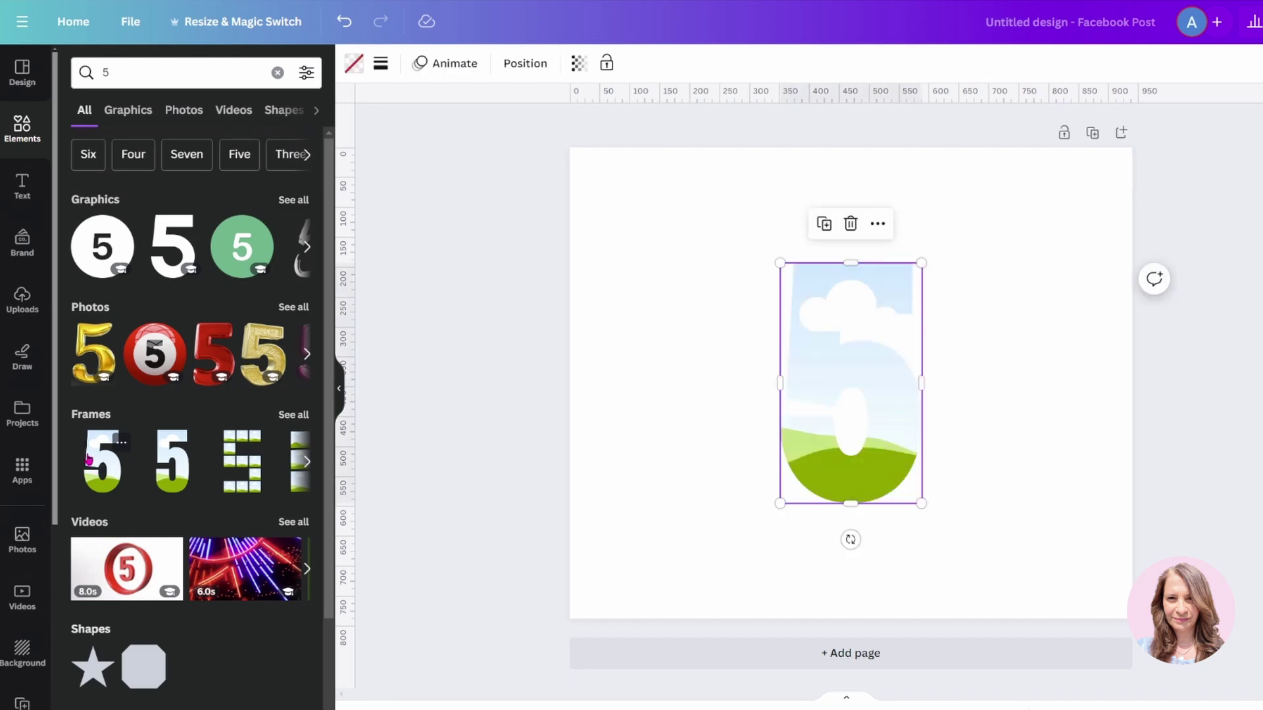
Duplicate the number 5 frame and arrange the two frames side by side in the middle of the page
left_click(823, 223)
left_click_drag(814, 357, 945, 362)
left_click_drag(876, 388, 783, 402)
left_click_drag(1000, 366, 932, 413)
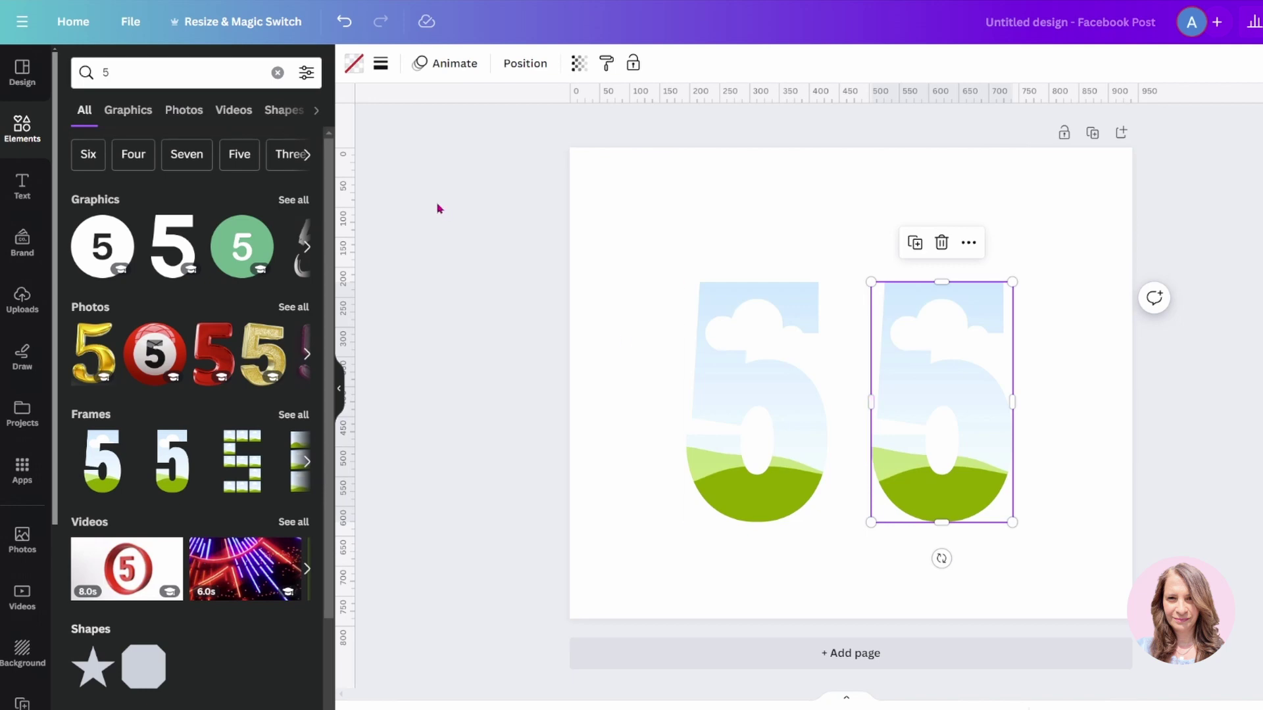
Search the elements for "woman standing mountain" and list all the photo results
left_click(23, 135)
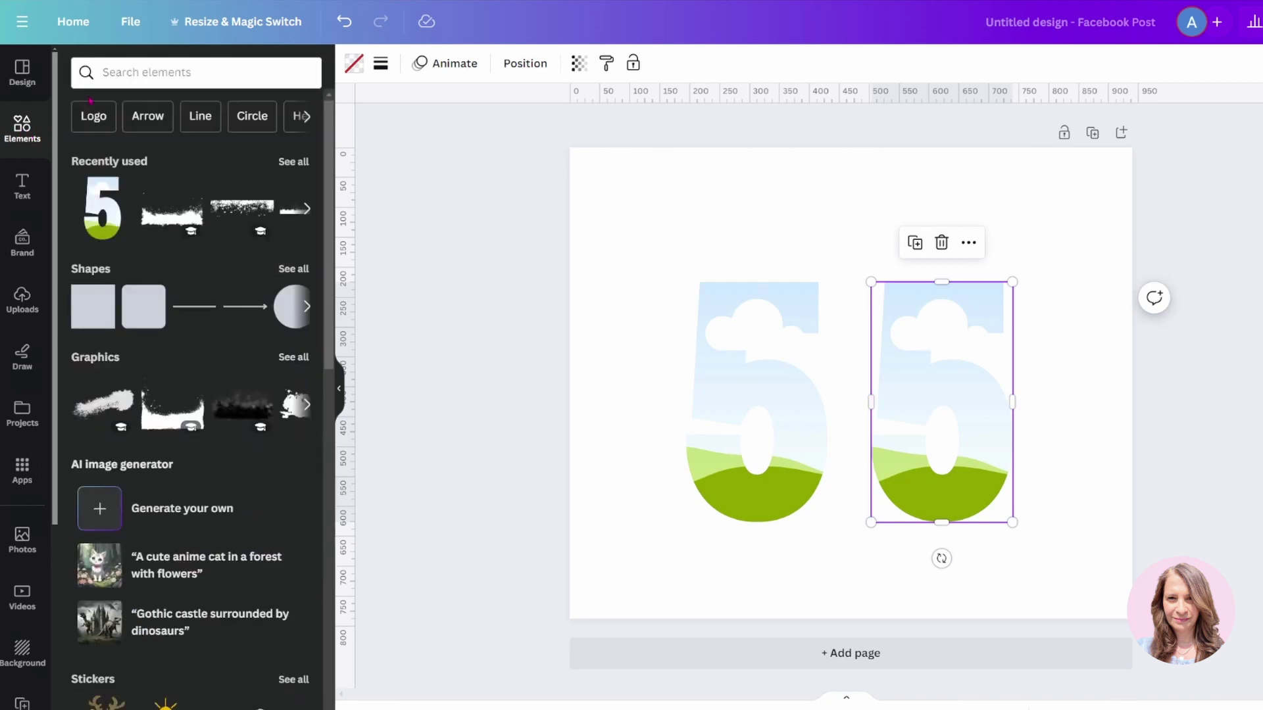
left_click(138, 71)
type("wom")
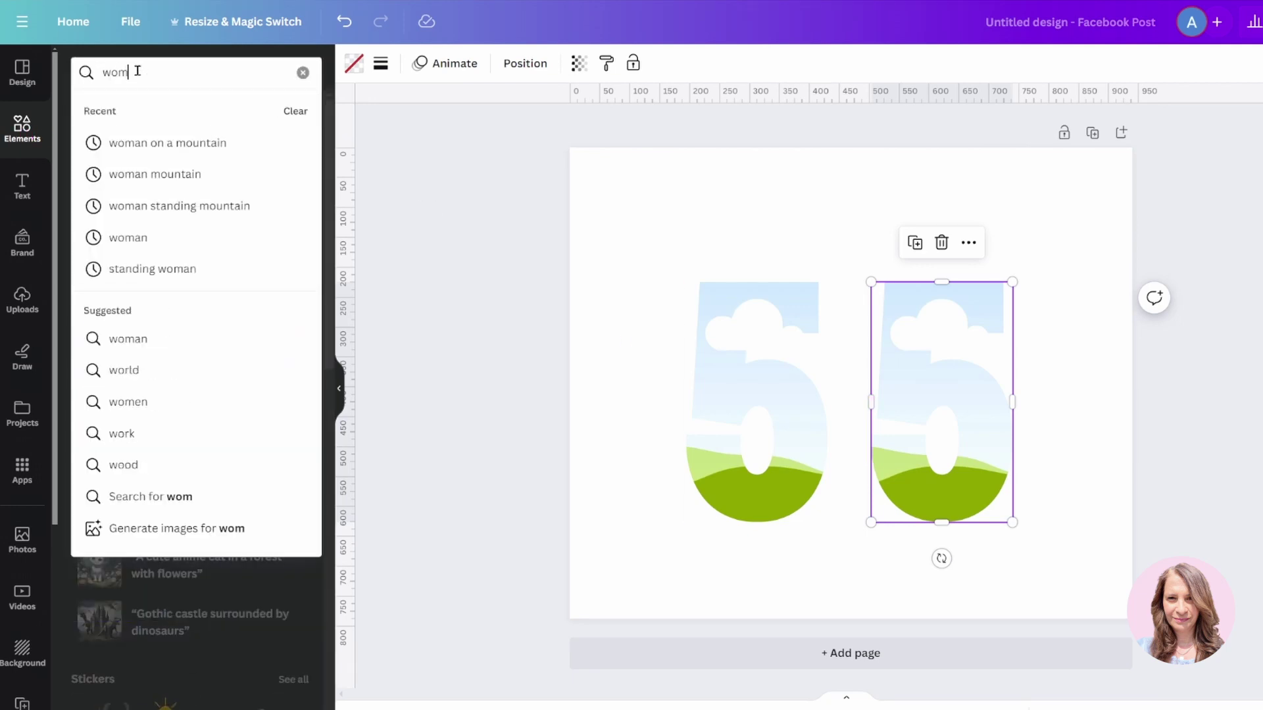
type("an standing mountain")
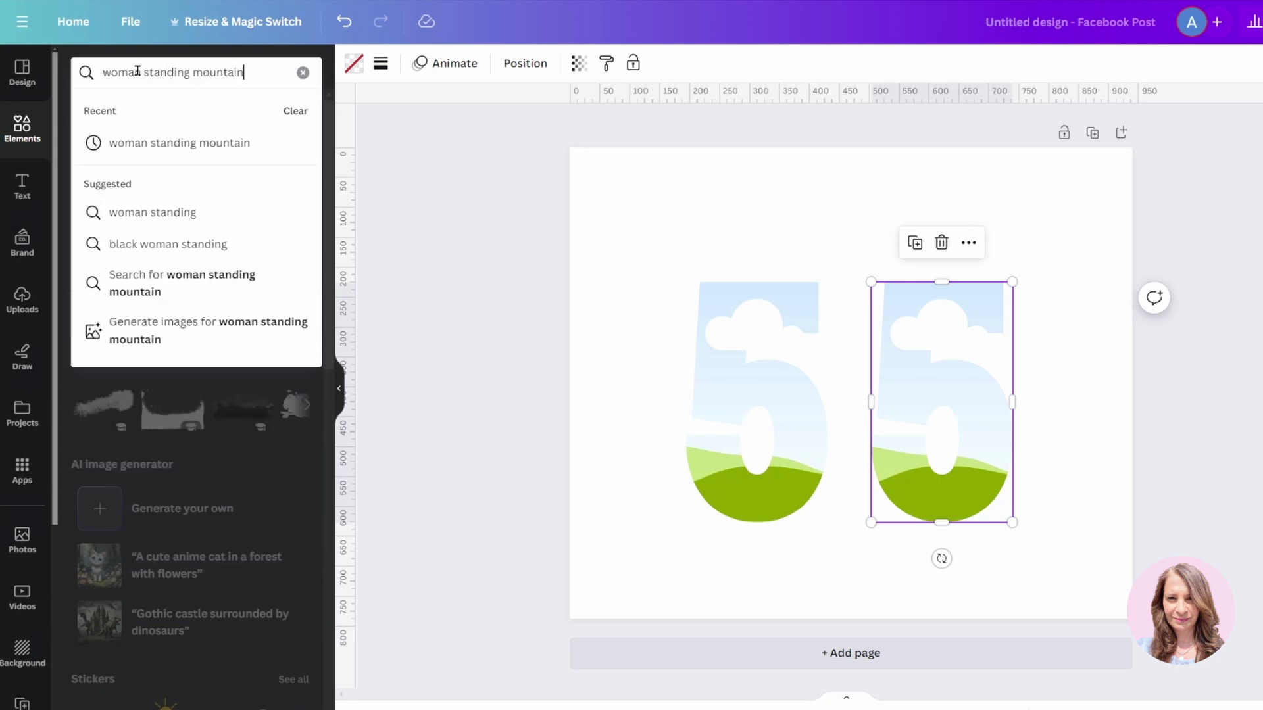
key("Return")
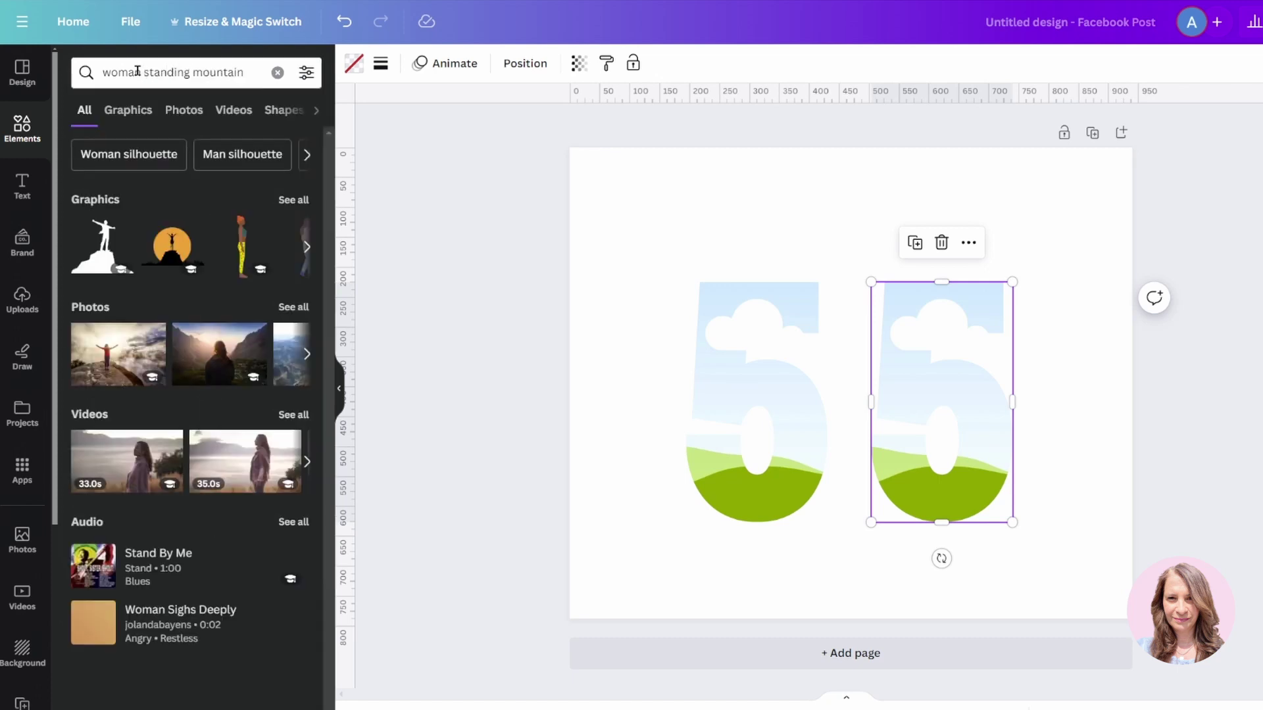
left_click(287, 308)
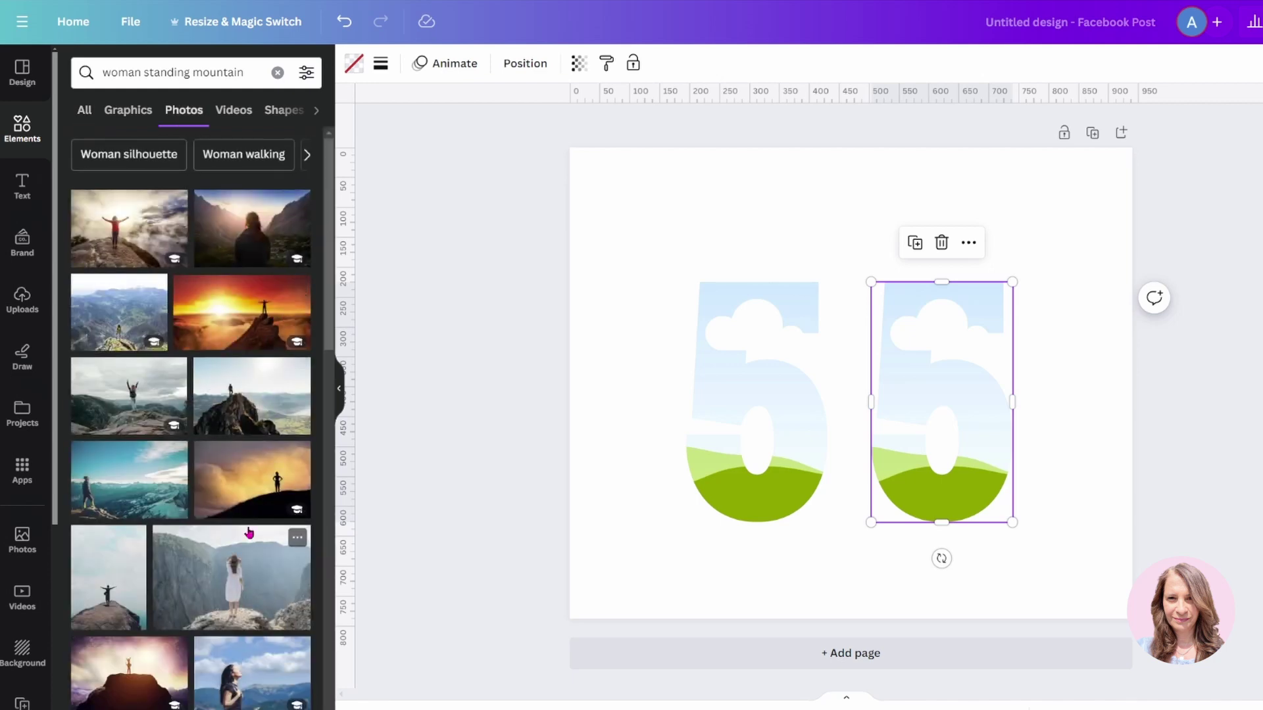
Find the sunny coastal photo of the woman in denim shorts with raised arms and add it to the page
scroll(250, 533, "down", 8)
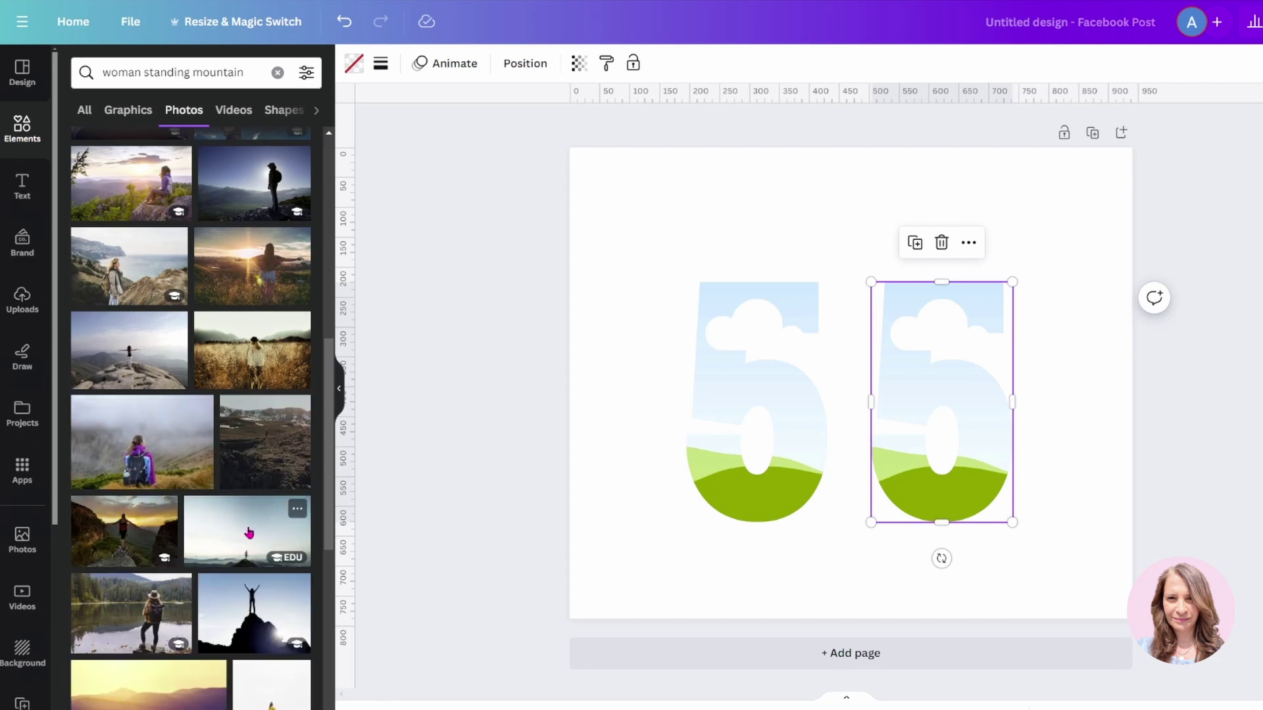
scroll(250, 533, "down", 7)
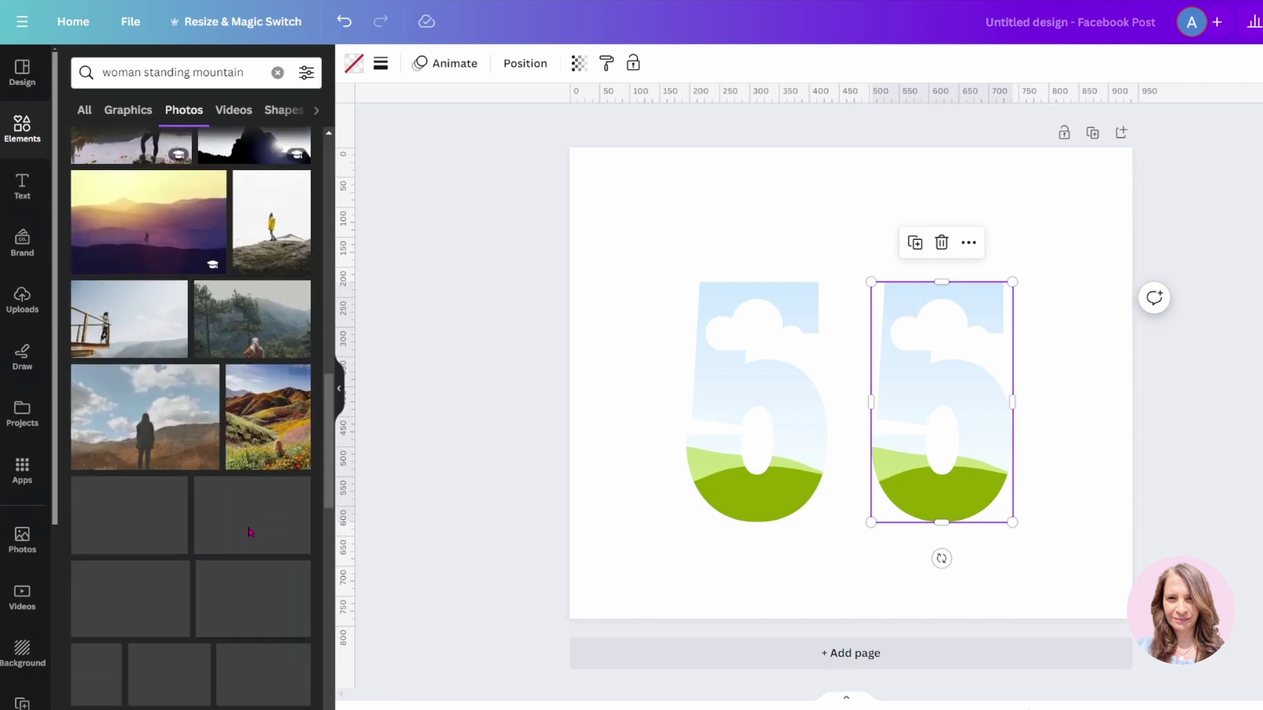
scroll(250, 531, "down", 3)
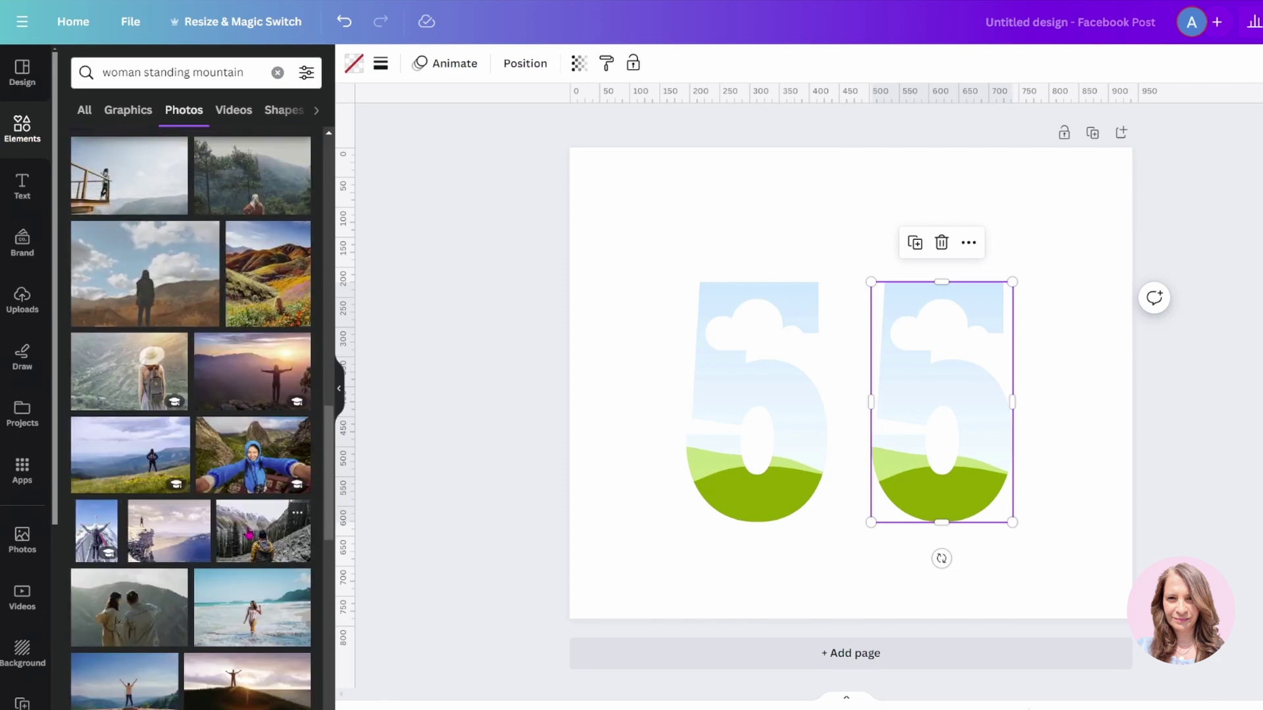
scroll(249, 534, "down", 10)
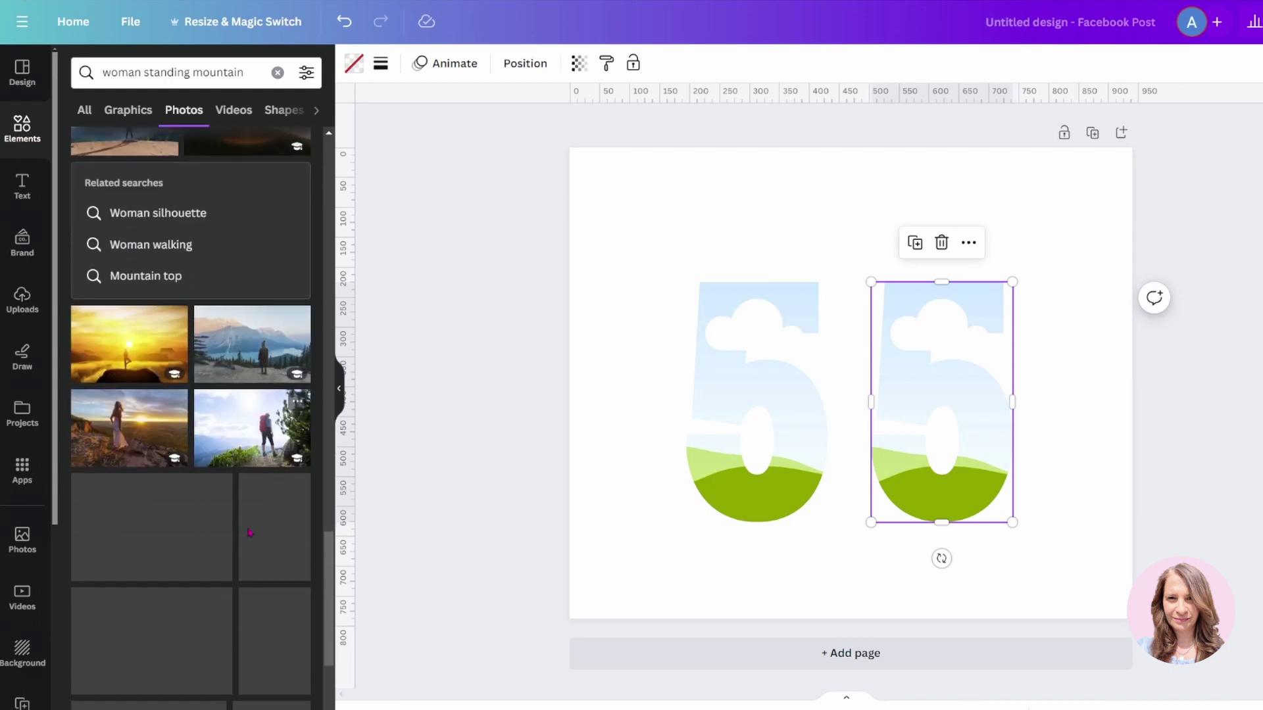
scroll(250, 533, "down", 10)
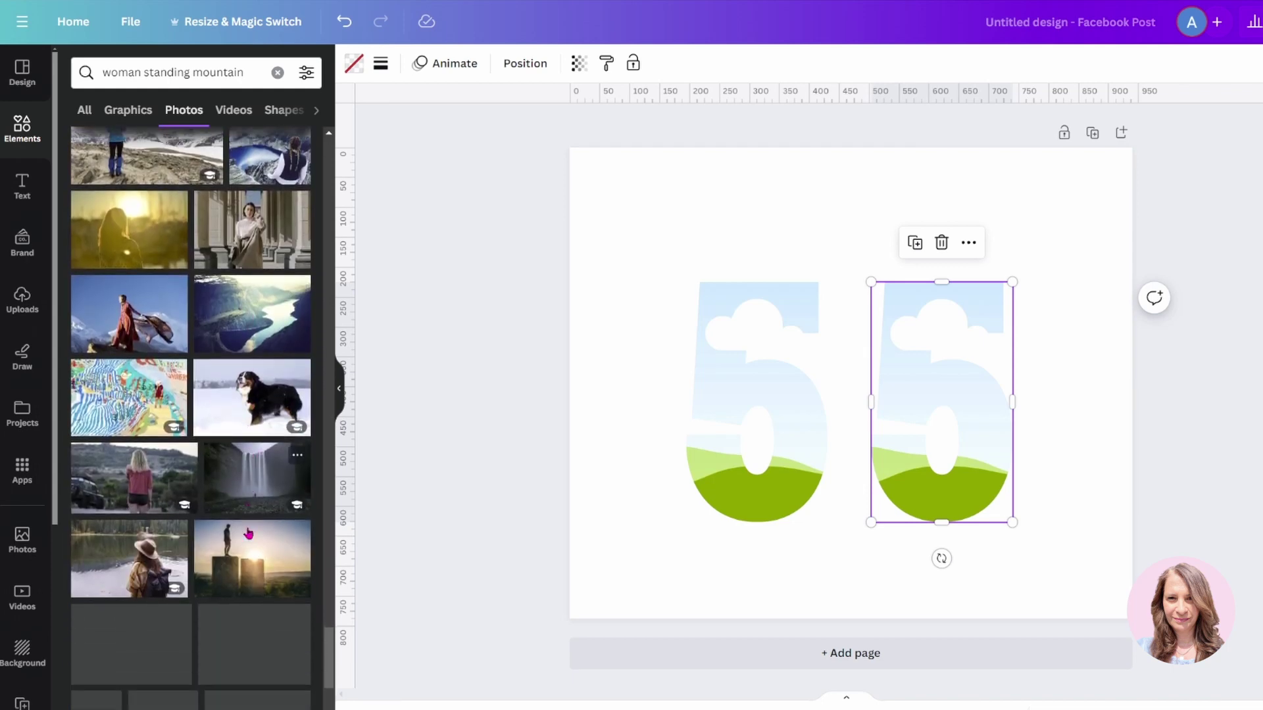
scroll(248, 534, "down", 3)
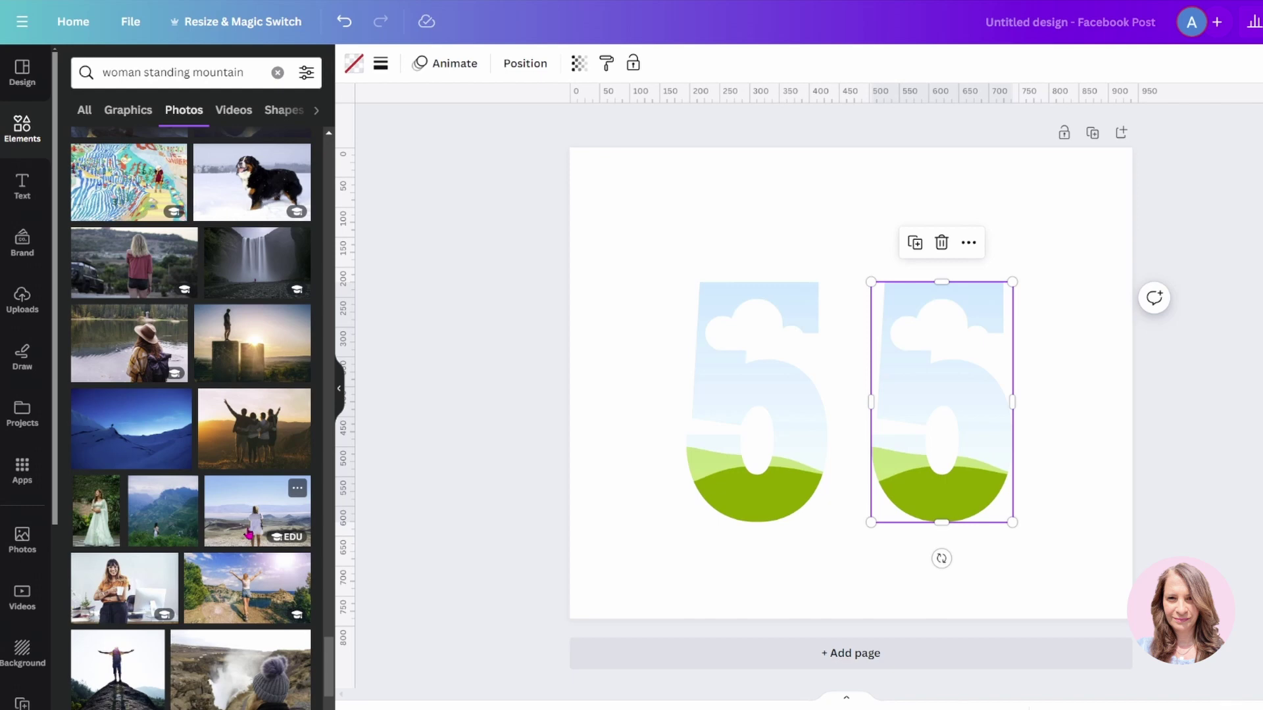
left_click(223, 607)
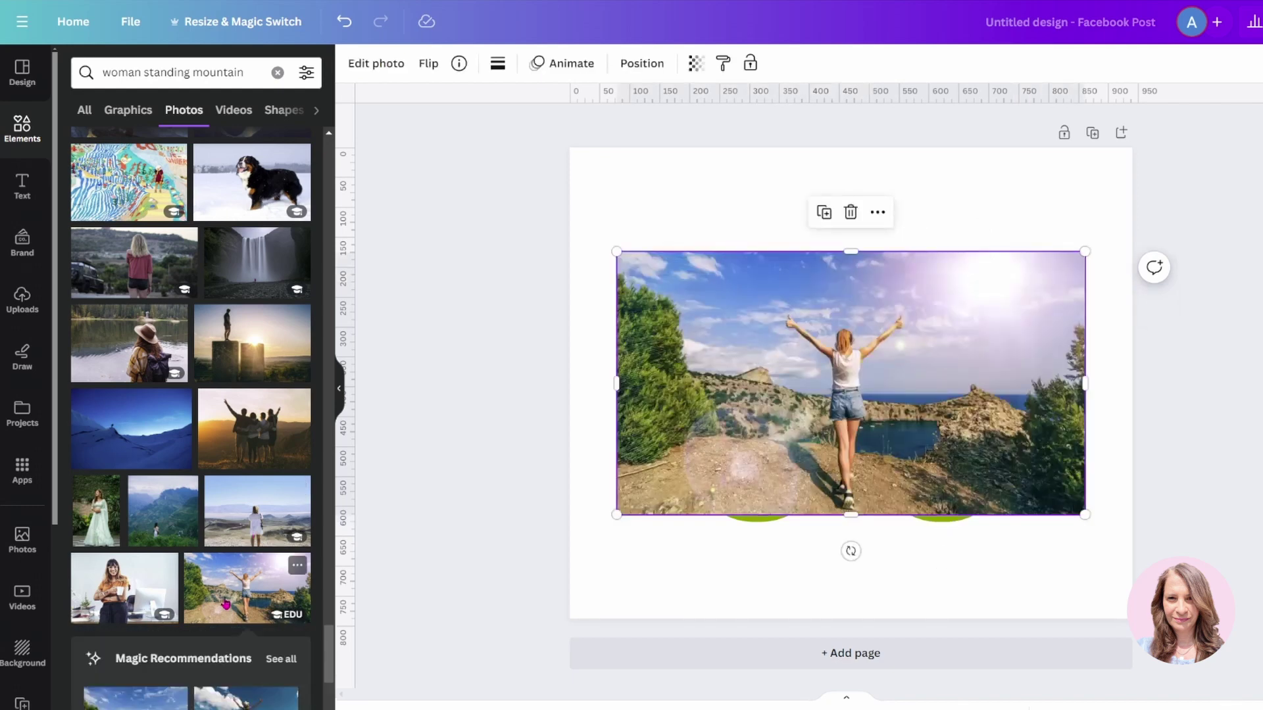
Make two copies of the woman photo in the page's lower-left corner and move the original to the page's upper right
left_click(830, 221)
left_click_drag(1030, 310, 615, 384)
left_click_drag(1086, 301, 734, 388)
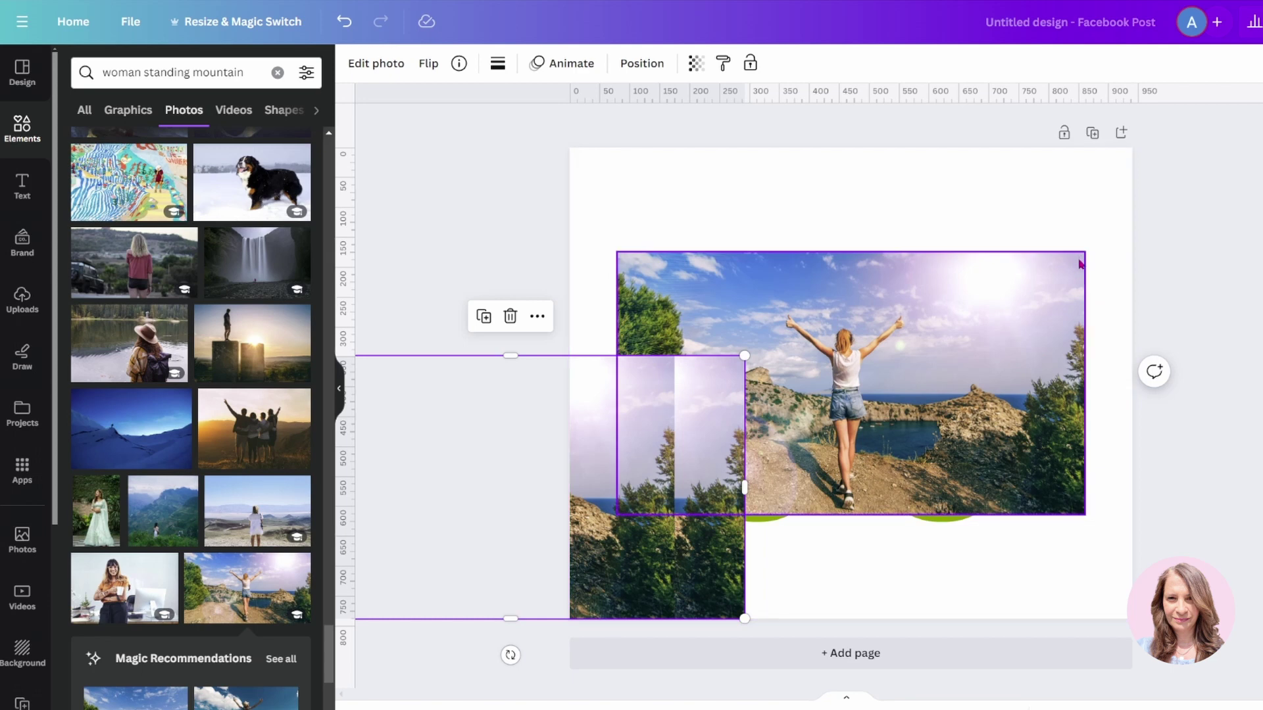
left_click_drag(1079, 264, 1068, 355)
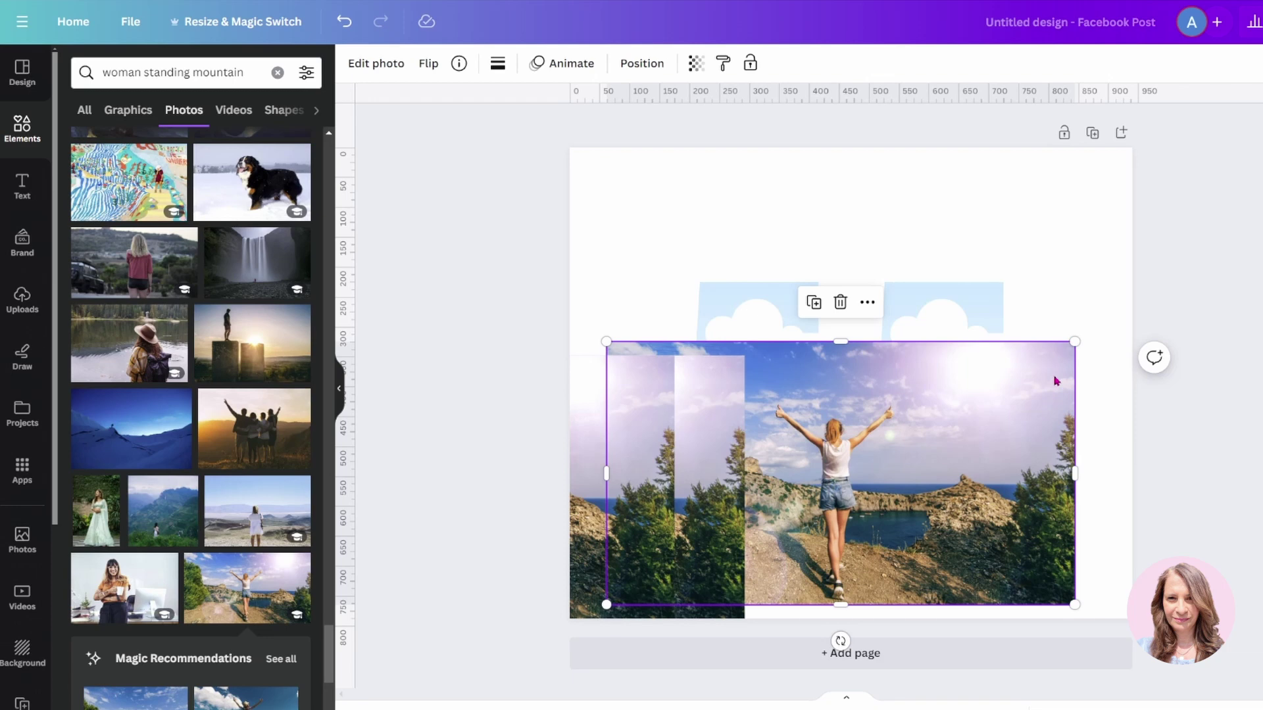
left_click_drag(1035, 577, 1079, 422)
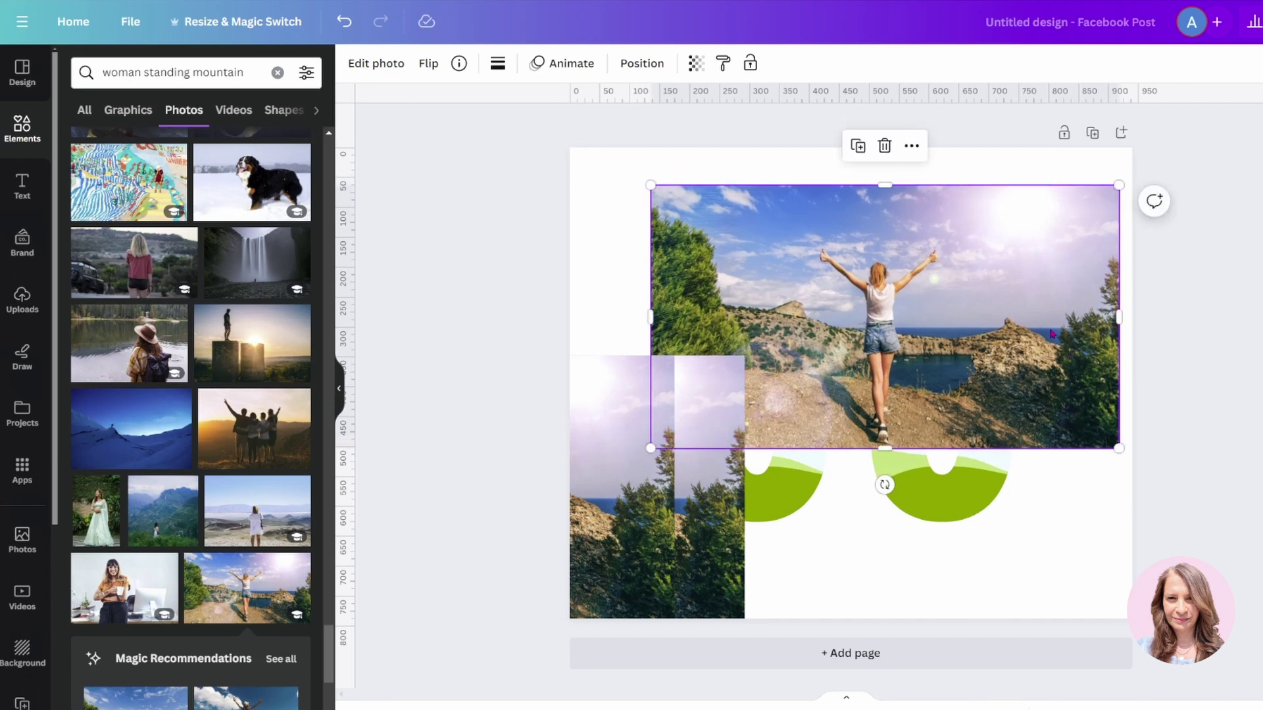
Remove the background from the upper woman photo and crop its empty left and right sides close to her
left_click(393, 63)
left_click(102, 179)
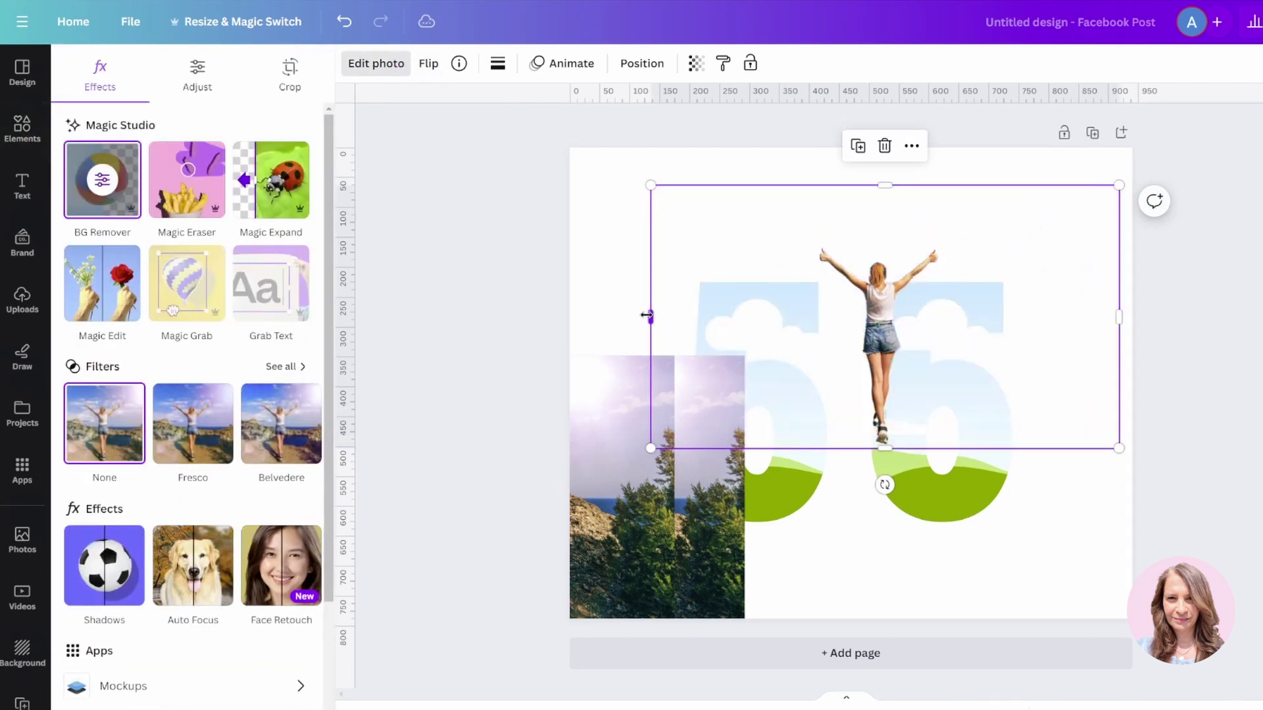
left_click_drag(651, 317, 795, 317)
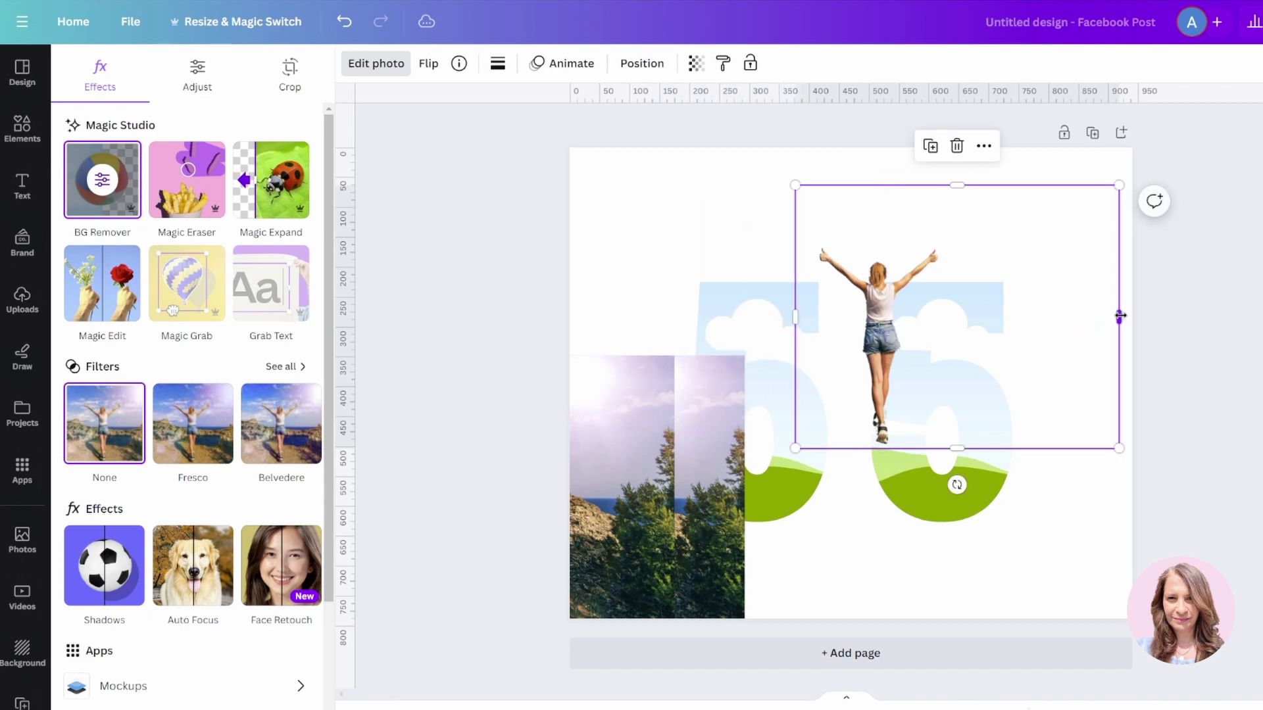
left_click_drag(1119, 317, 970, 325)
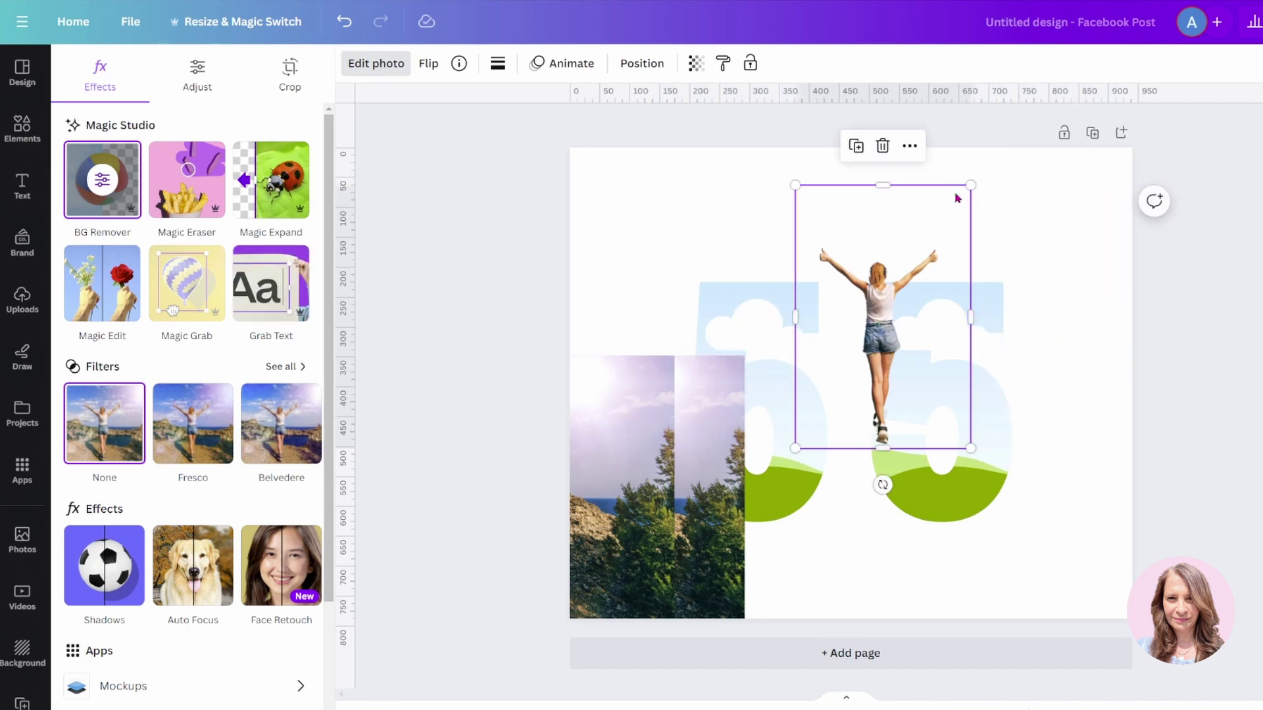
Enlarge the woman cutout and position it over the second 5, with her feet at the number's base
left_click_drag(958, 197, 1052, 285)
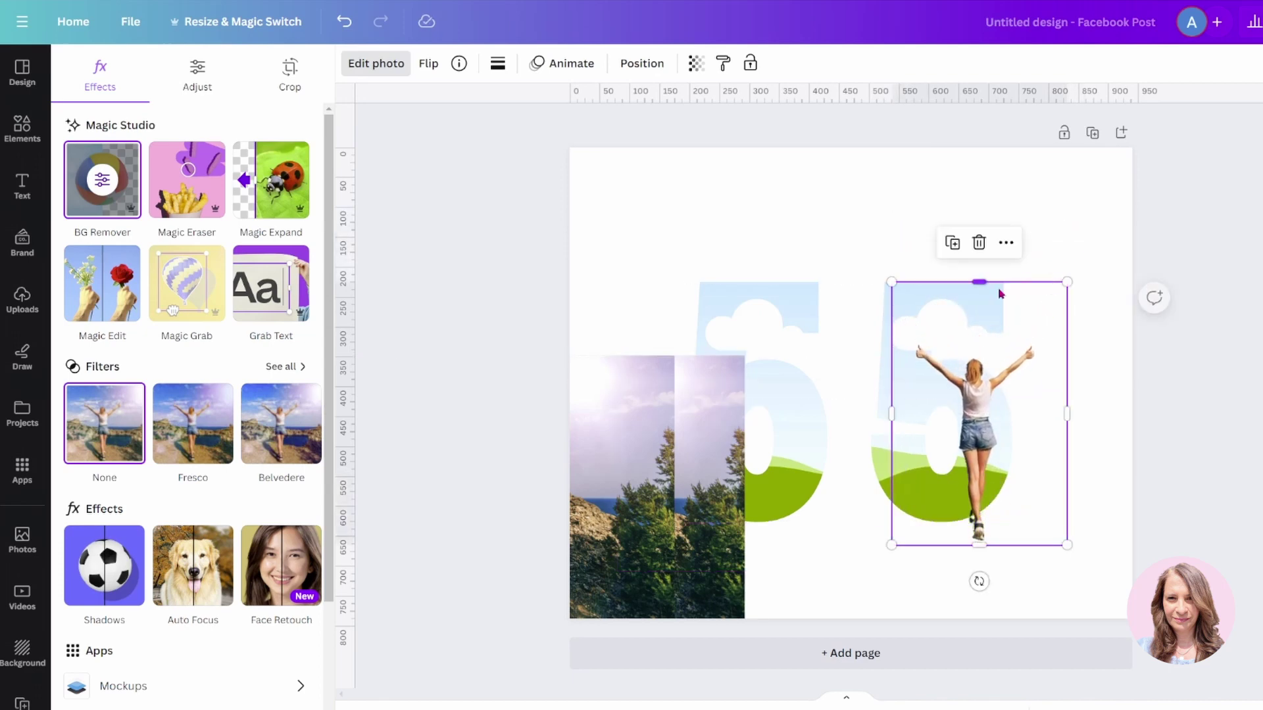
left_click_drag(892, 282, 770, 108)
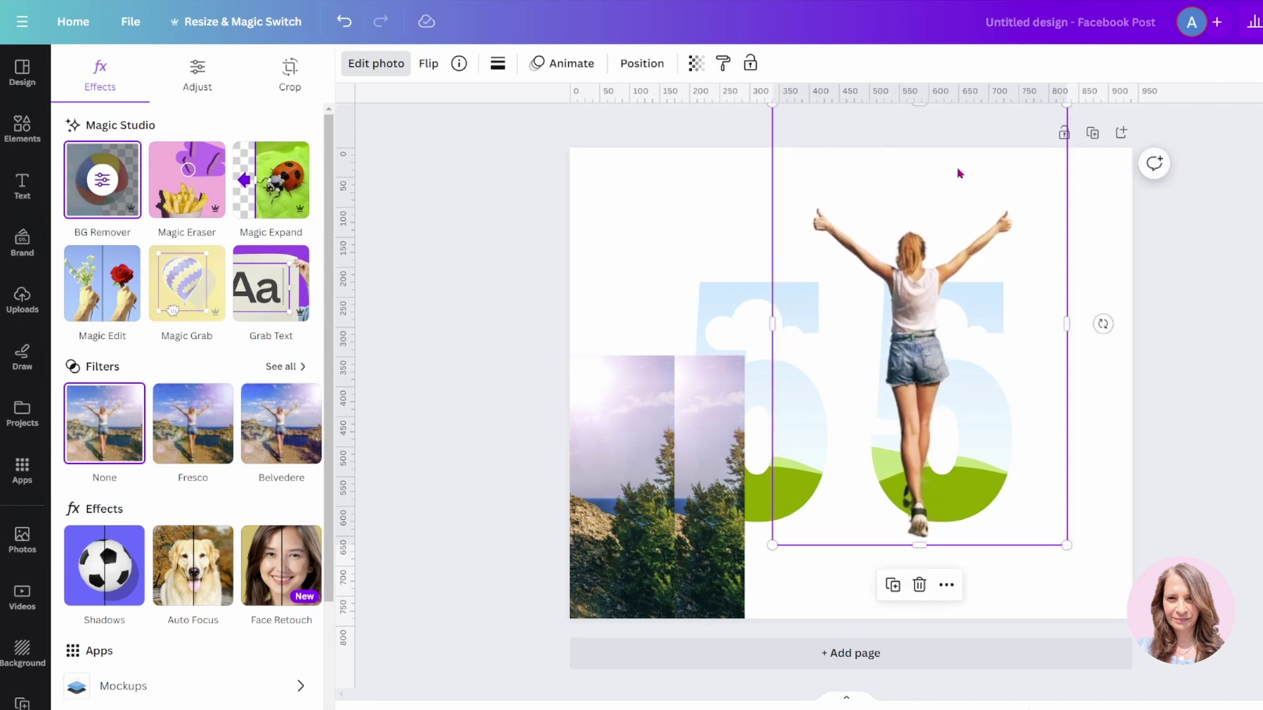
left_click_drag(964, 175, 1020, 165)
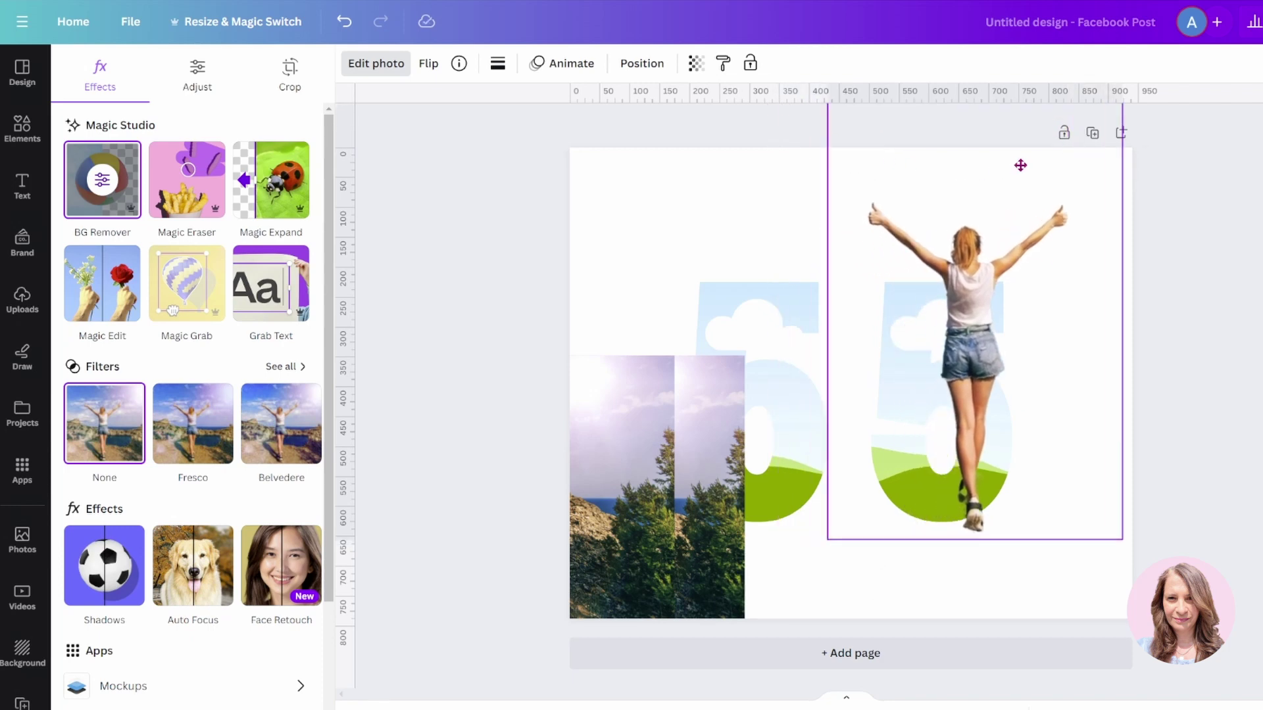
left_click_drag(1020, 165, 1020, 165)
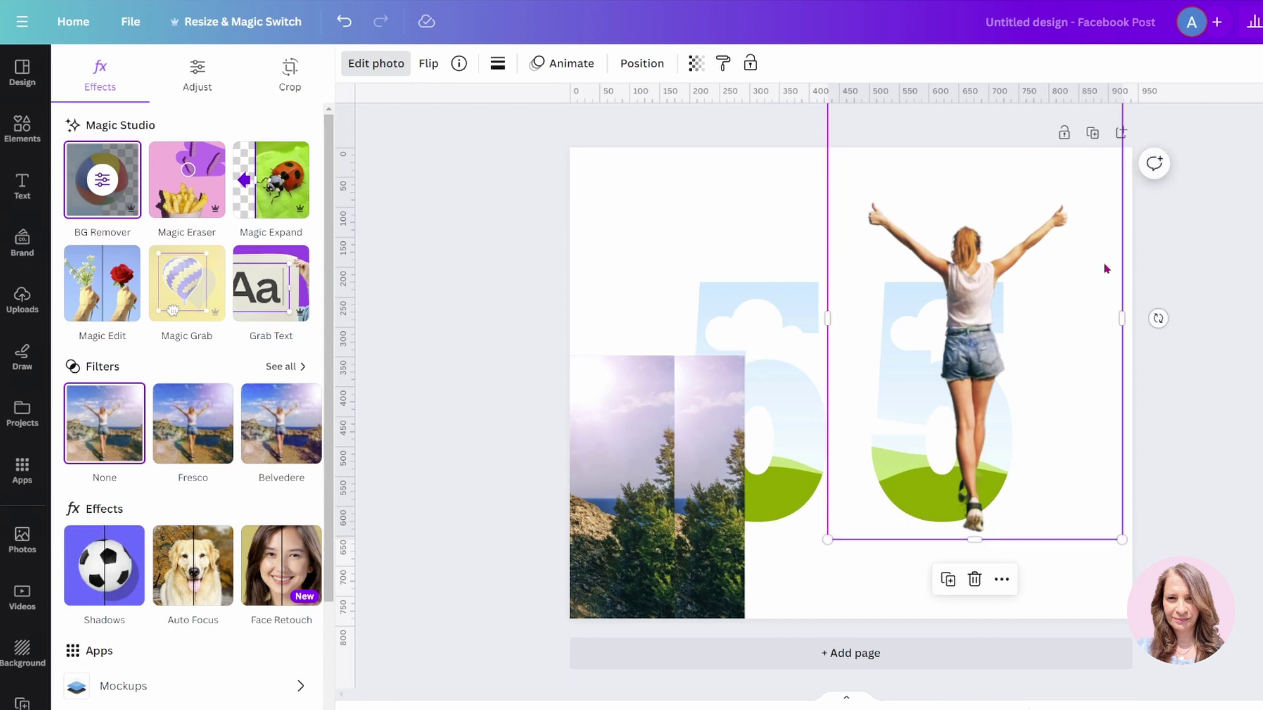
left_click(1082, 581)
Apply a Drop shadow to the woman cutout and enlarge it slightly over the second 5
key("ctrl+z")
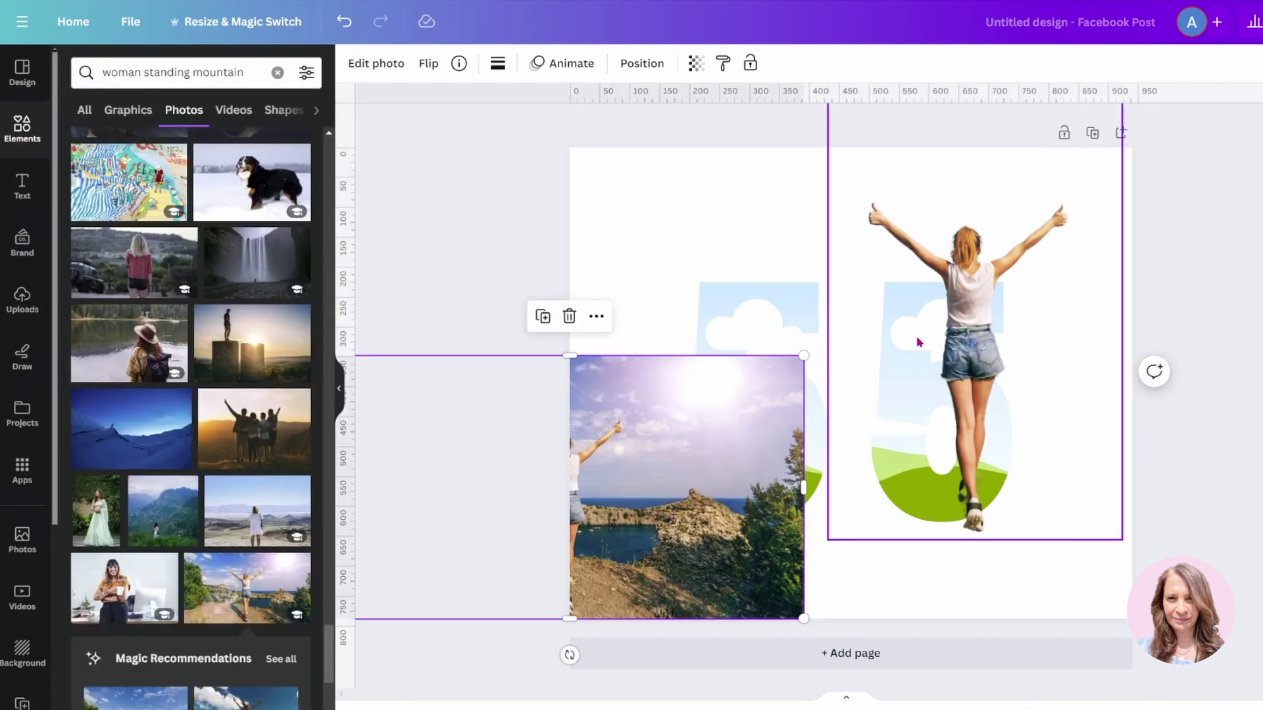
left_click(986, 281)
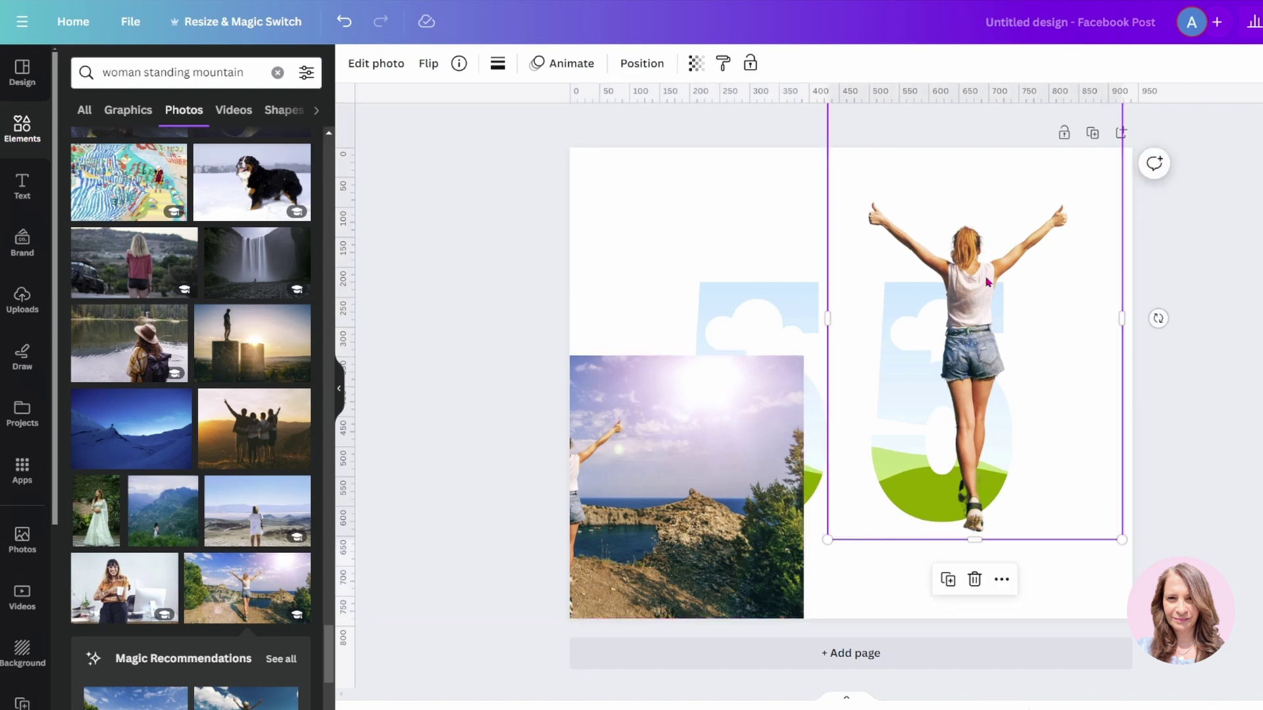
left_click(383, 73)
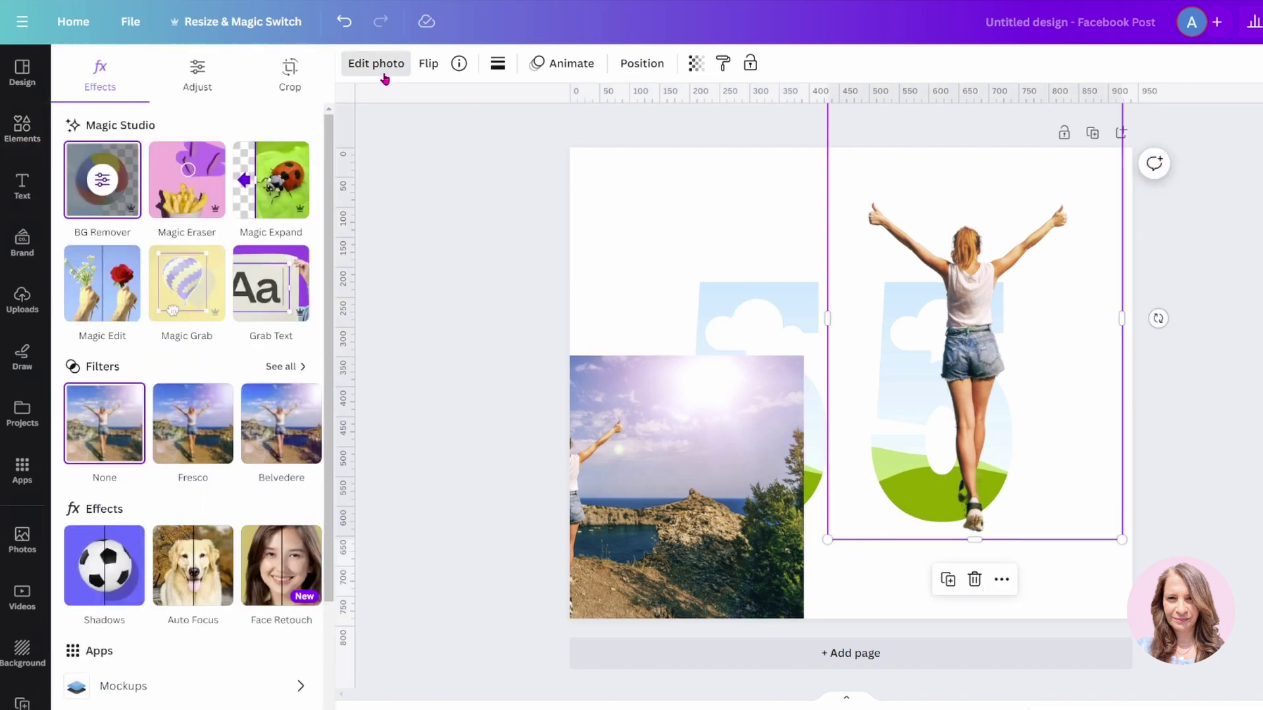
left_click(84, 579)
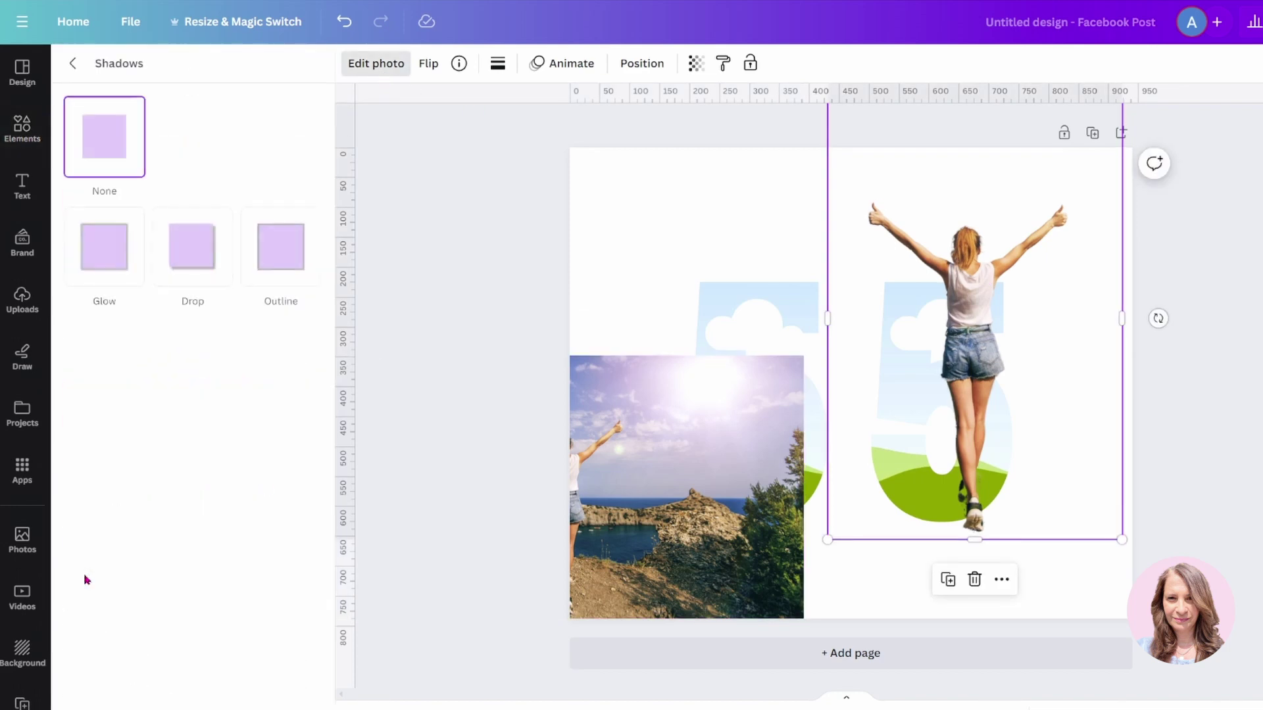
left_click(188, 255)
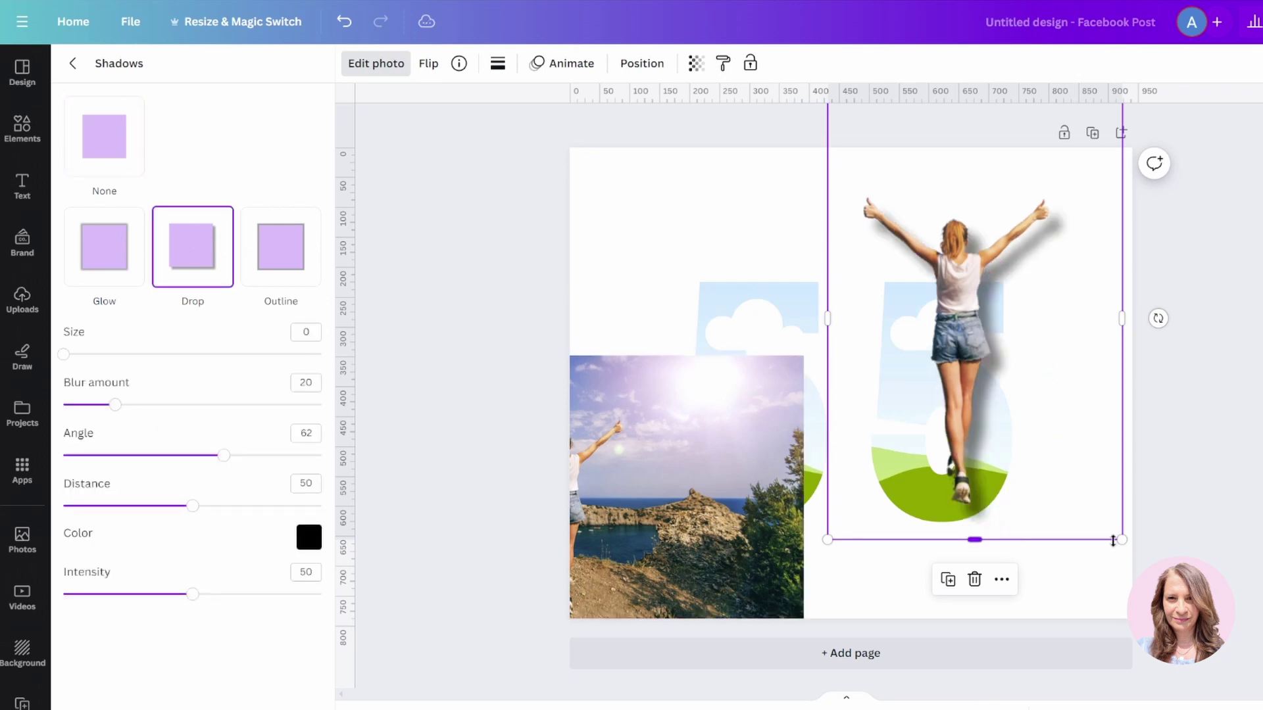
mouse_move(1113, 541)
left_mouse_down()
mouse_move(1159, 598)
mouse_move(1105, 556)
left_mouse_up()
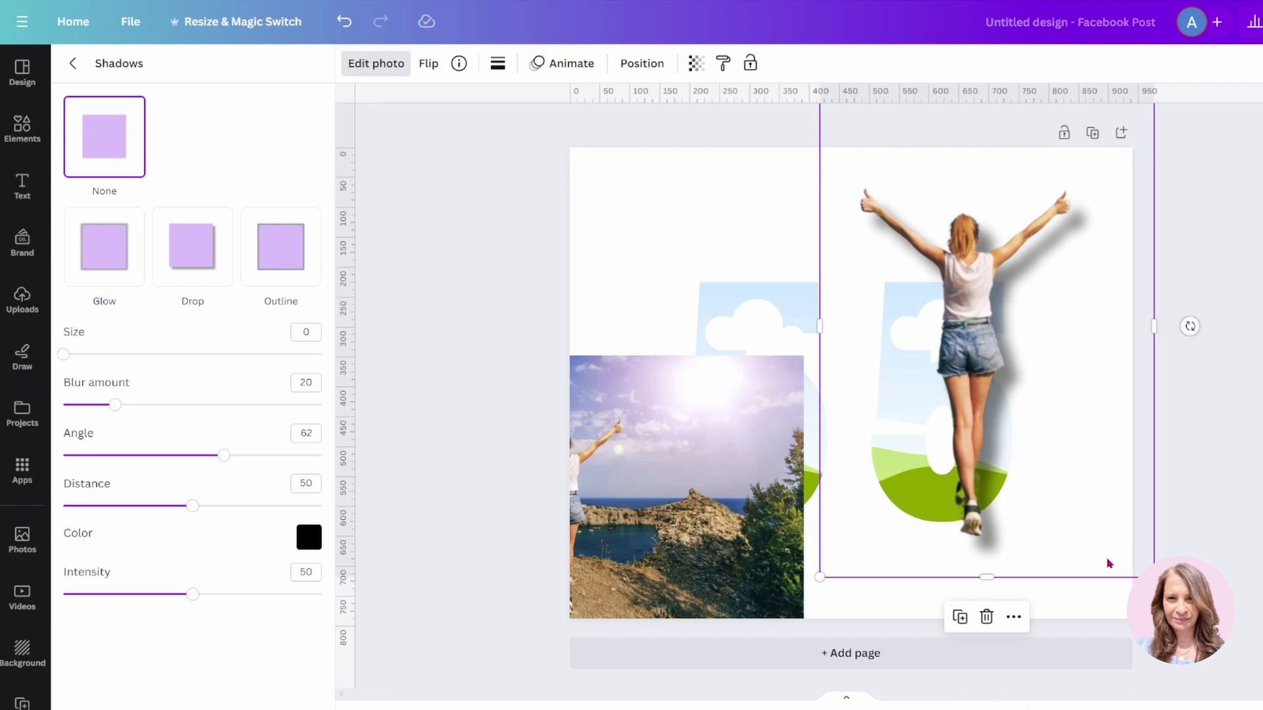
left_click(1105, 610)
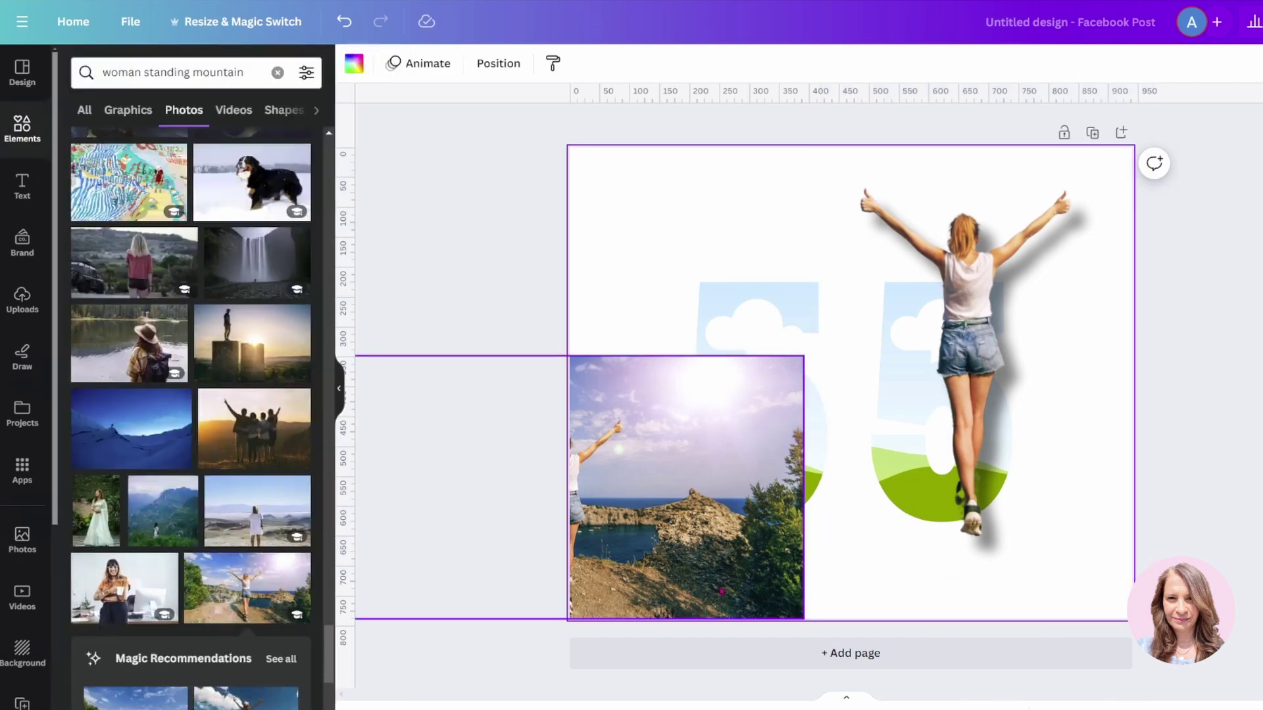
Fill the first 5 with a copy of the woman photo, enlarging and positioning it so its woman aligns with the cutout
left_click_drag(749, 577, 778, 500)
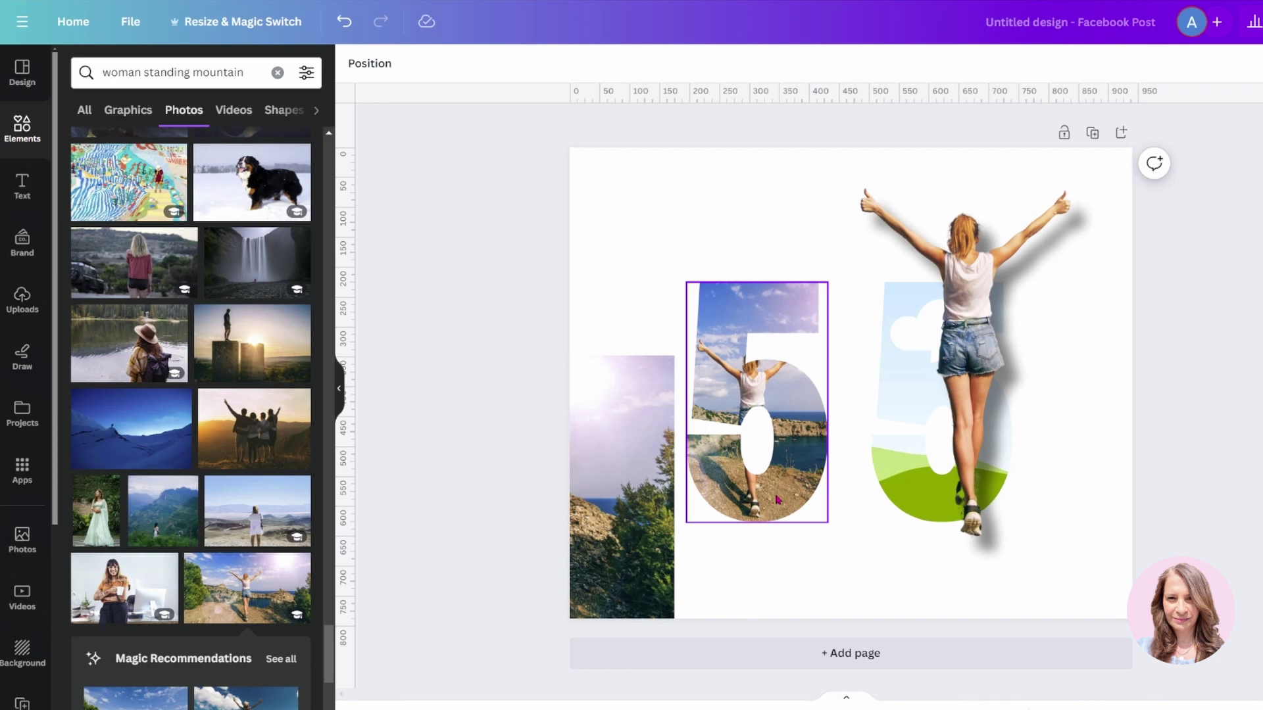
double_click(719, 377)
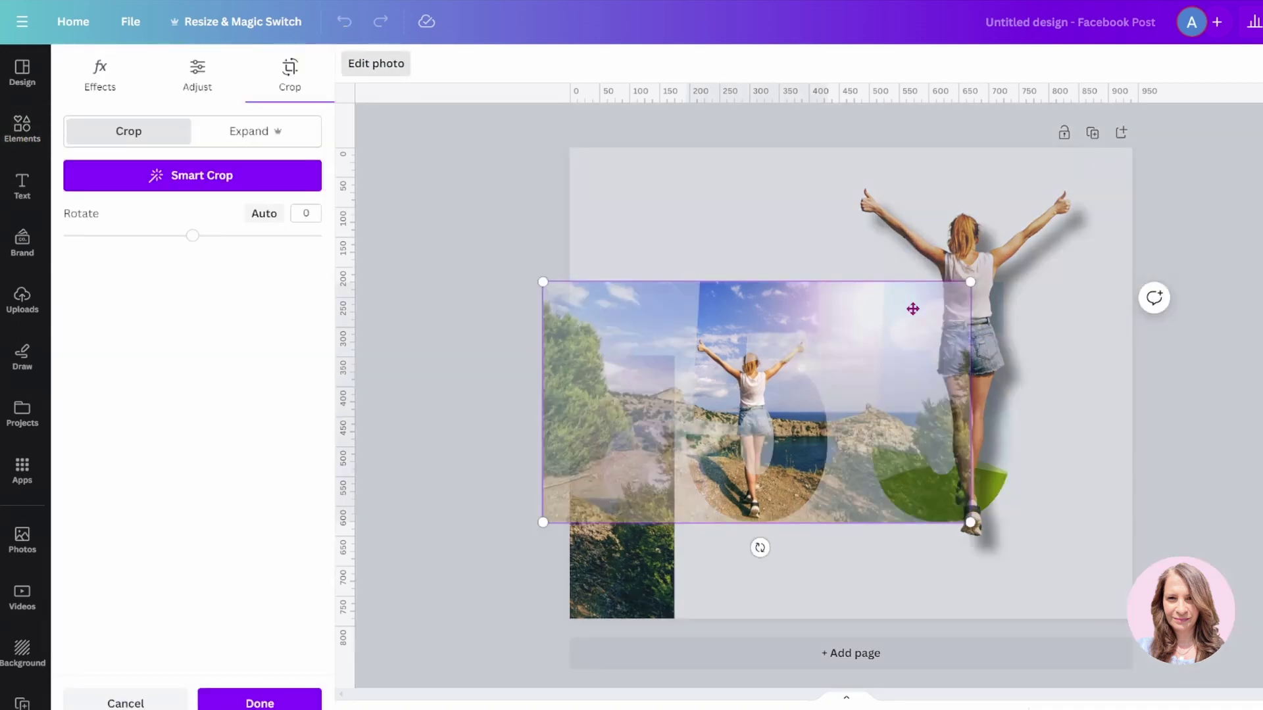
left_click_drag(968, 284, 1262, 103)
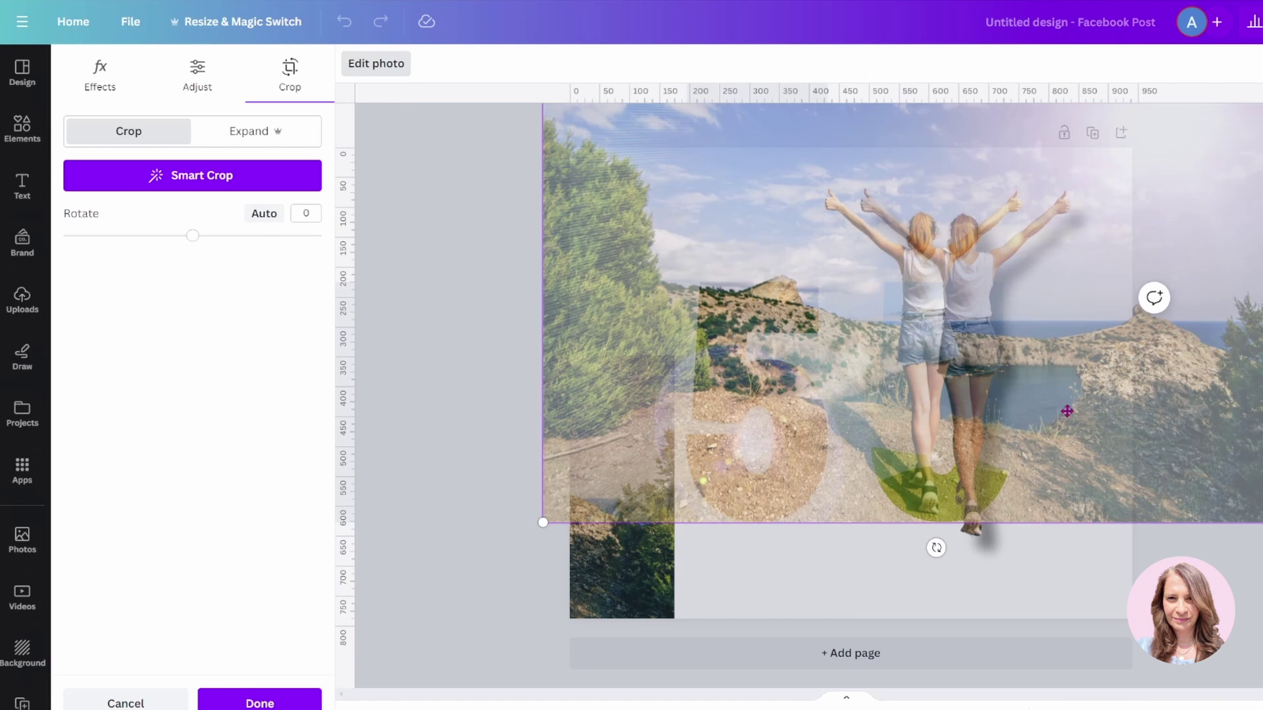
left_click_drag(1067, 411, 1112, 410)
mouse_move(579, 523)
left_mouse_down()
mouse_move(556, 539)
mouse_move(601, 517)
left_mouse_up()
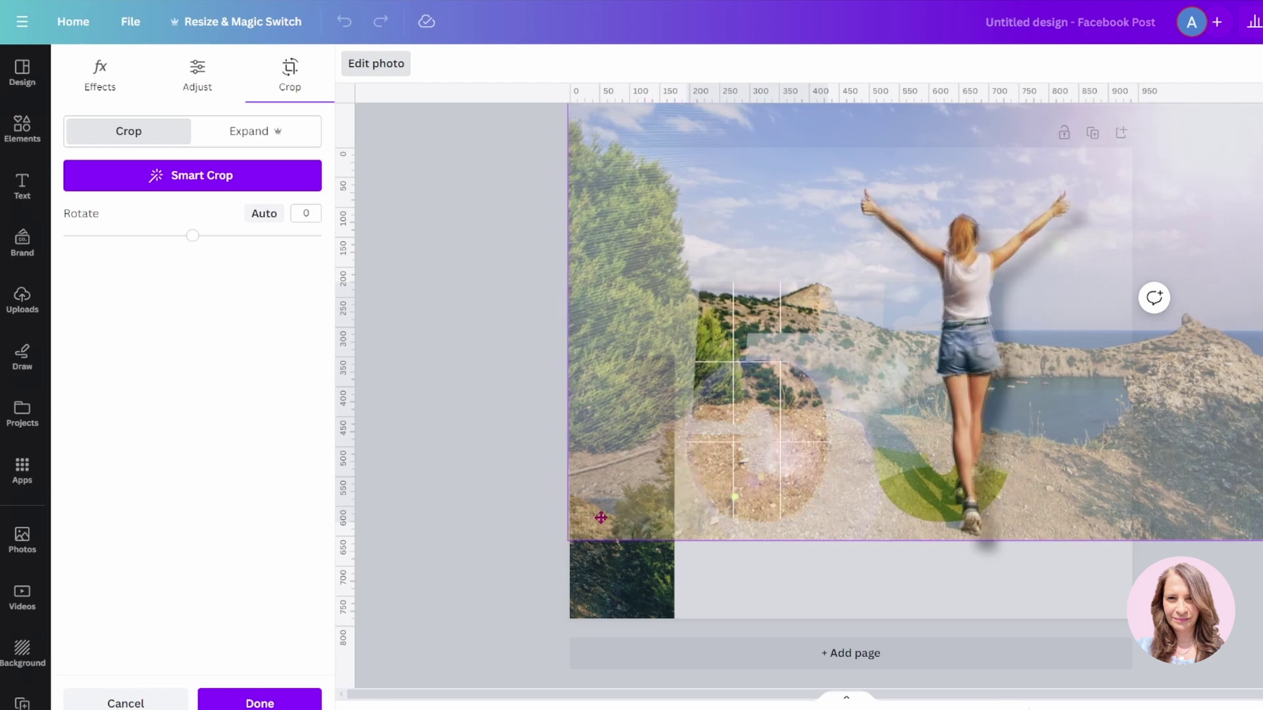
left_click_drag(601, 518, 675, 605)
left_click(793, 581)
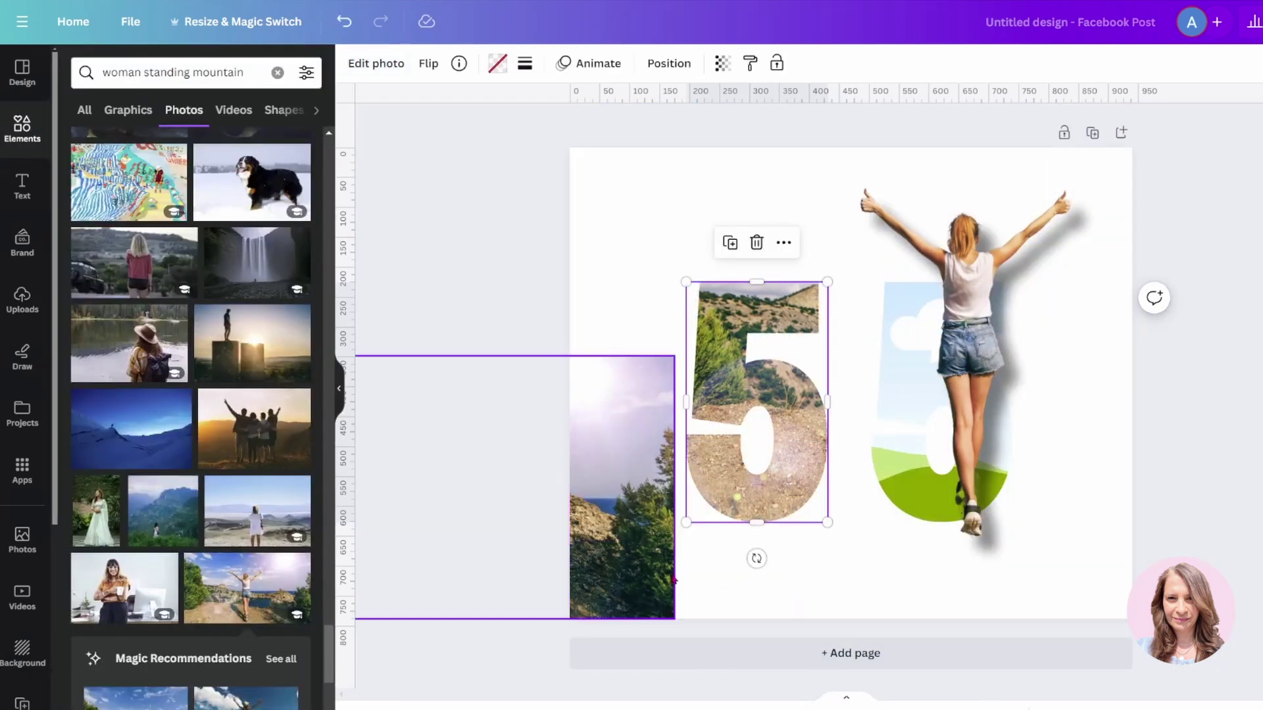
Slide the remaining woman photo fully into view and move the woman cutout's layer below the second 5 frame
left_click_drag(677, 485, 803, 487)
left_click_drag(758, 570, 961, 588)
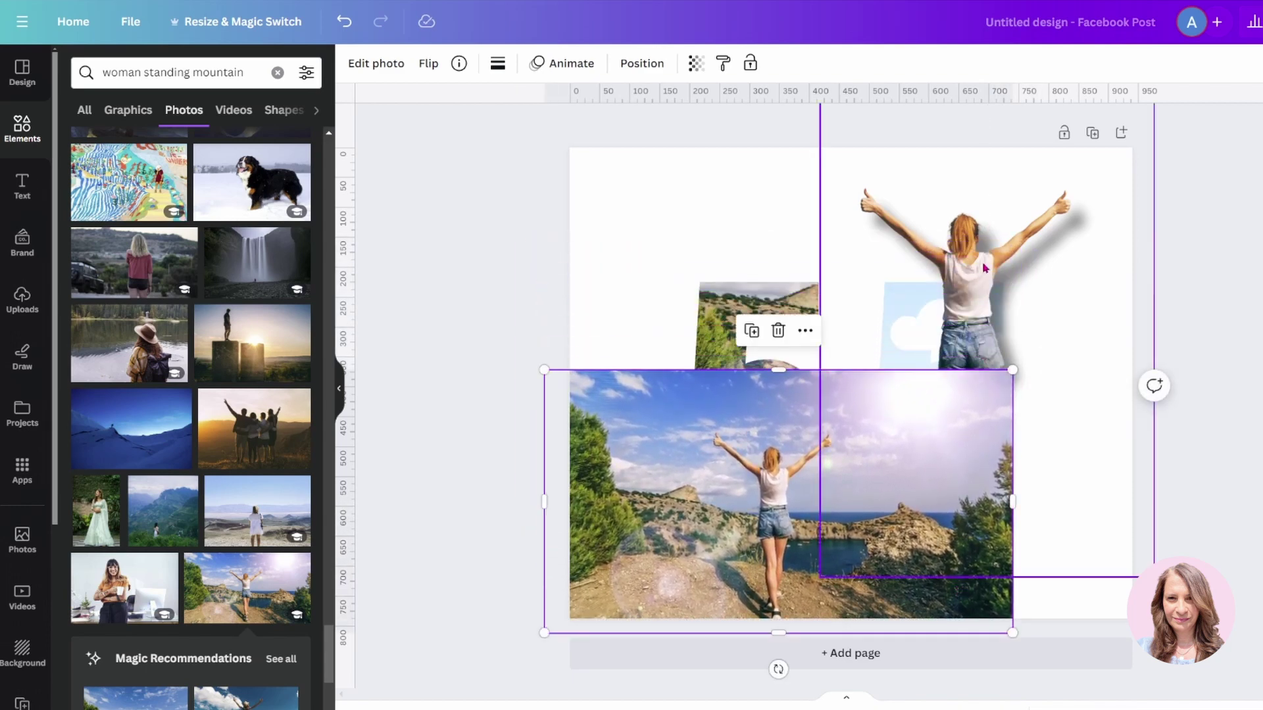
left_click(642, 63)
mouse_move(237, 176)
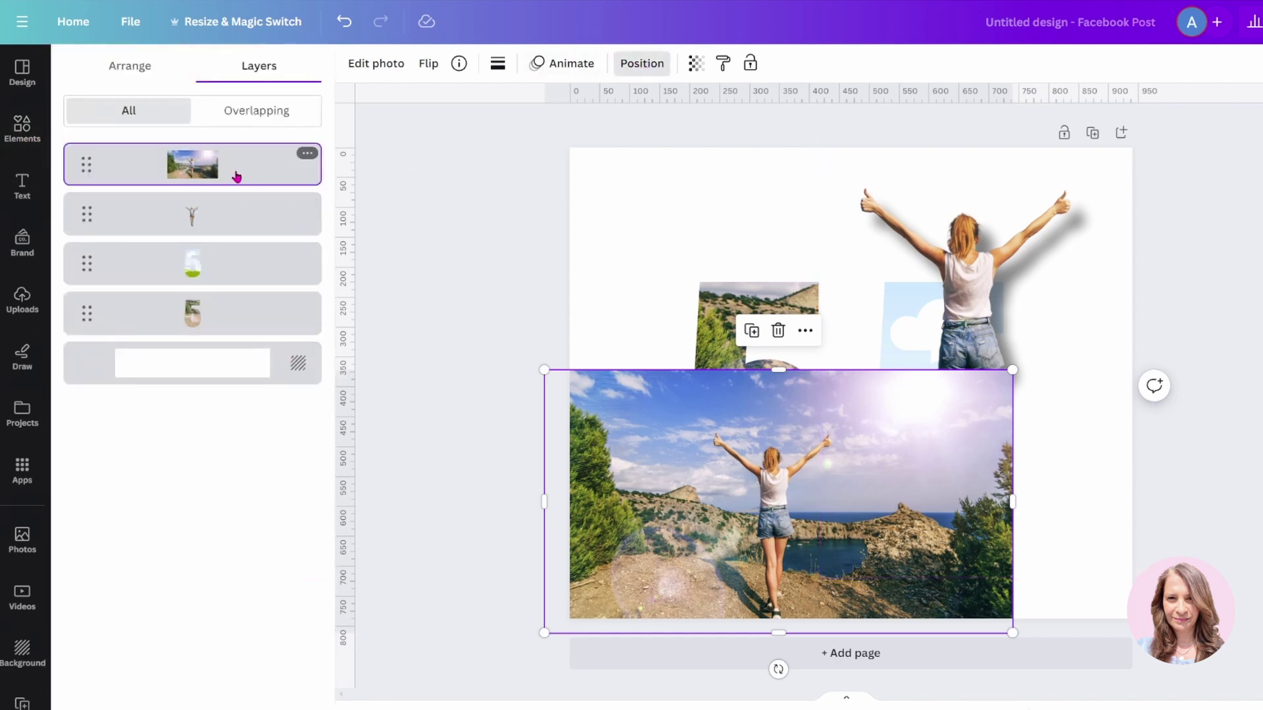
mouse_move(224, 213)
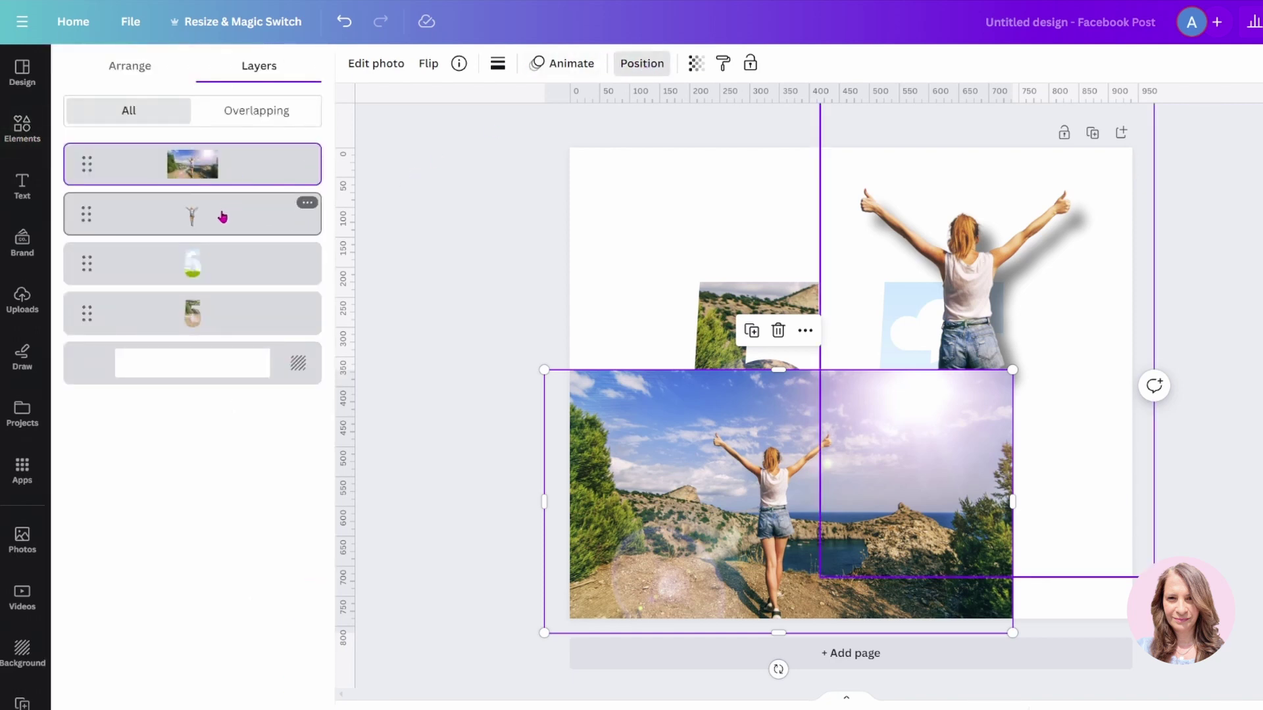
left_click_drag(223, 216, 217, 290)
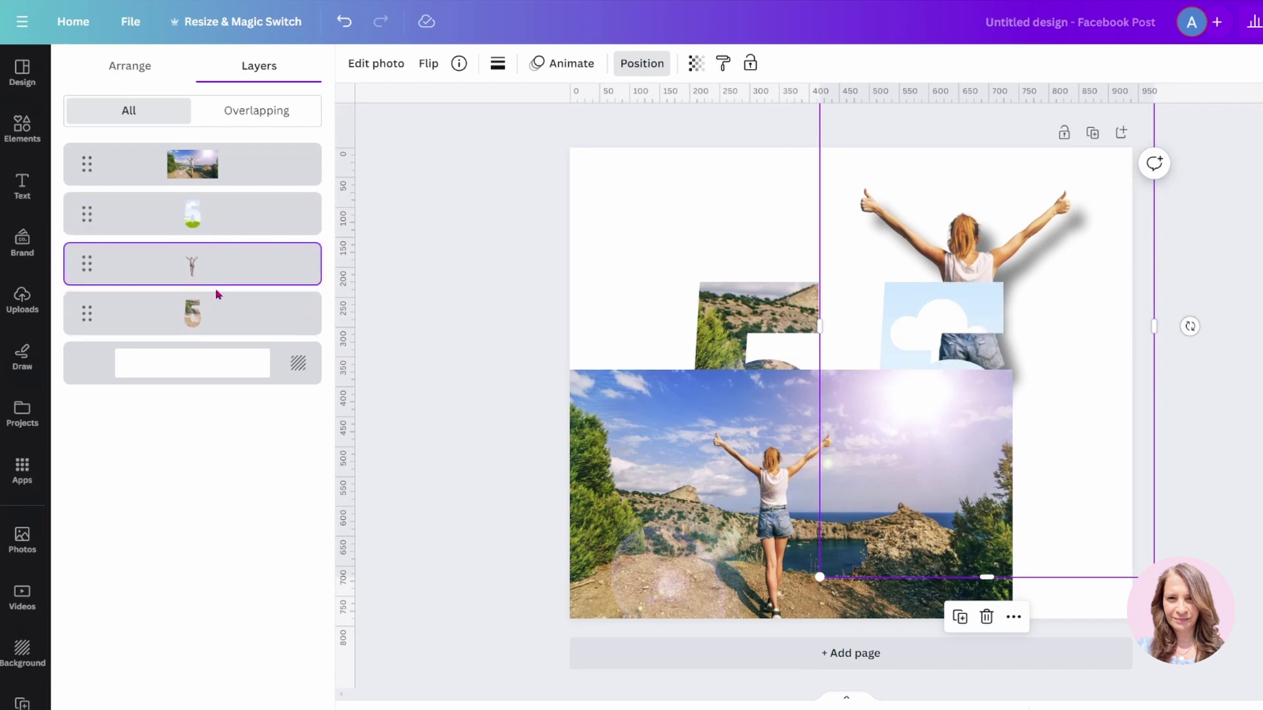
Fill the second 5 with the remaining woman photo, enlarging and positioning it so its woman matches the cutout exactly
left_click(715, 545)
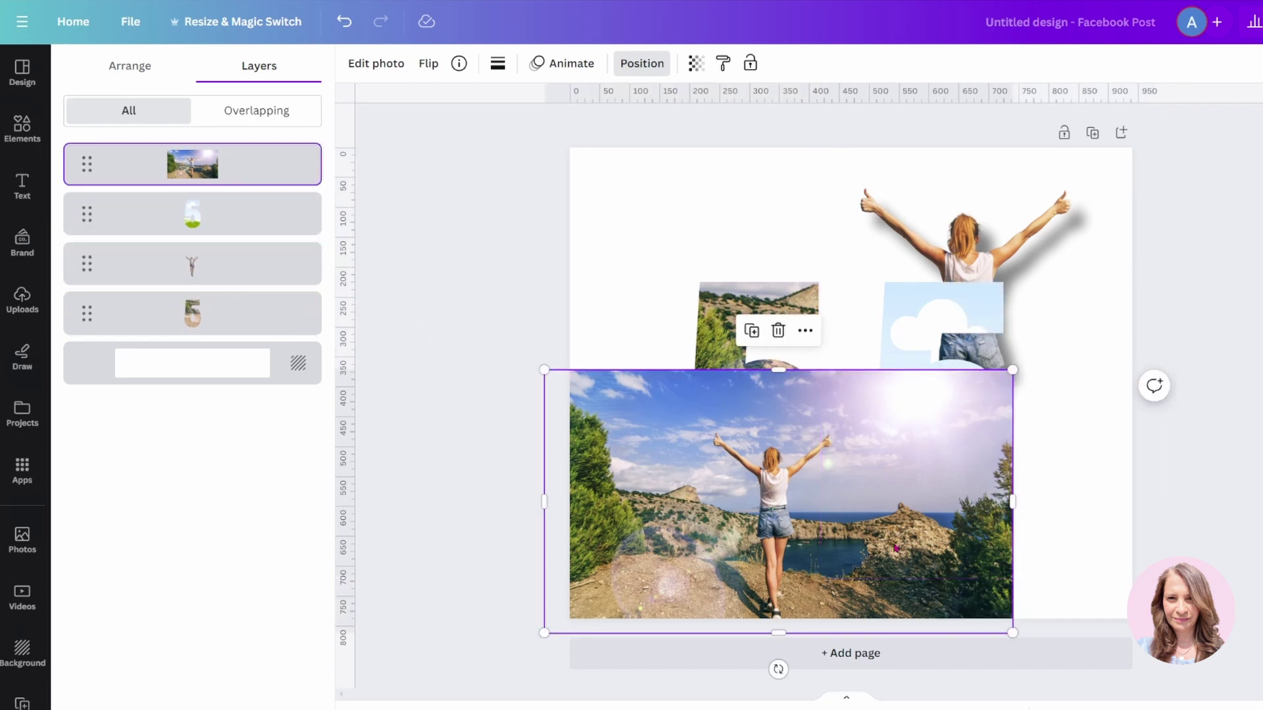
left_click_drag(896, 548, 907, 477)
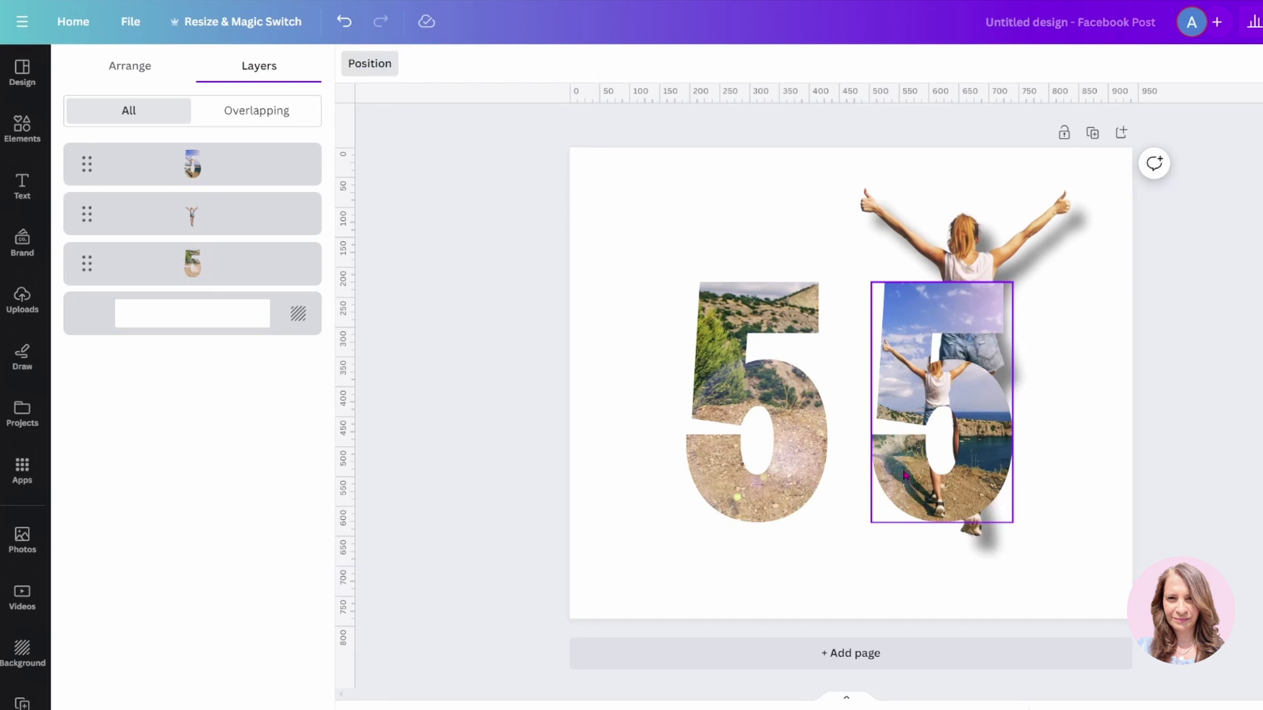
double_click(905, 475)
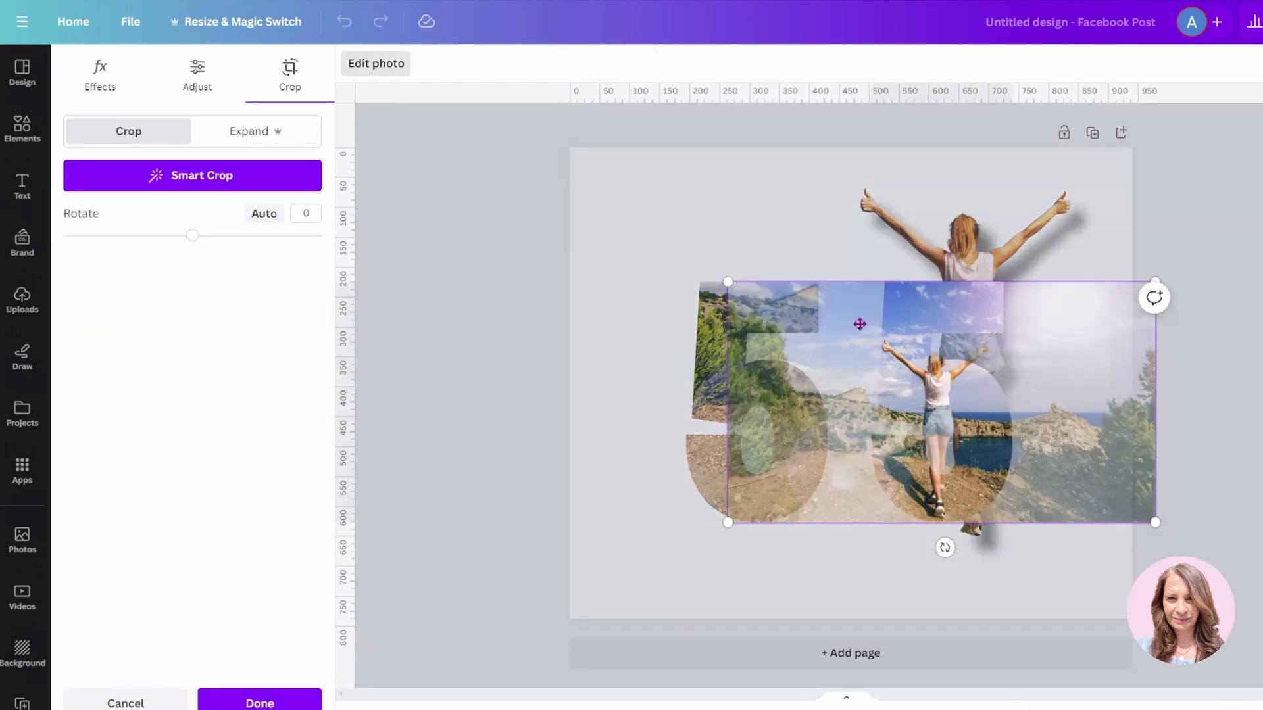
left_click_drag(727, 281, 392, 105)
left_click_drag(465, 478, 665, 472)
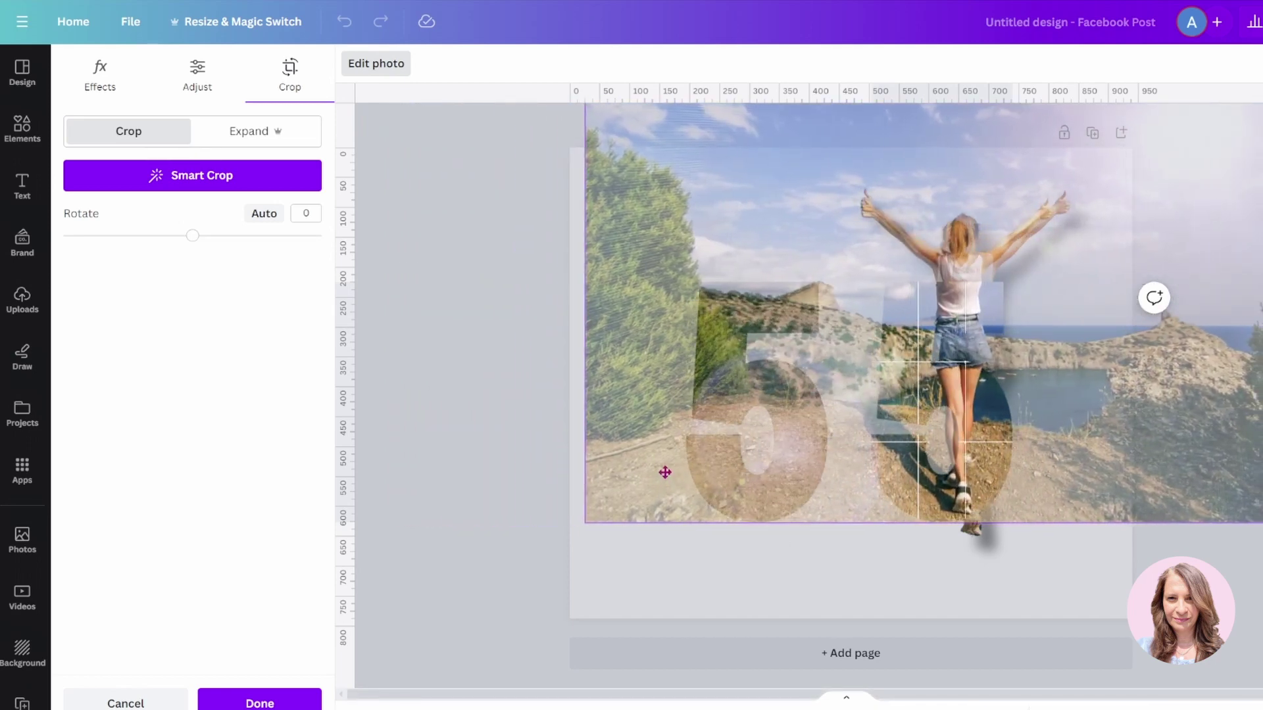
left_click_drag(585, 522, 546, 542)
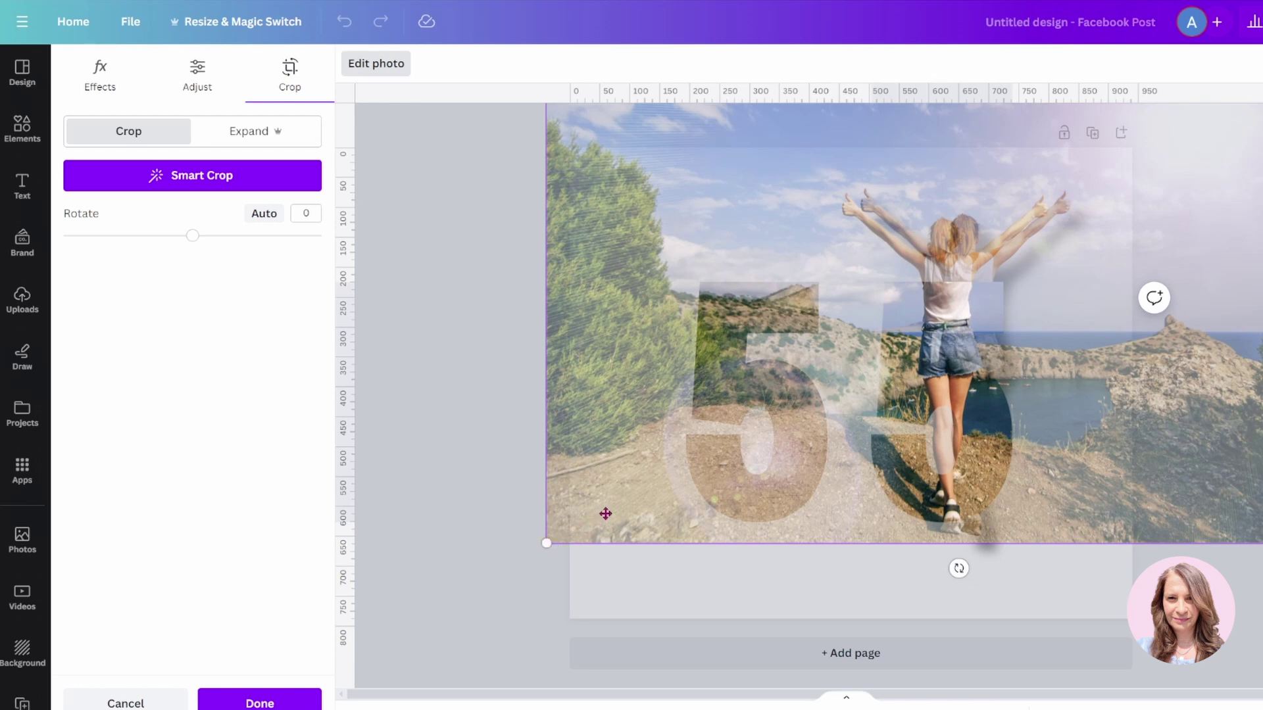
left_click_drag(605, 514, 629, 511)
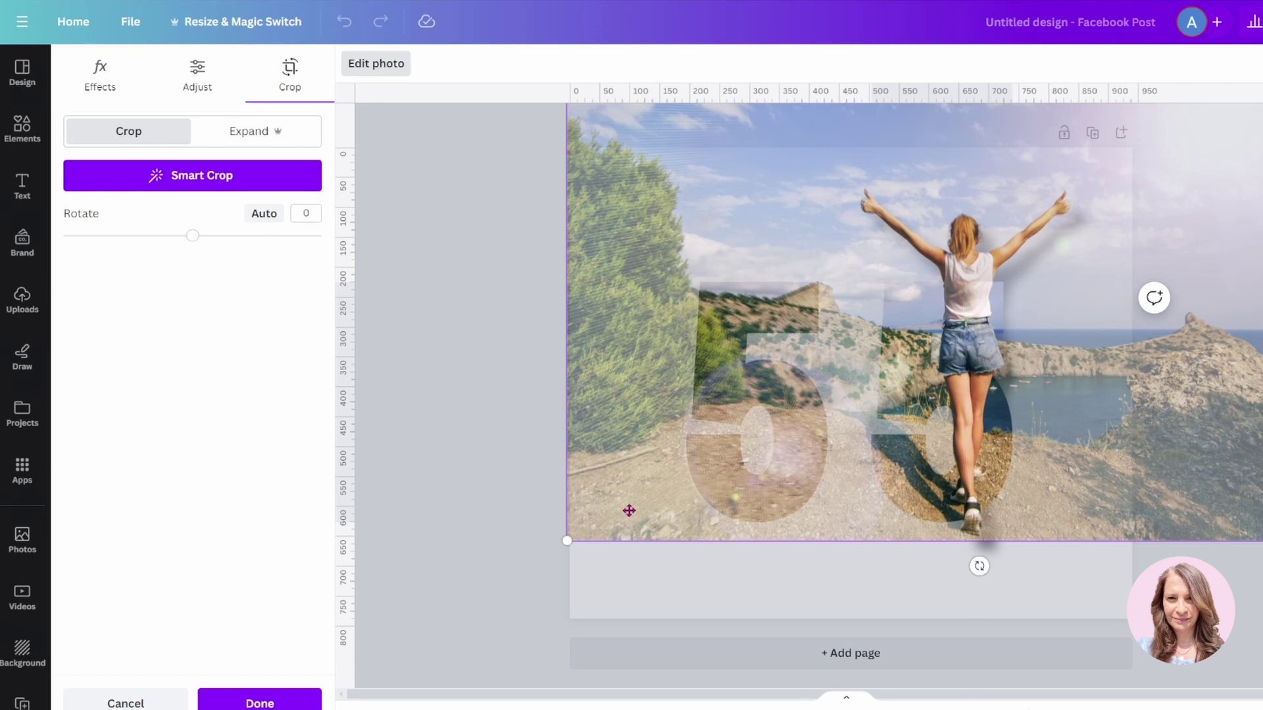
left_click(698, 588)
left_click(698, 588)
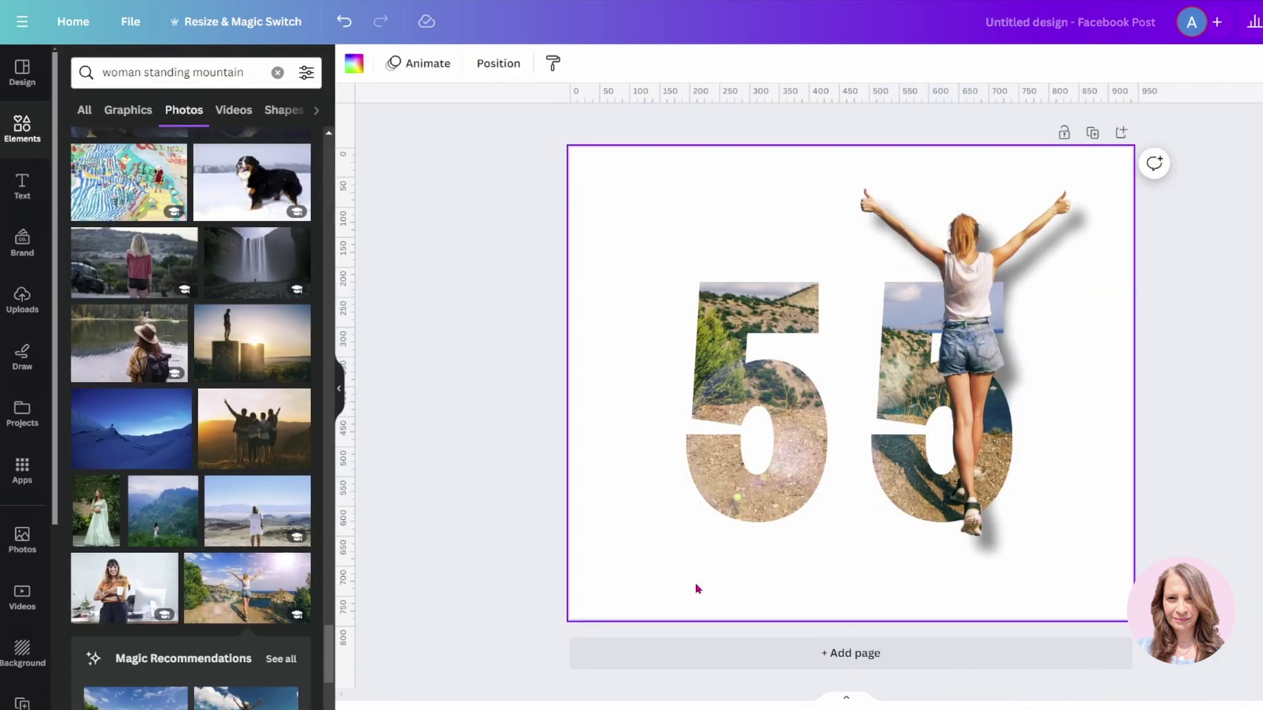
Add a solid white border to the first photo-filled 5
left_click(713, 480)
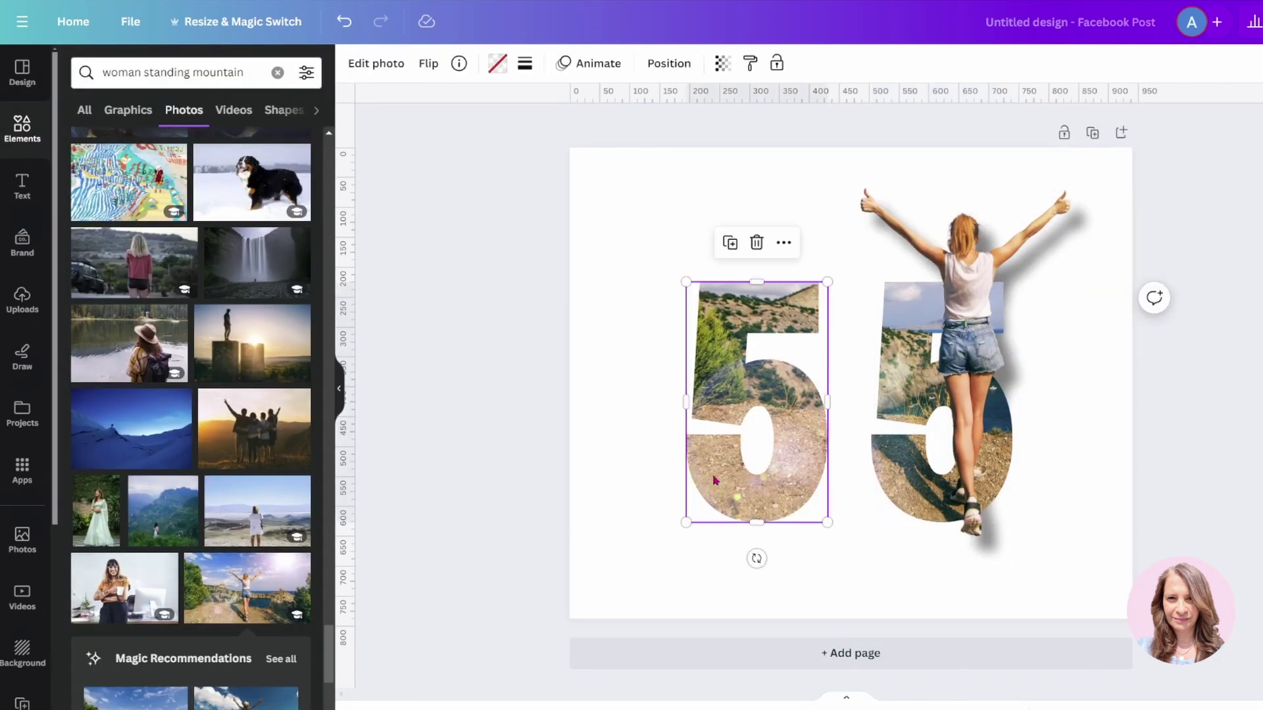
left_click(526, 64)
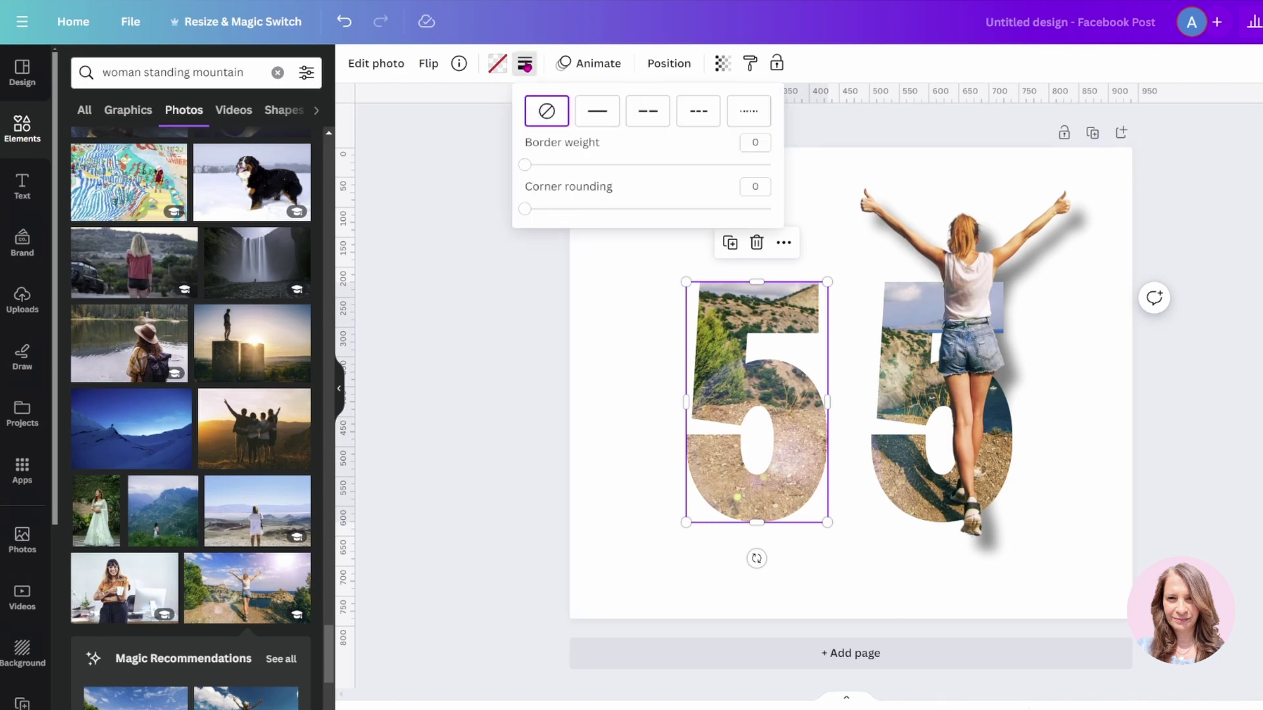
left_click(597, 111)
left_click(524, 63)
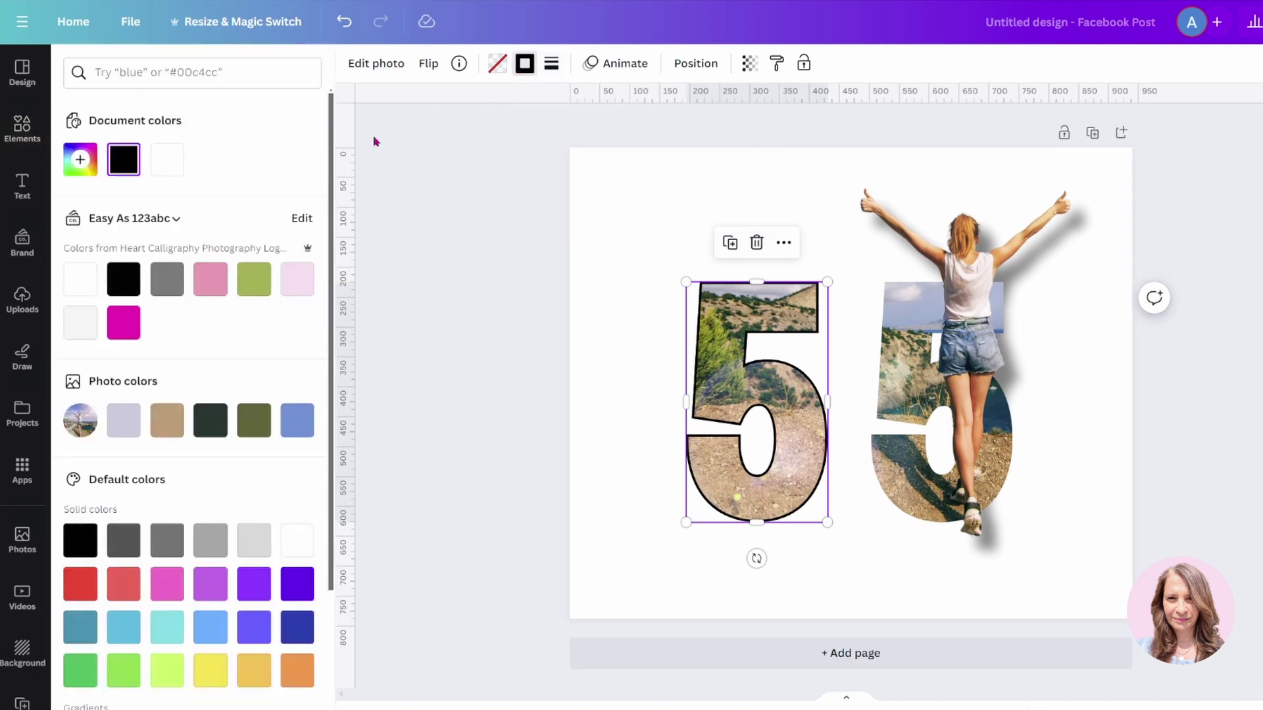
left_click(167, 160)
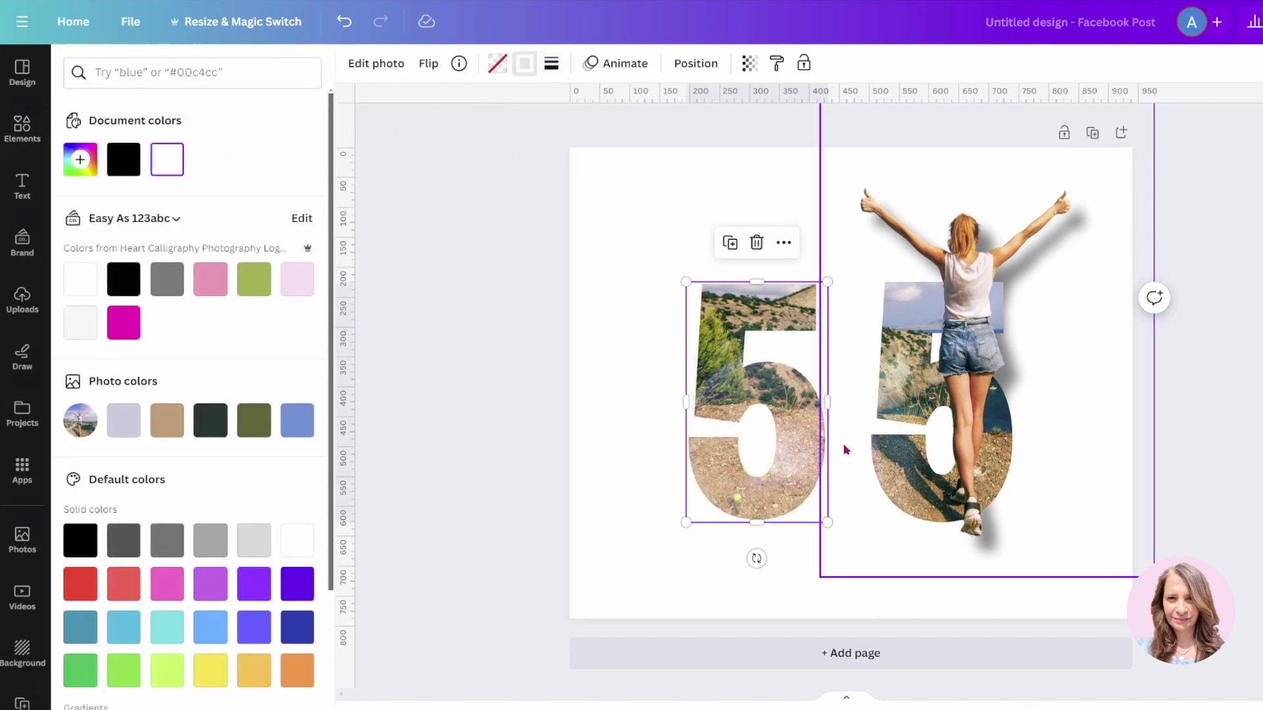
Copy the first 5's border style onto the second 5
left_click(884, 468)
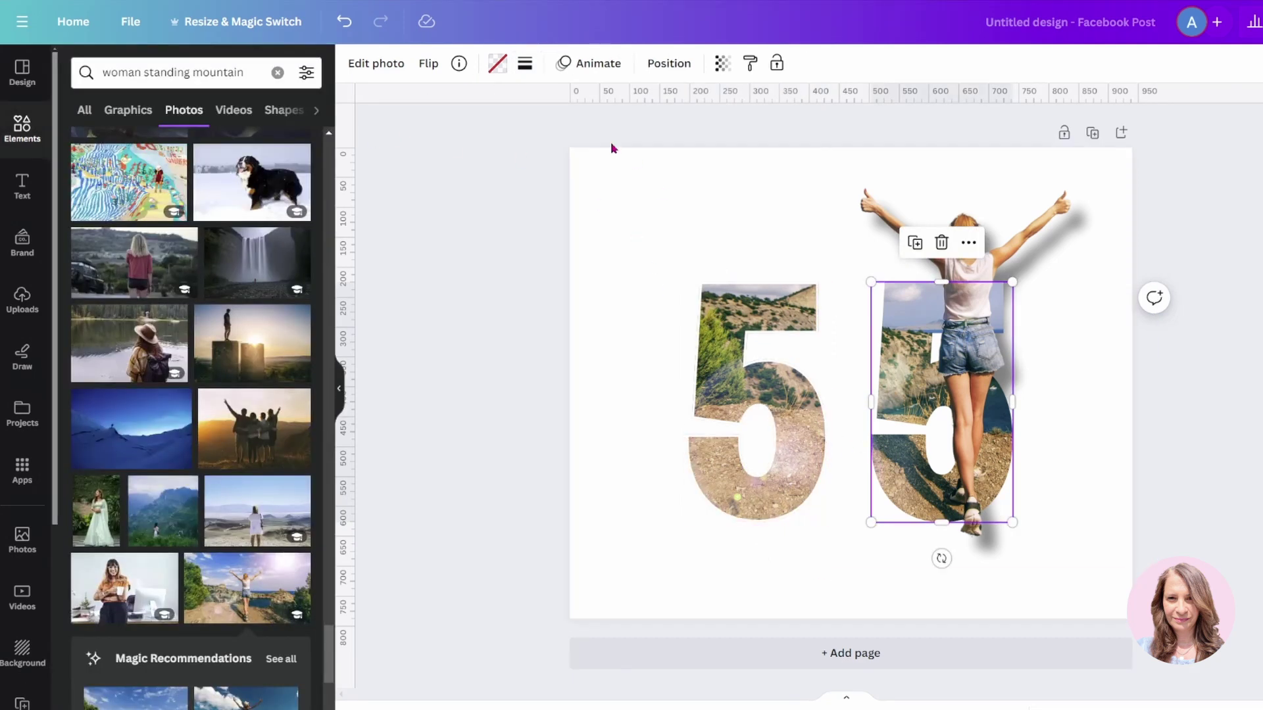
left_click(727, 312)
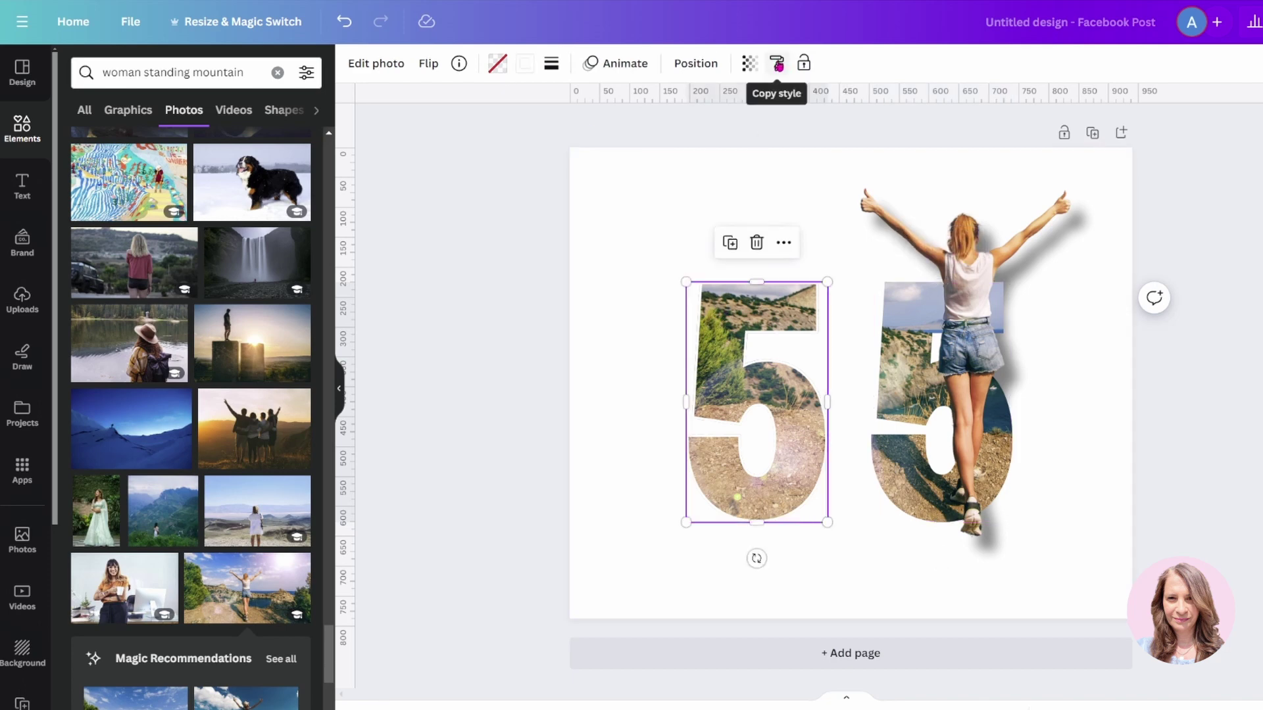
left_click(777, 64)
left_click(911, 329)
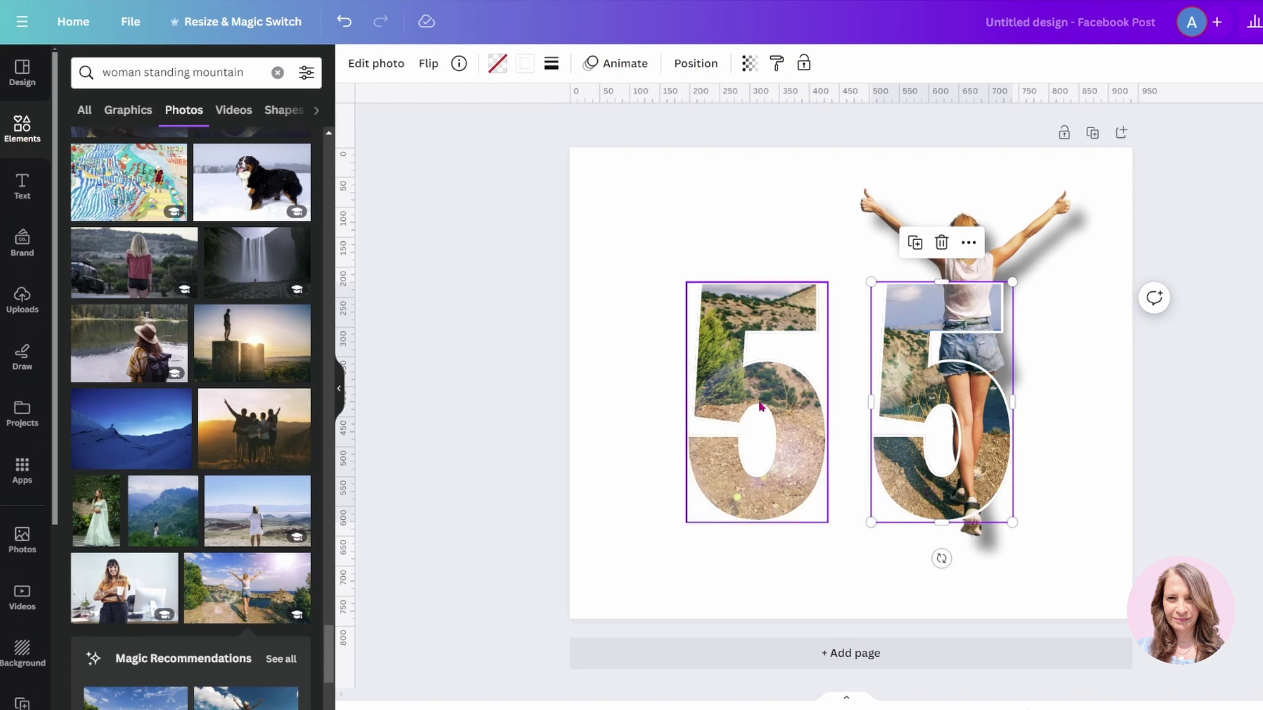
left_click(688, 221)
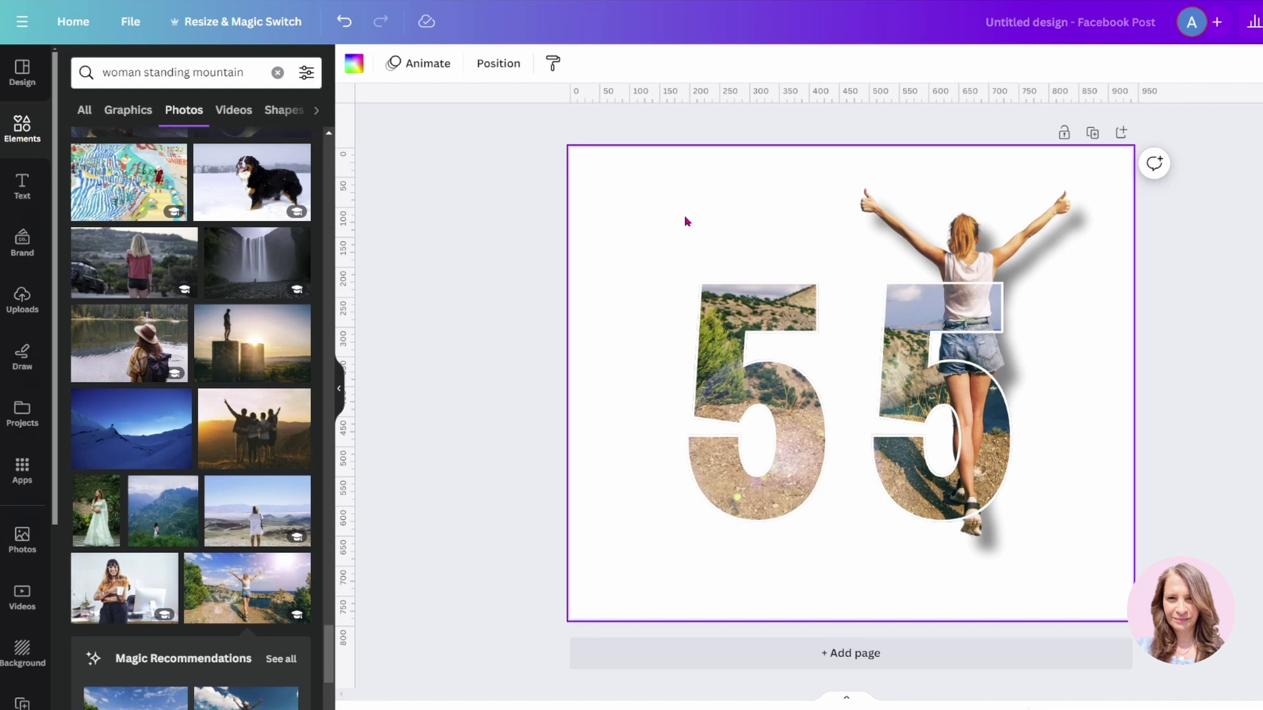
Search the elements for "grunge border" and show all matching graphics
left_click(22, 130)
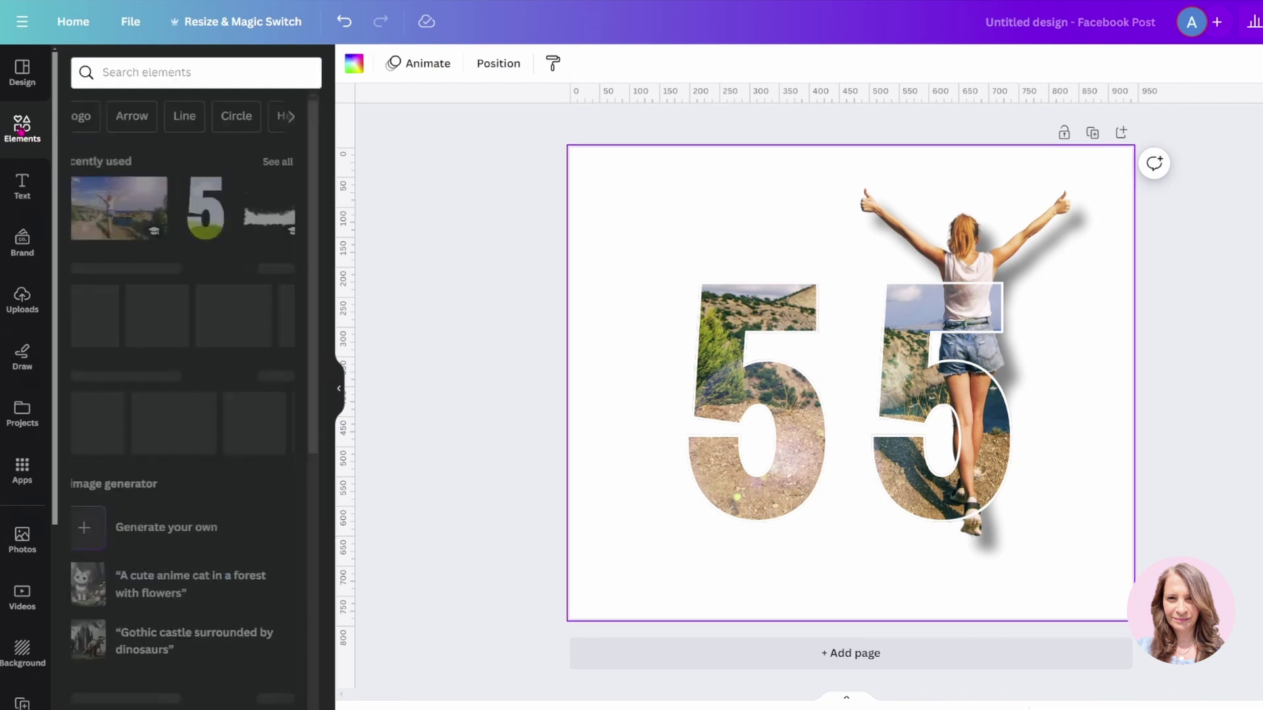
left_click(135, 66)
type("g")
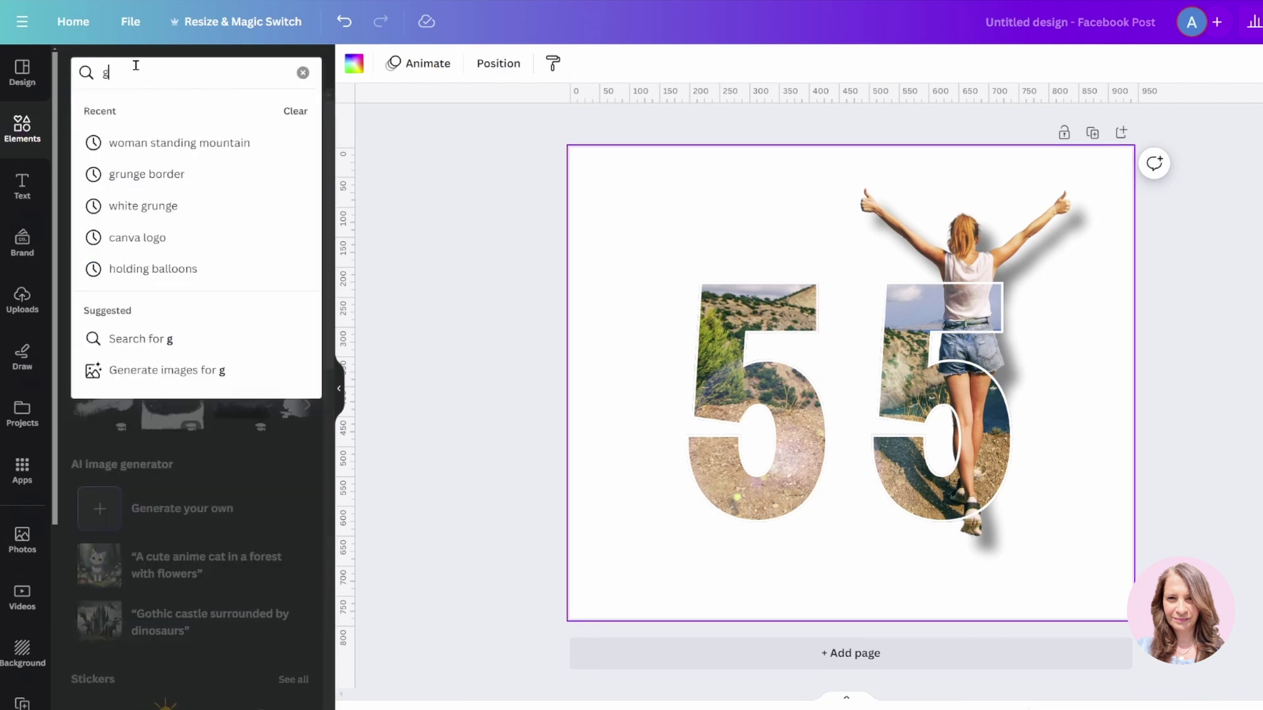
type("runge border")
key("Return")
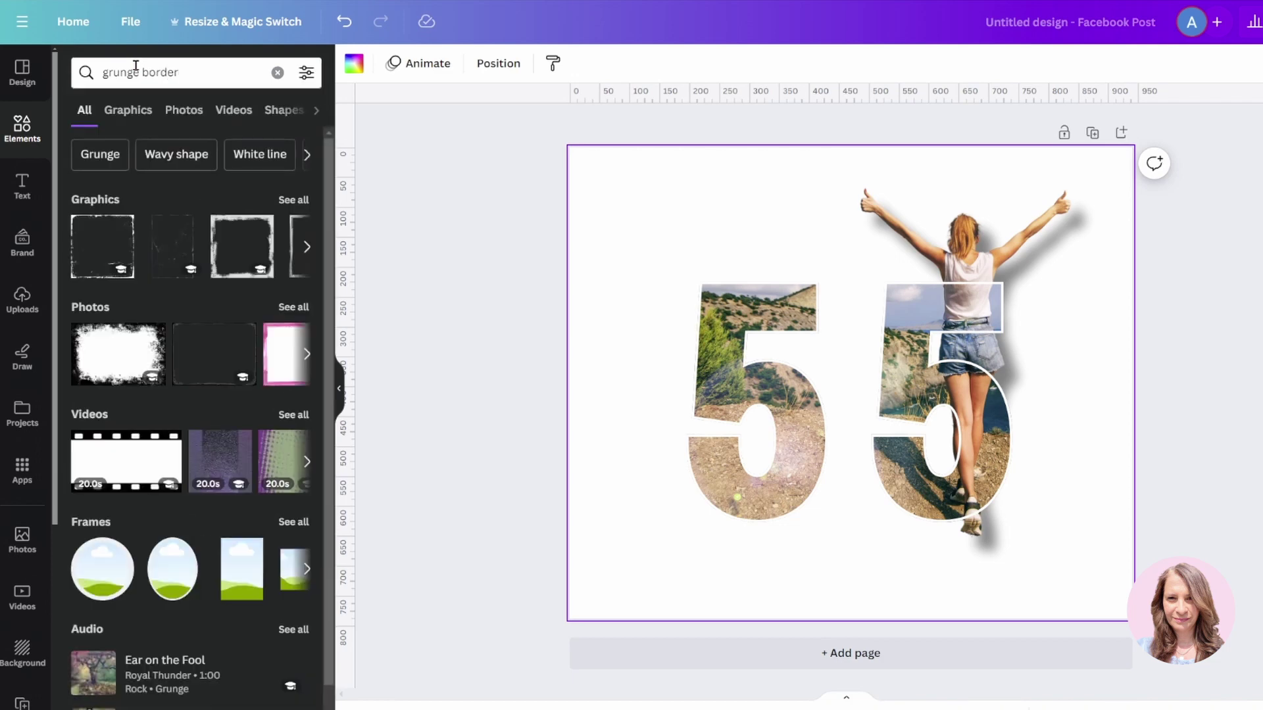
left_click(300, 200)
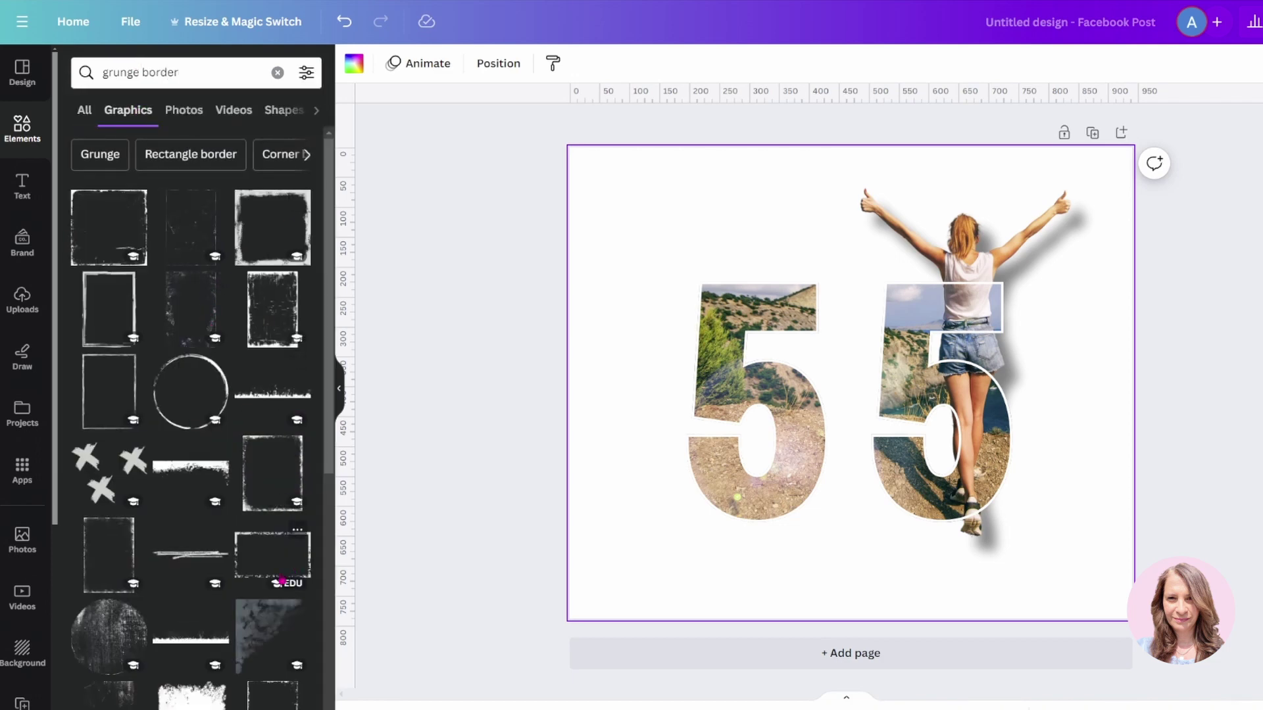
Try a black brushed grunge edge along the page's upper edge, enlarged to the full width at 940 by 303
left_click(170, 468)
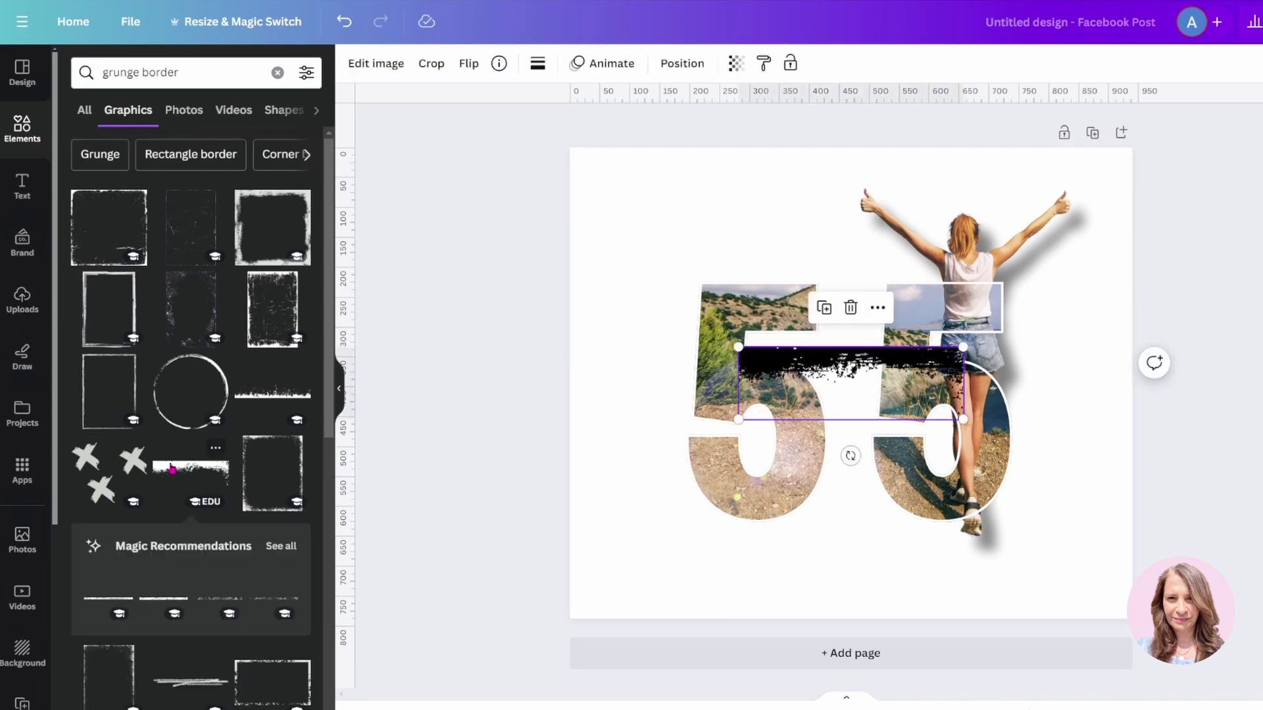
left_click_drag(793, 362, 621, 157)
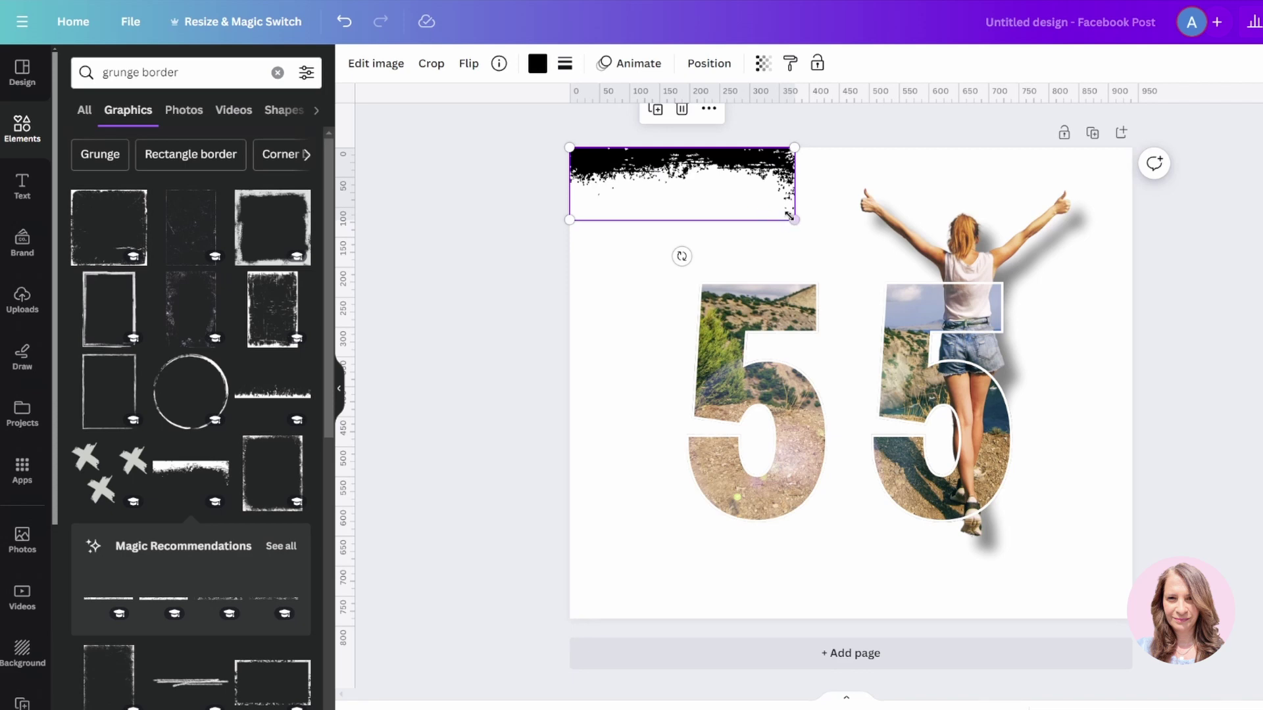
left_click_drag(790, 216, 1142, 297)
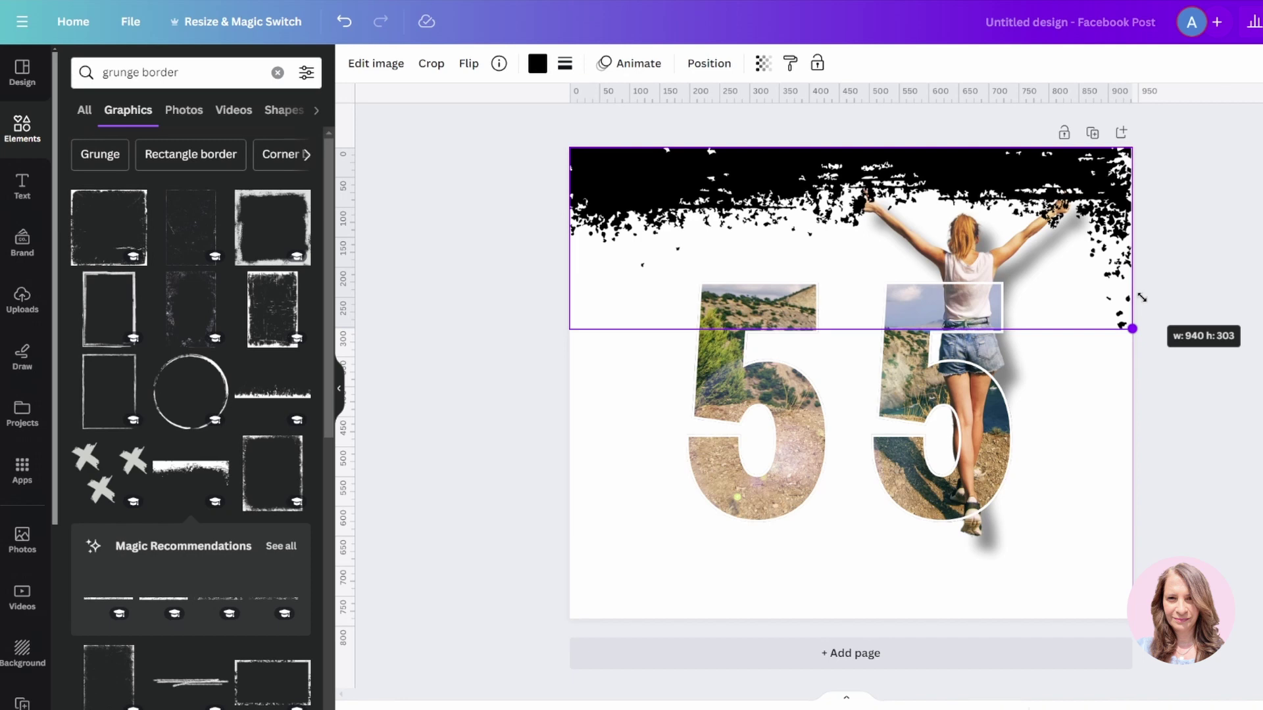
left_click_drag(1141, 297, 1141, 298)
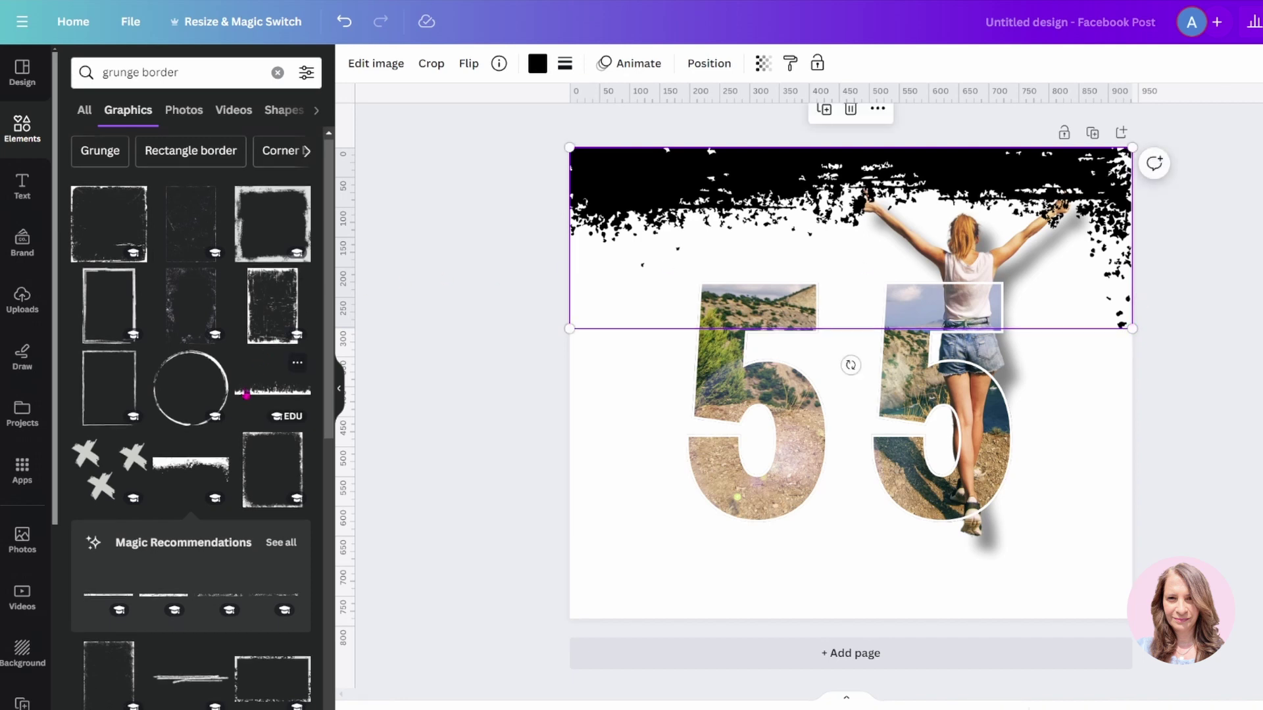
Add the paint-splatter grunge edge graphic to the page and delete the full-width grunge edge along the page's upper edge
scroll(247, 395, "down", 5)
scroll(246, 395, "down", 4)
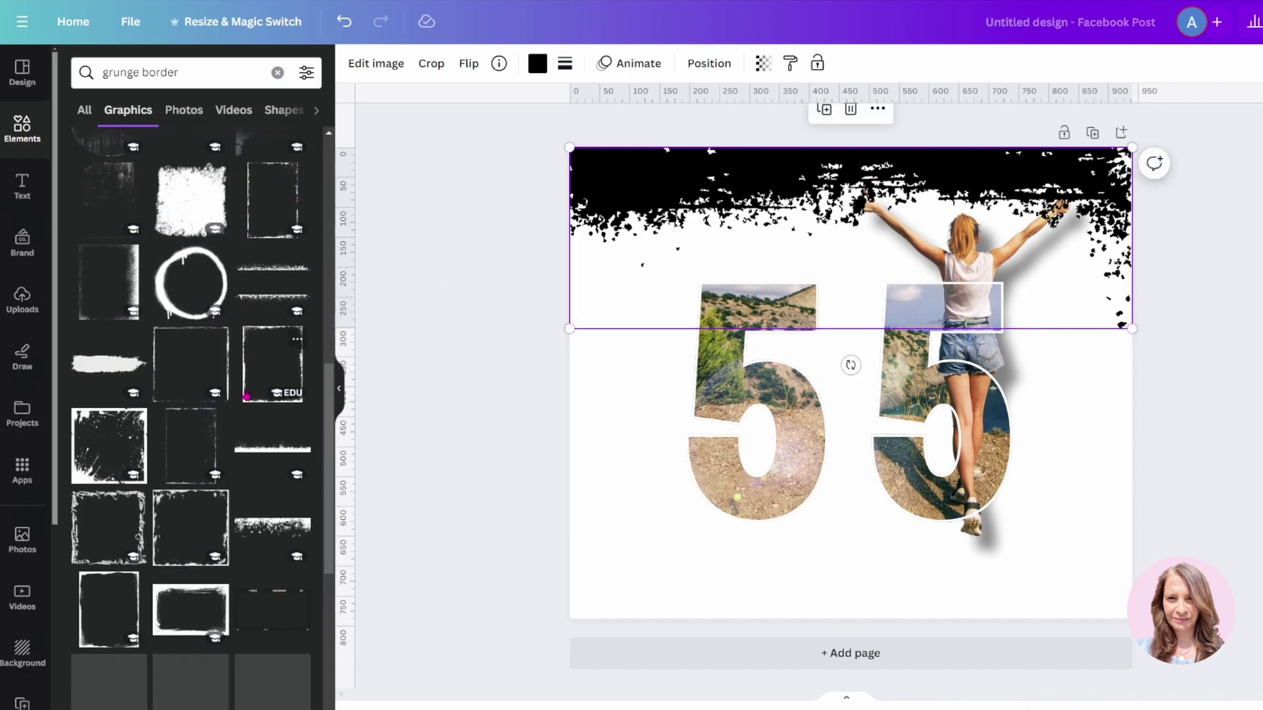
left_click(266, 531)
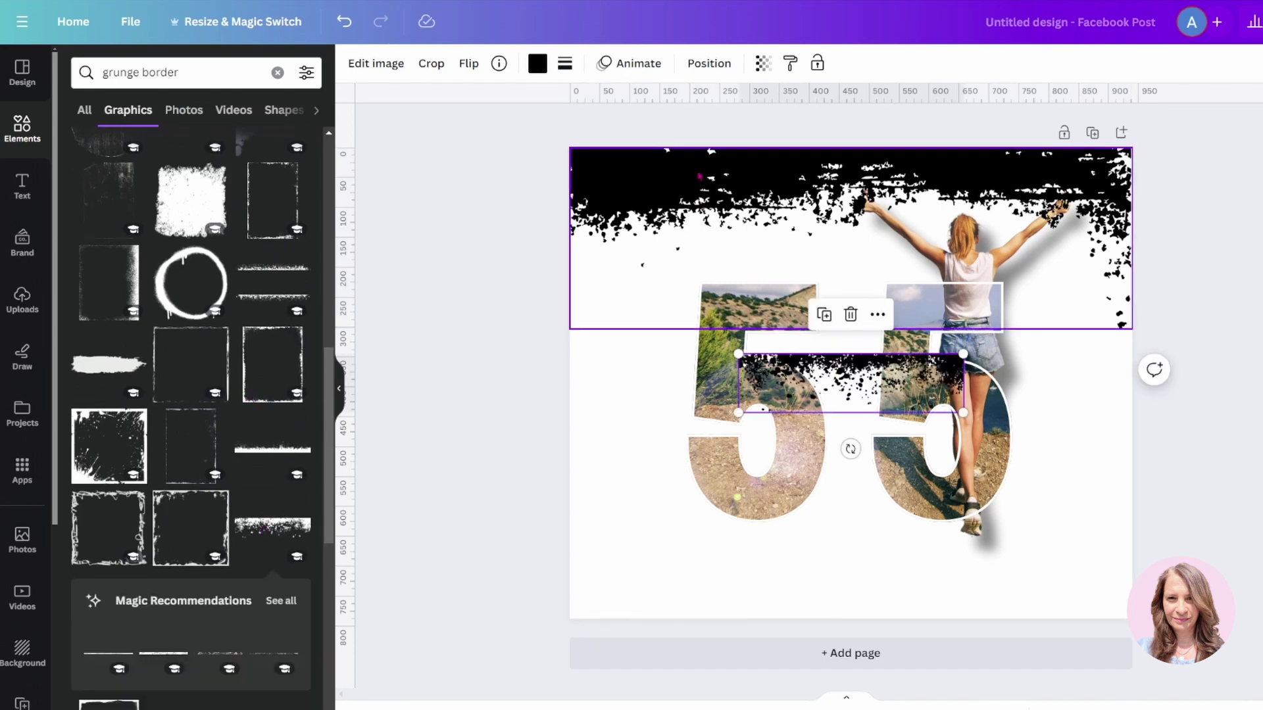
key("Delete")
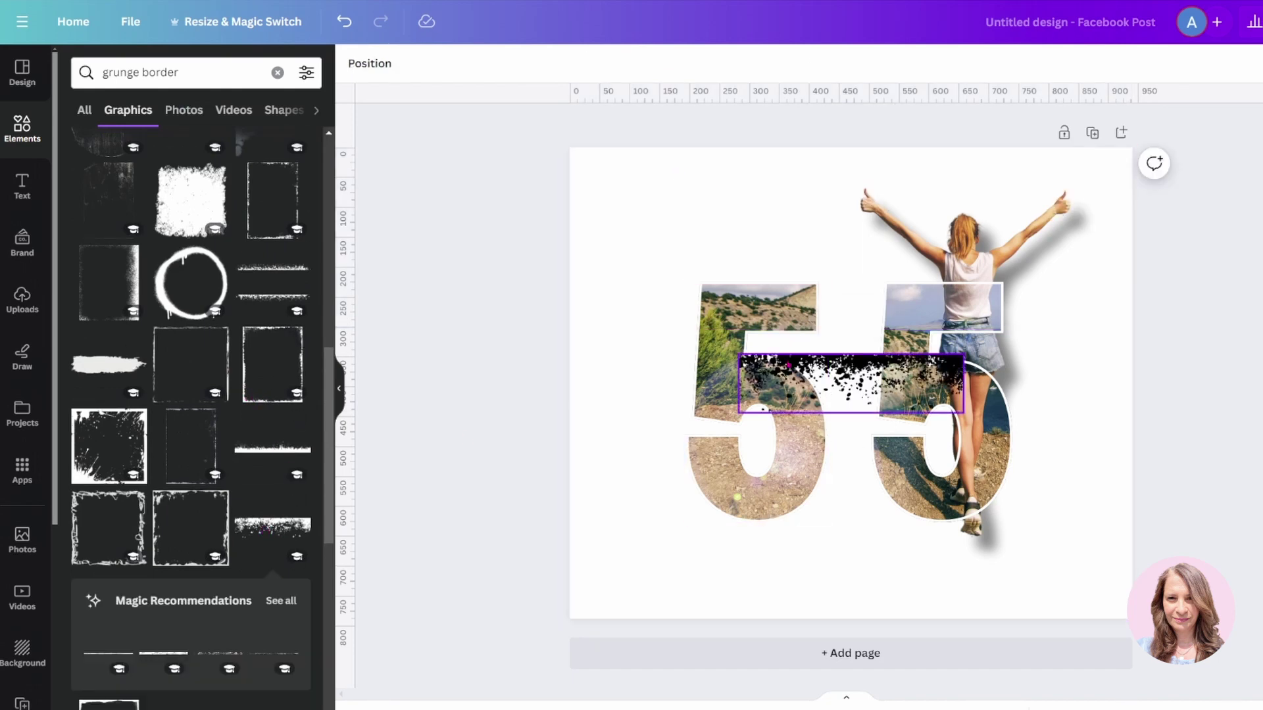
Move the paint-splatter graphic to the page's upper edge and enlarge it to the full page width
left_click_drag(789, 380, 621, 154)
left_click_drag(794, 205, 1131, 293)
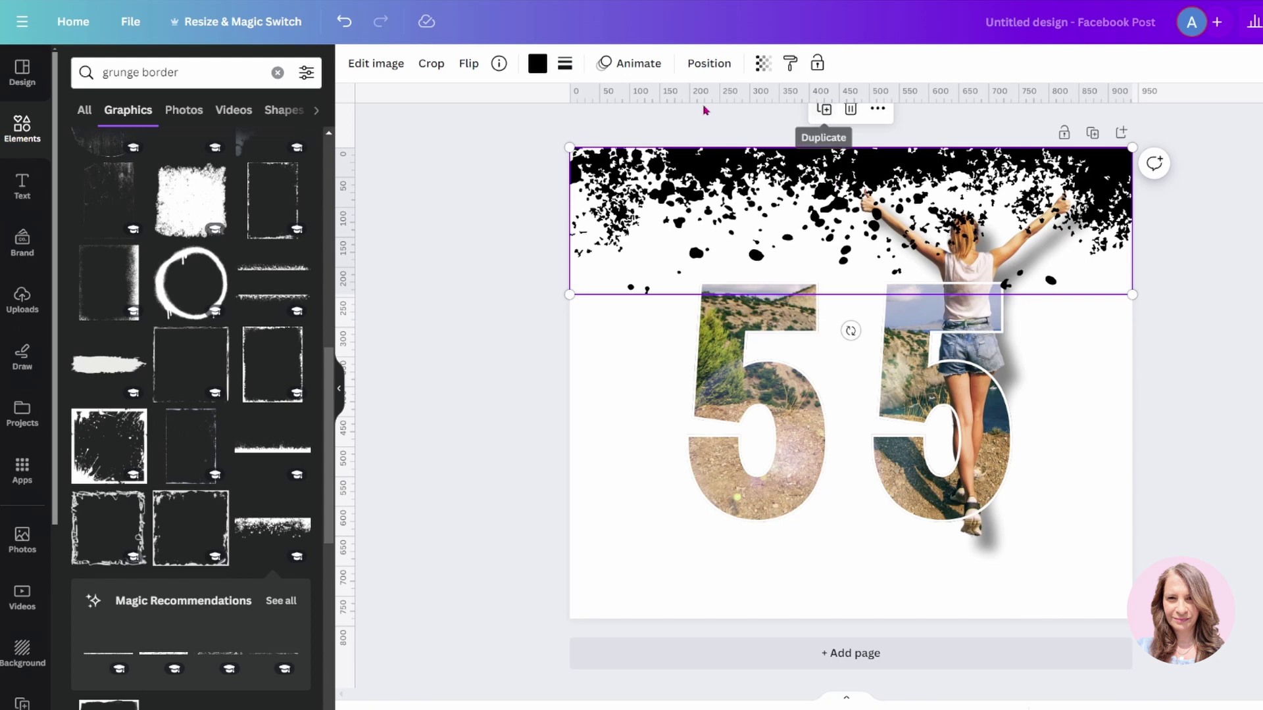
left_click(611, 336)
left_click(630, 208)
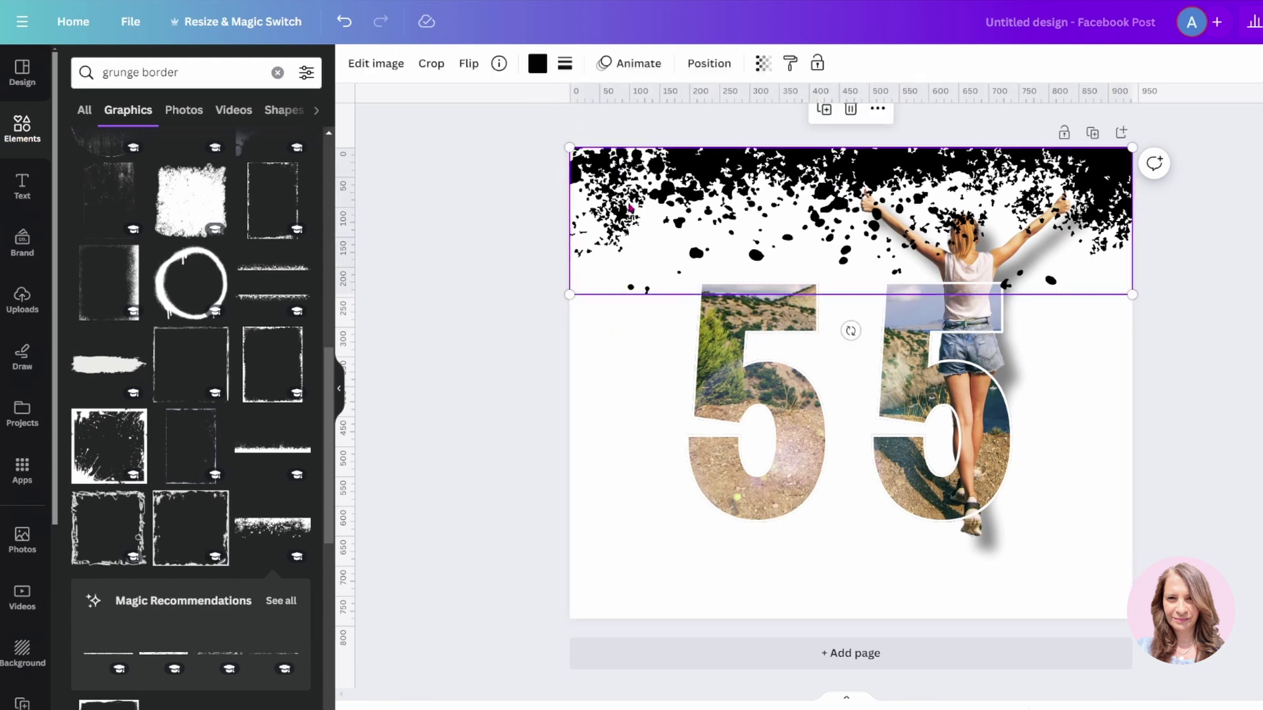
Recolor the splatter graphic with a grey-blue sampled from the sky inside the second 5
left_click(536, 65)
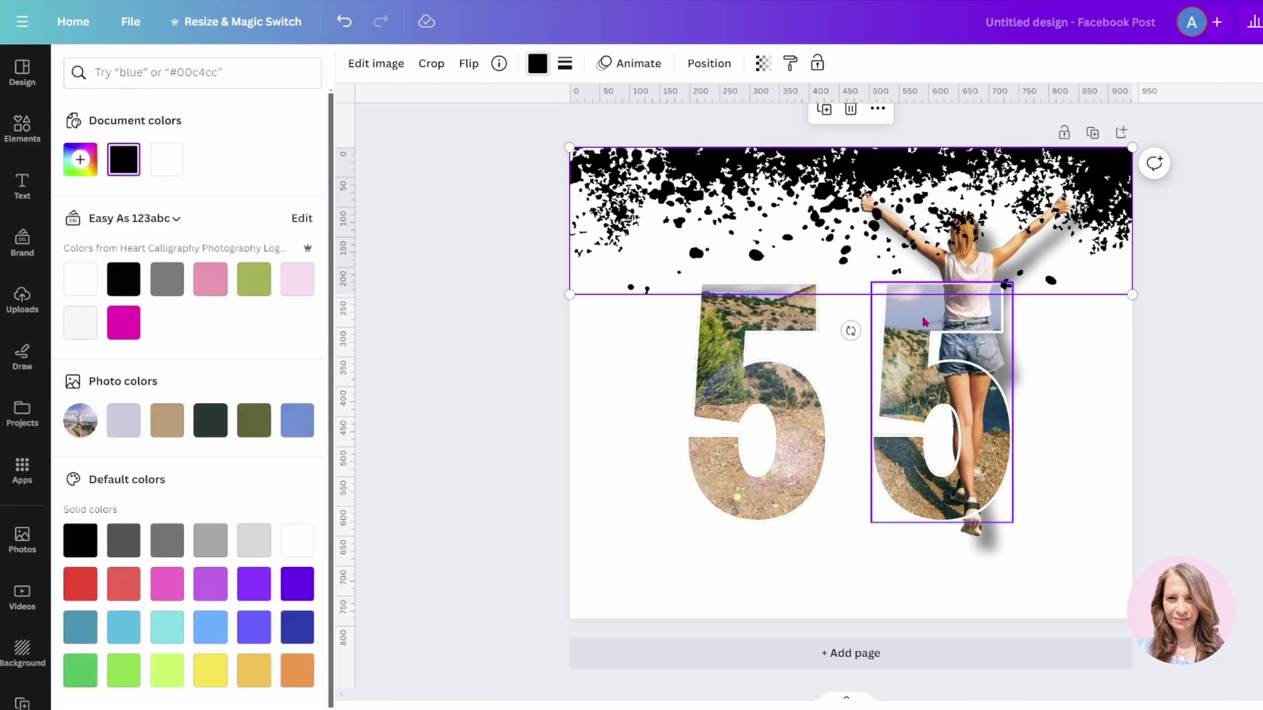
left_click(87, 165)
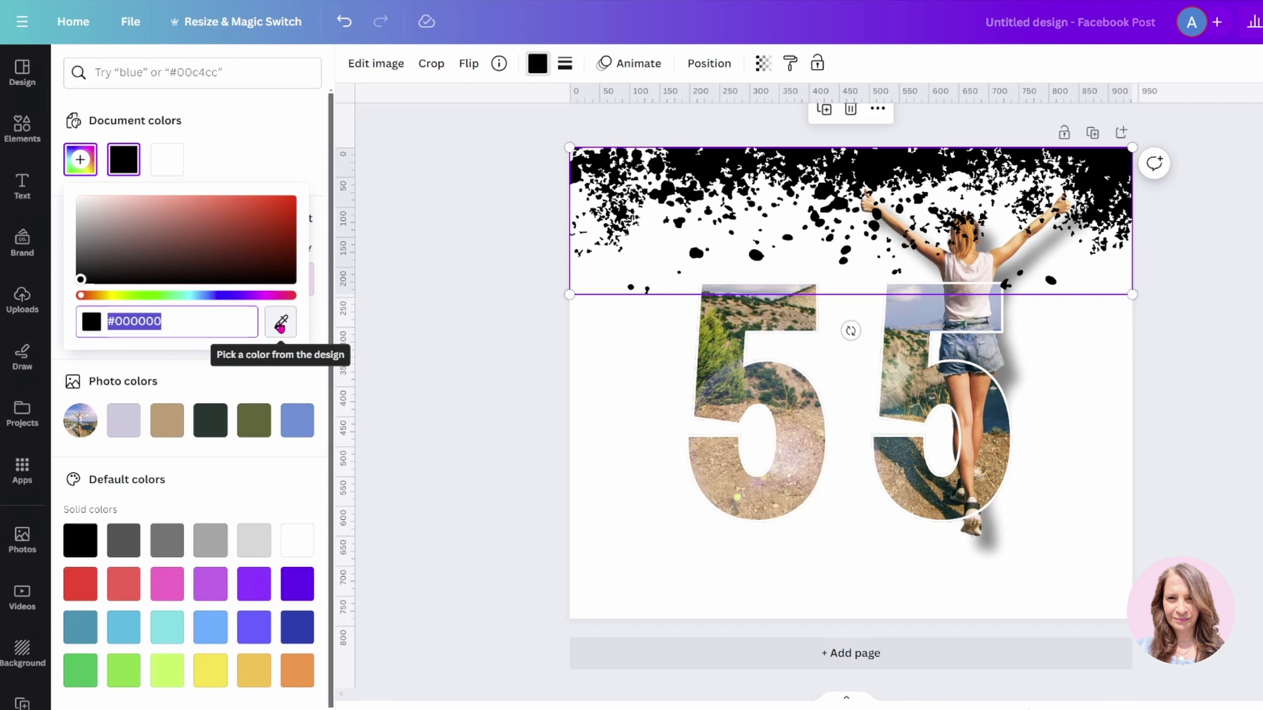
left_click(281, 323)
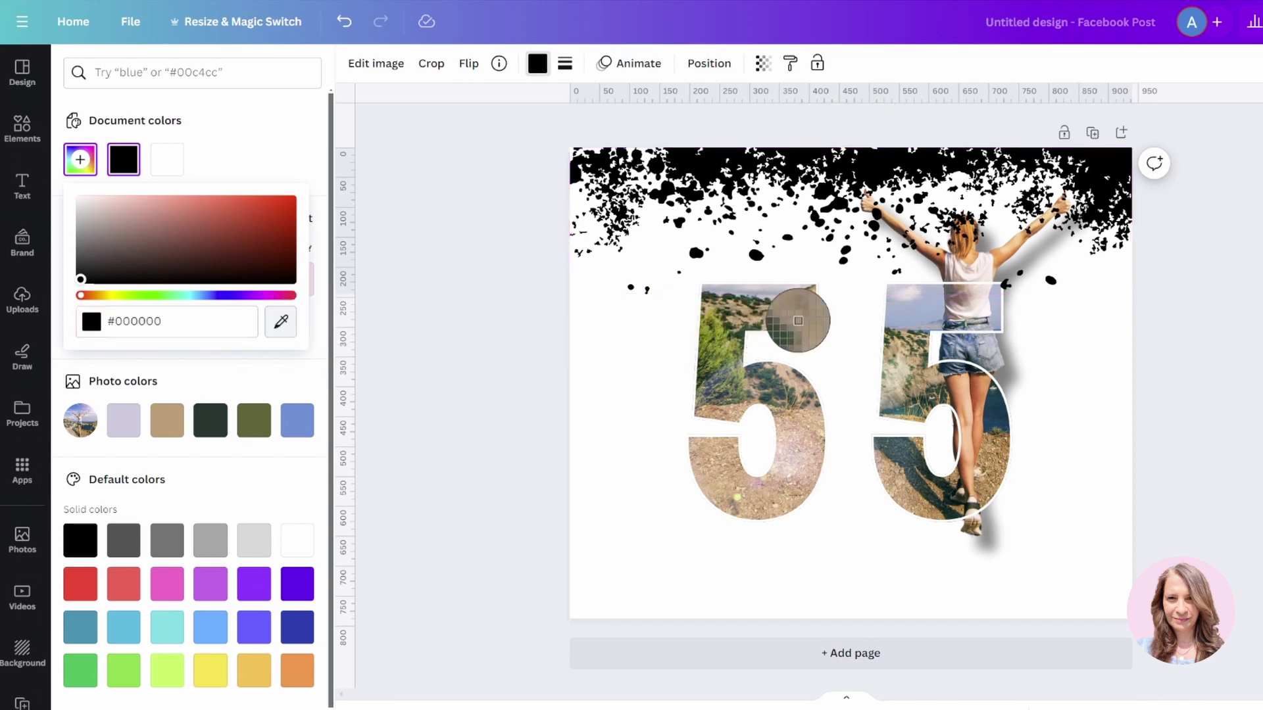
left_click(905, 303)
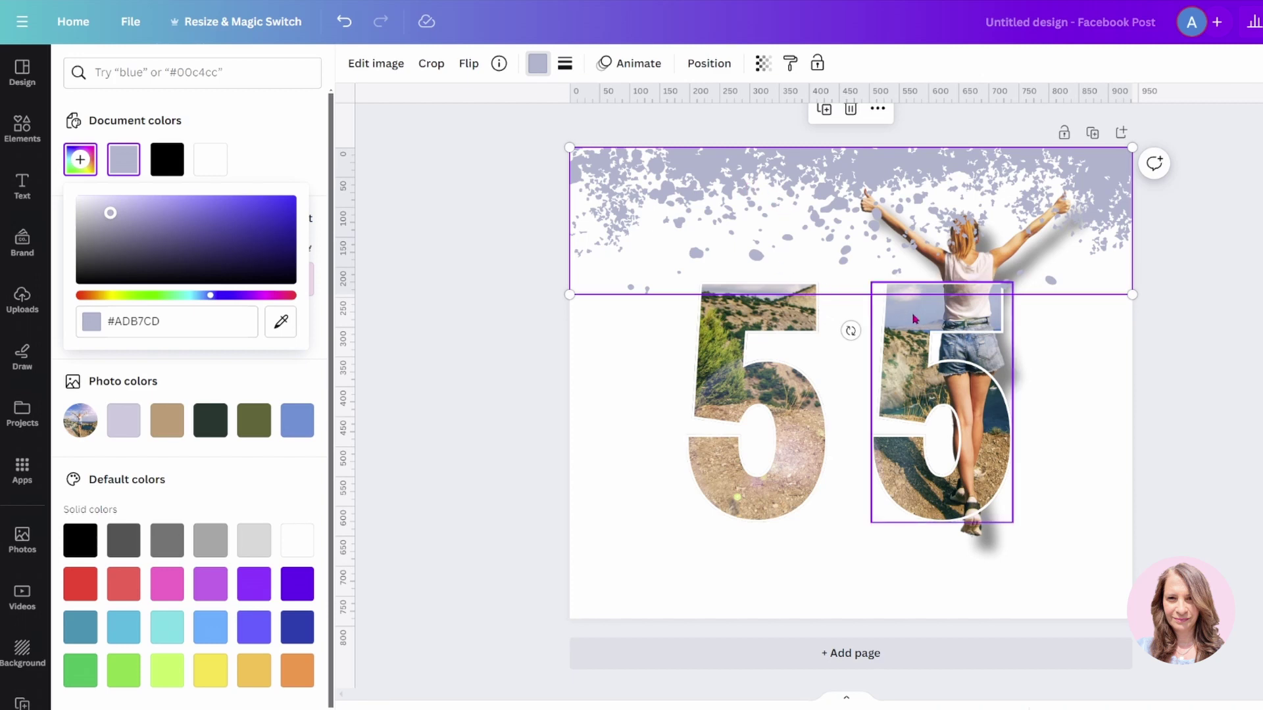
left_click(628, 309)
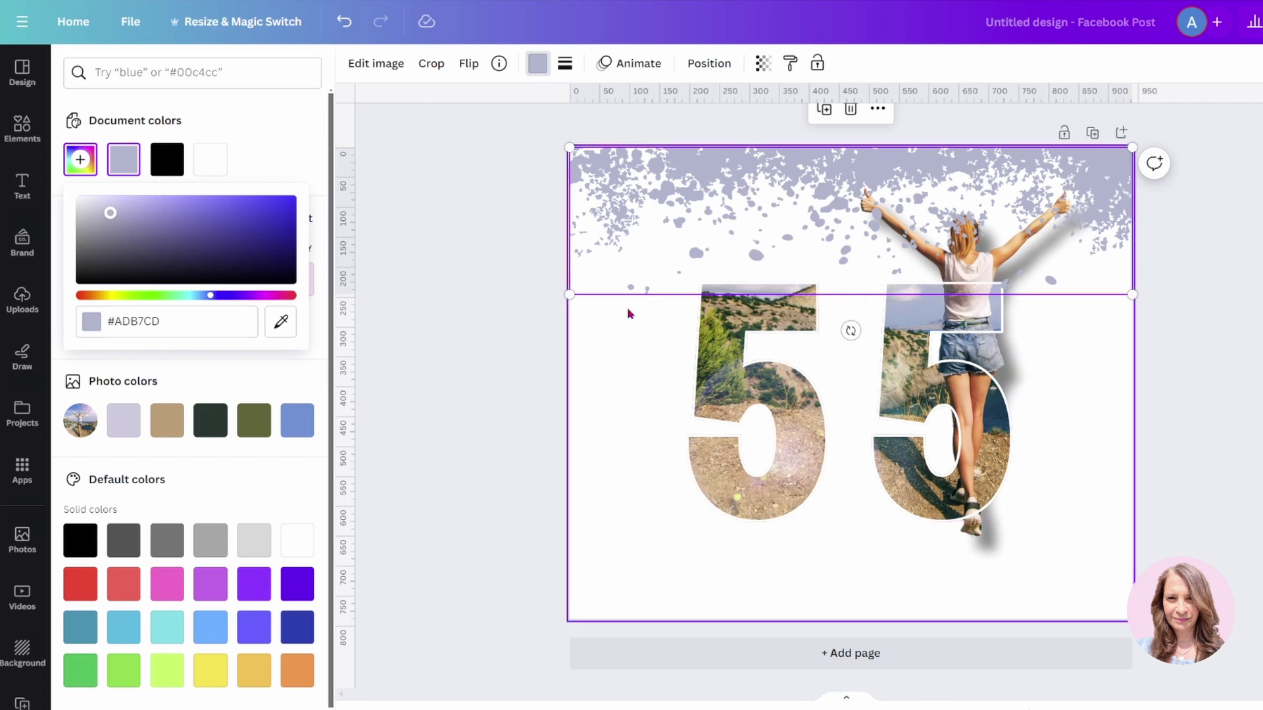
left_click(650, 227)
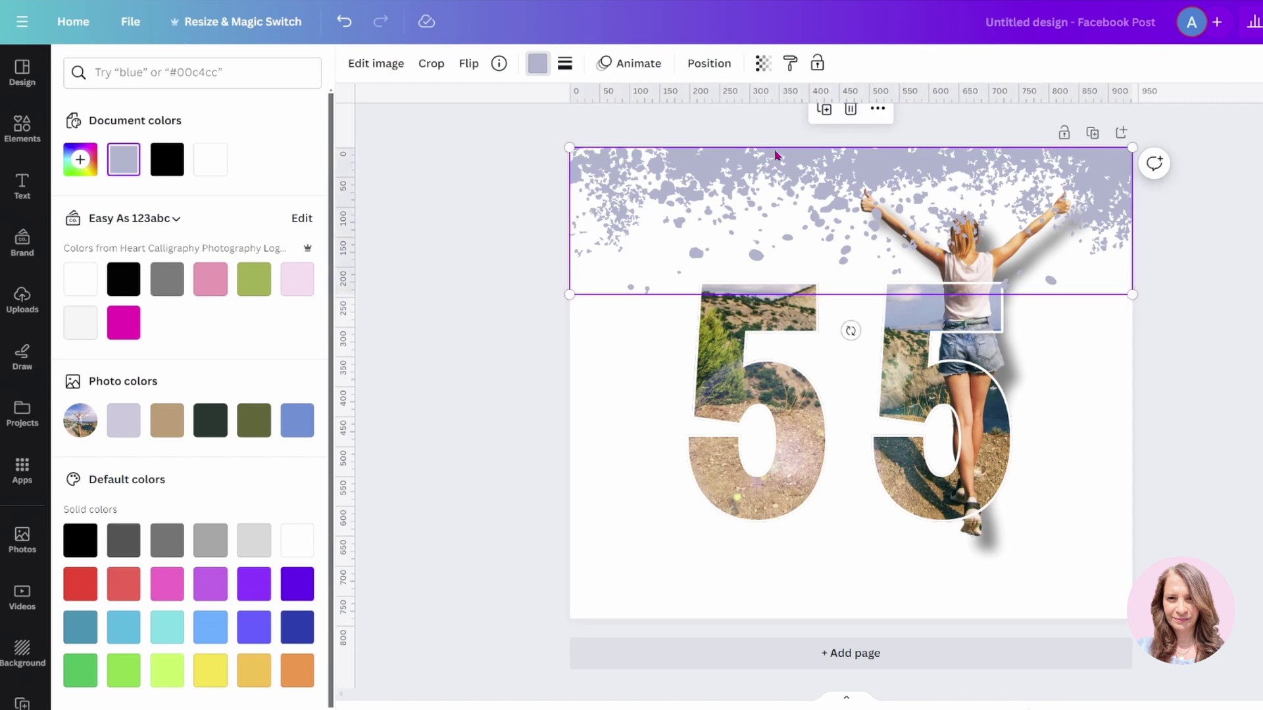
Duplicate the splatter graphic, align the copy with the page's lower edge and flip it vertically
left_click(823, 113)
left_click_drag(735, 186, 688, 502)
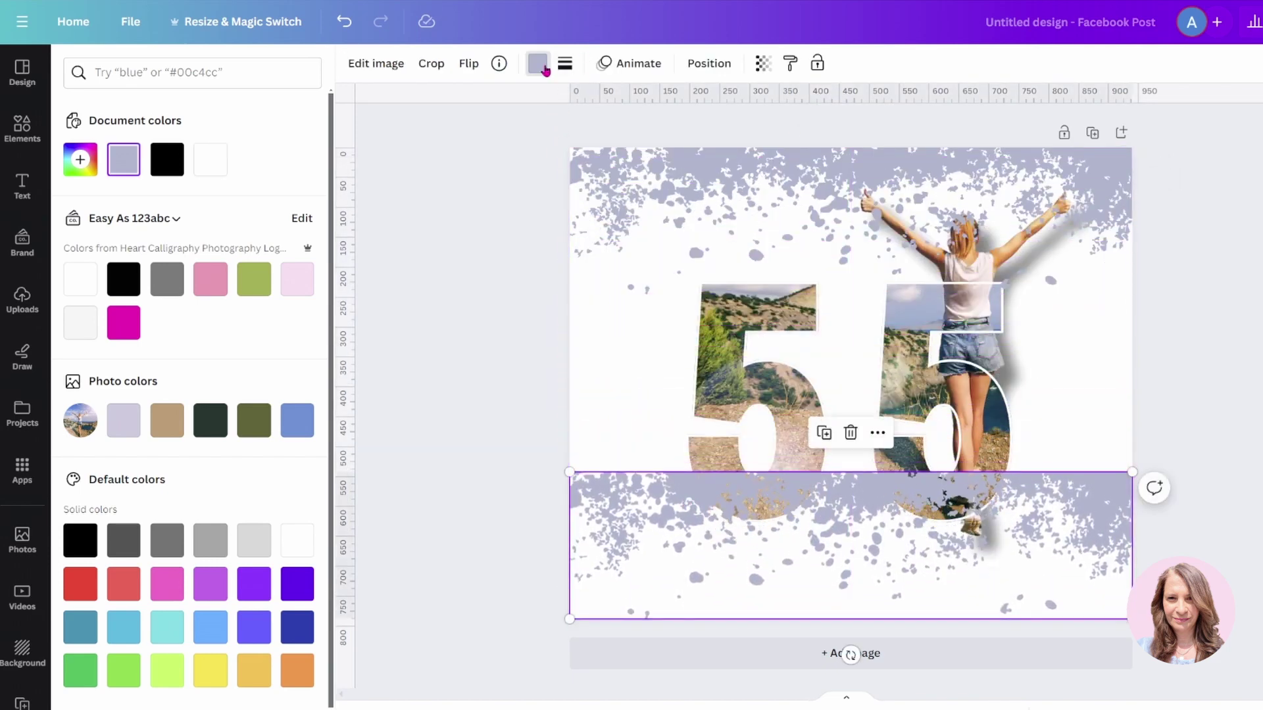
left_click(468, 63)
left_click(499, 134)
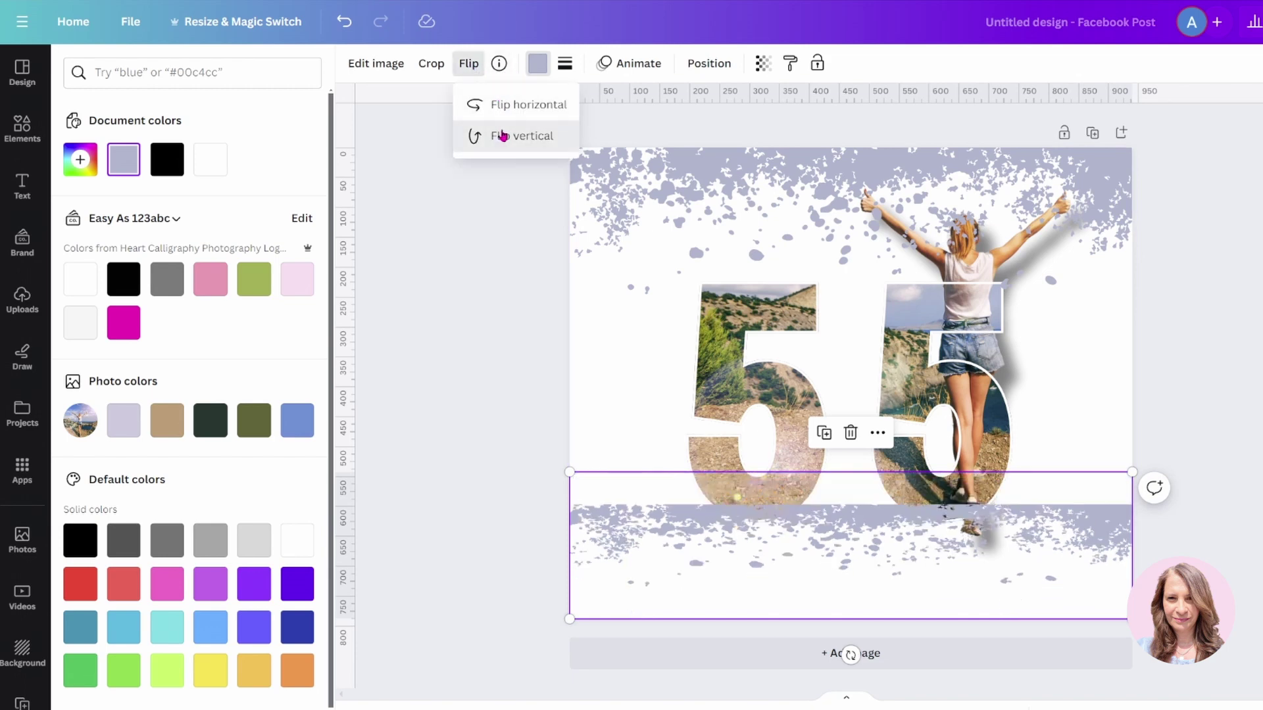
left_click(642, 191)
left_click(610, 545)
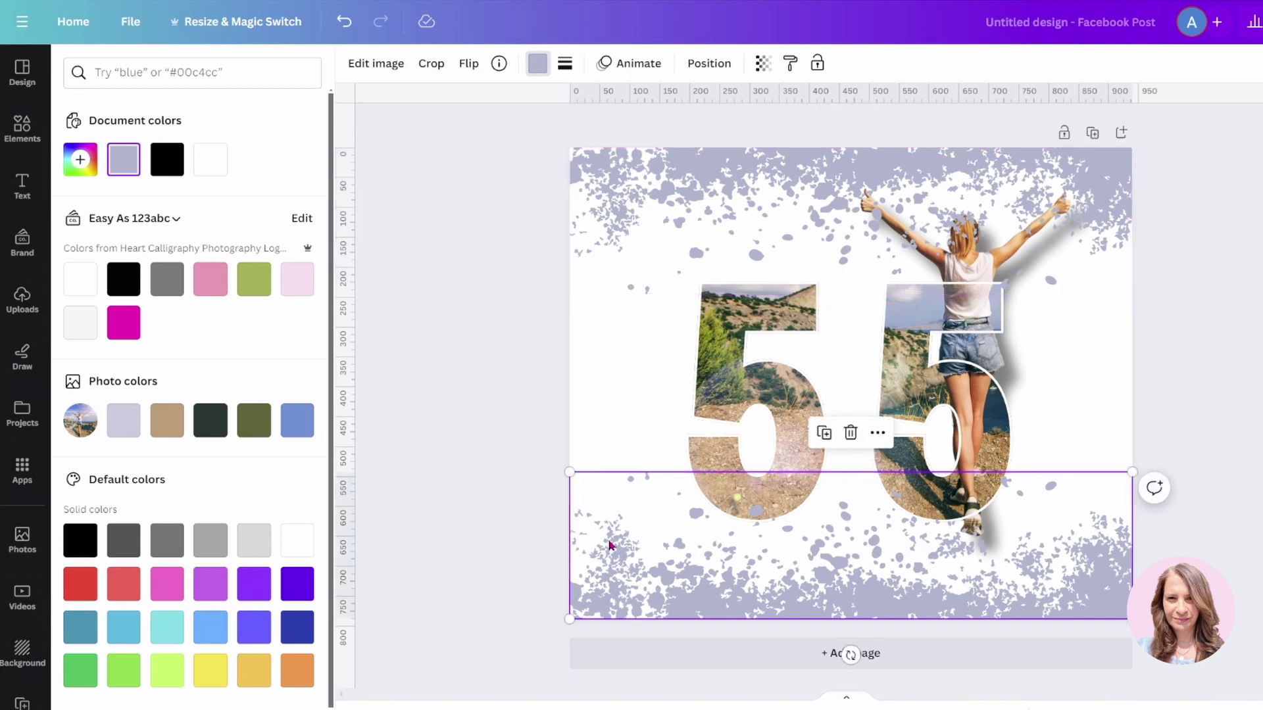
Move both splatter layers behind the two 5s and the woman cutout, directly above the background
left_click(709, 63)
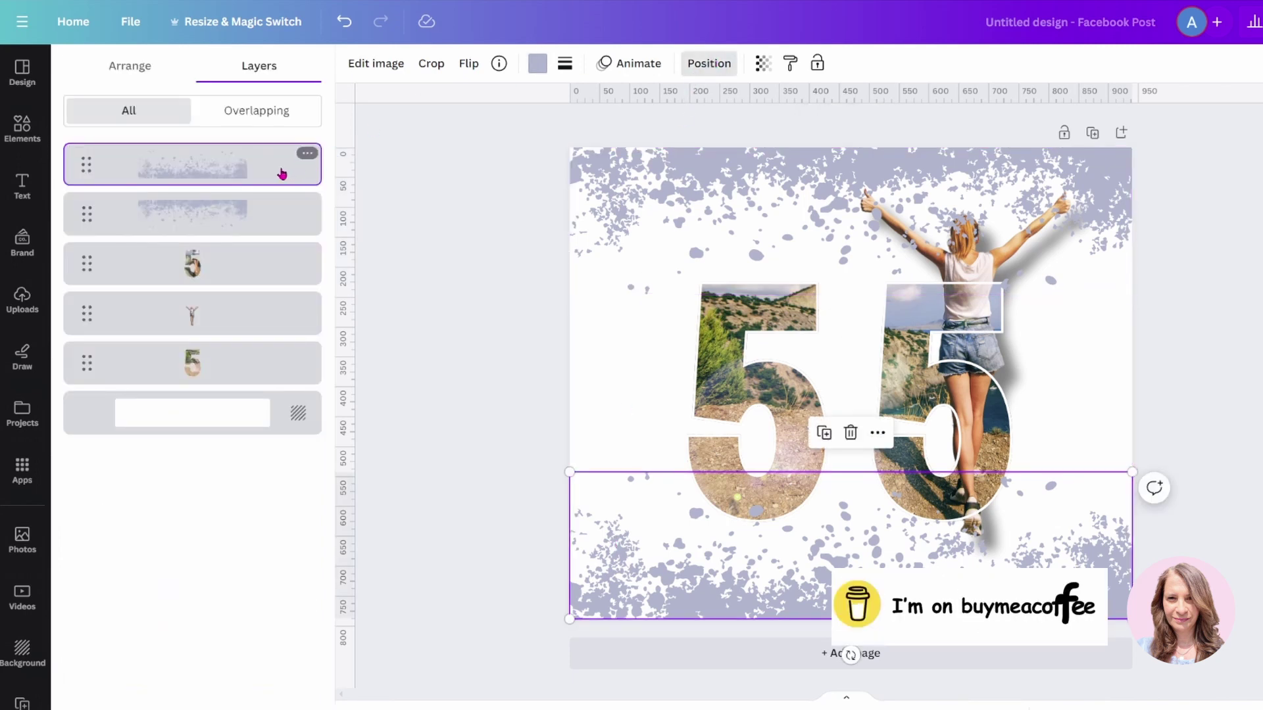
left_click(254, 206, "shift")
left_click_drag(254, 206, 268, 390)
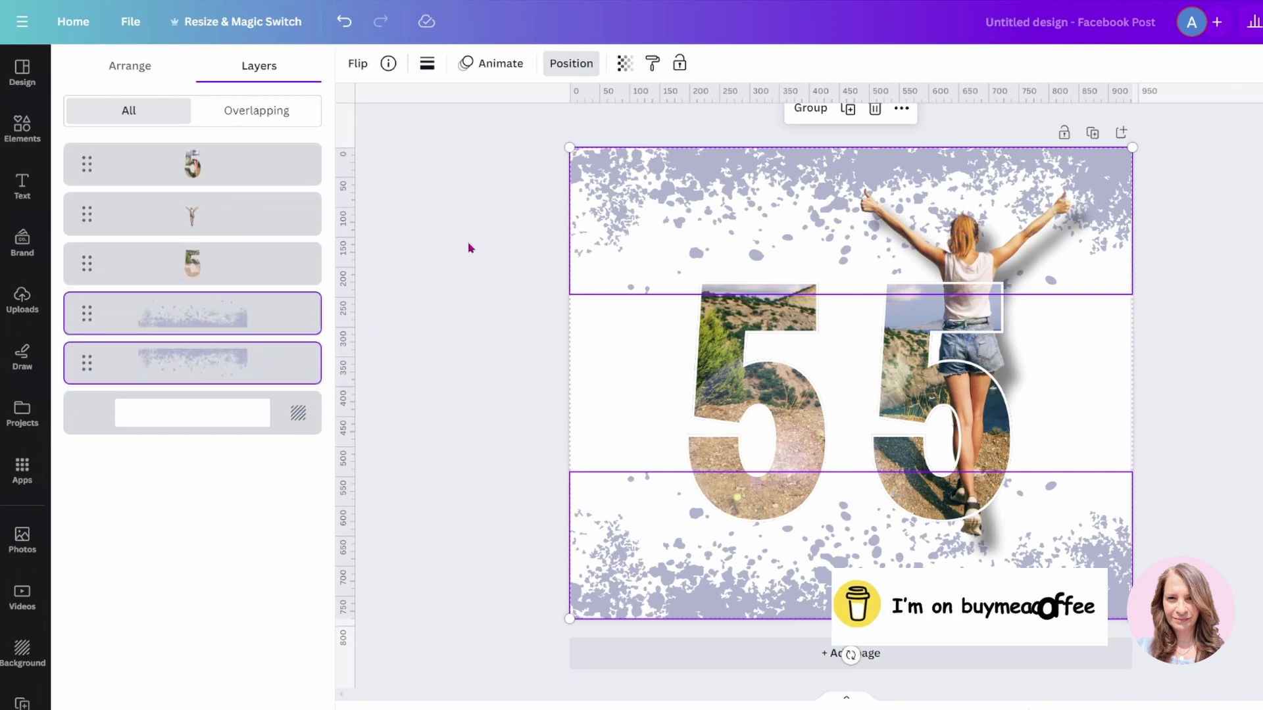
left_click(496, 221)
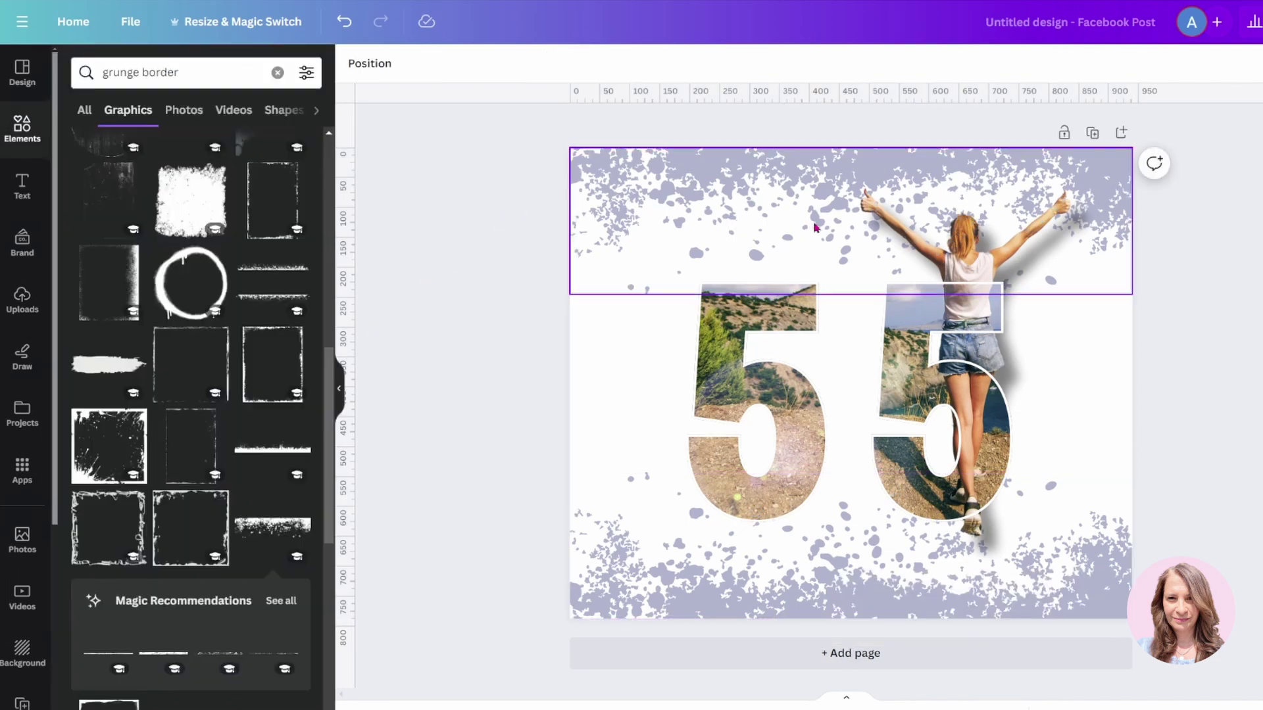
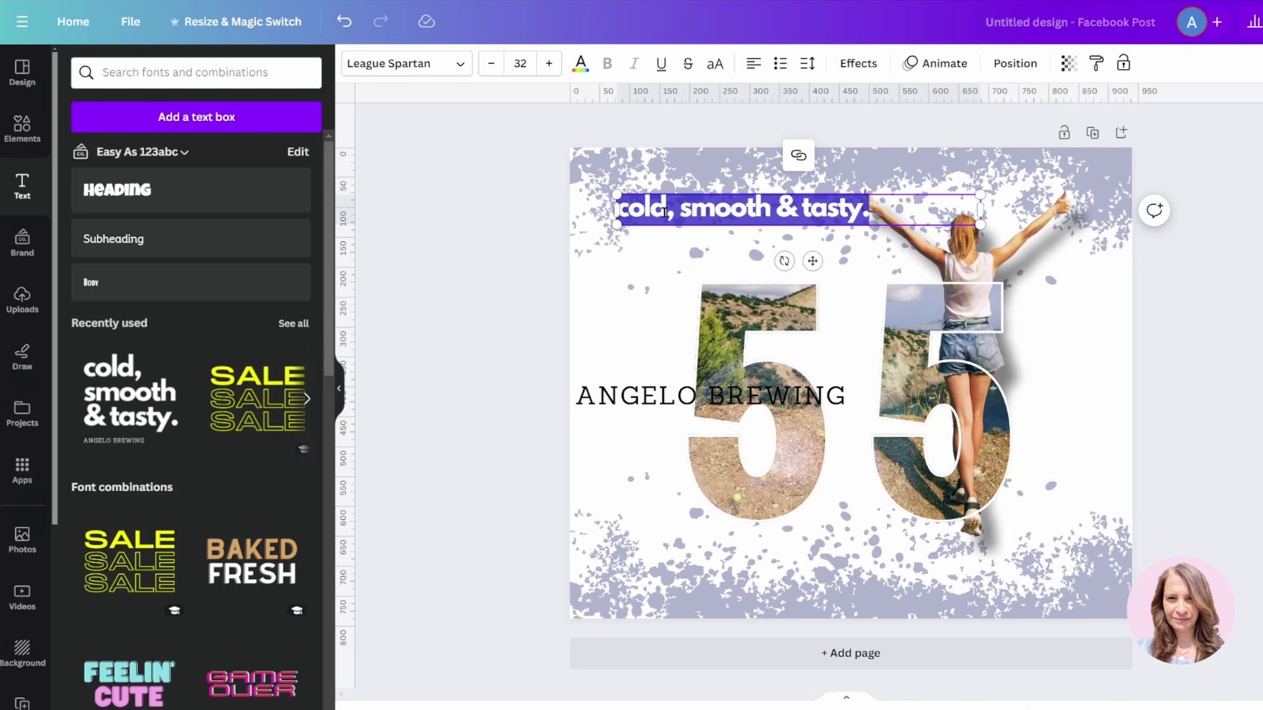
Replace the "cold, smooth & tasty." headline with "freedom fifty-five", enlarge it to about size 40.6 and shift it slightly down
type("freedom")
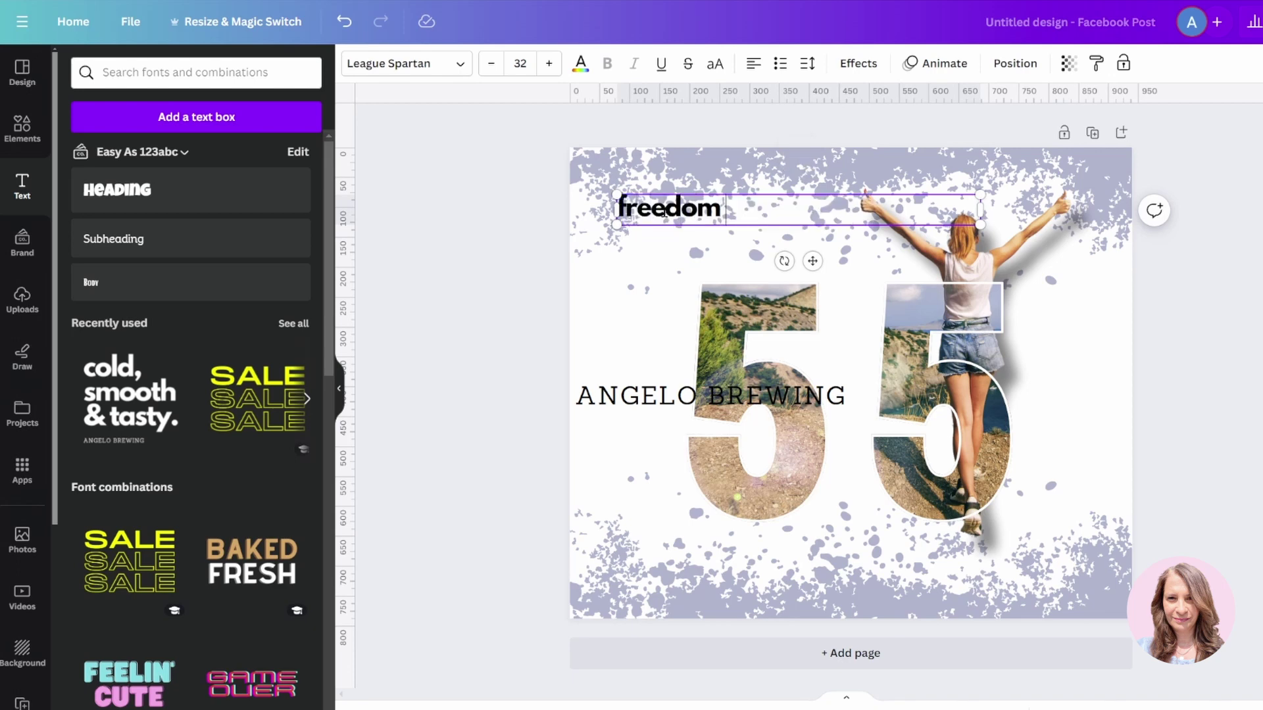
type(" fifty")
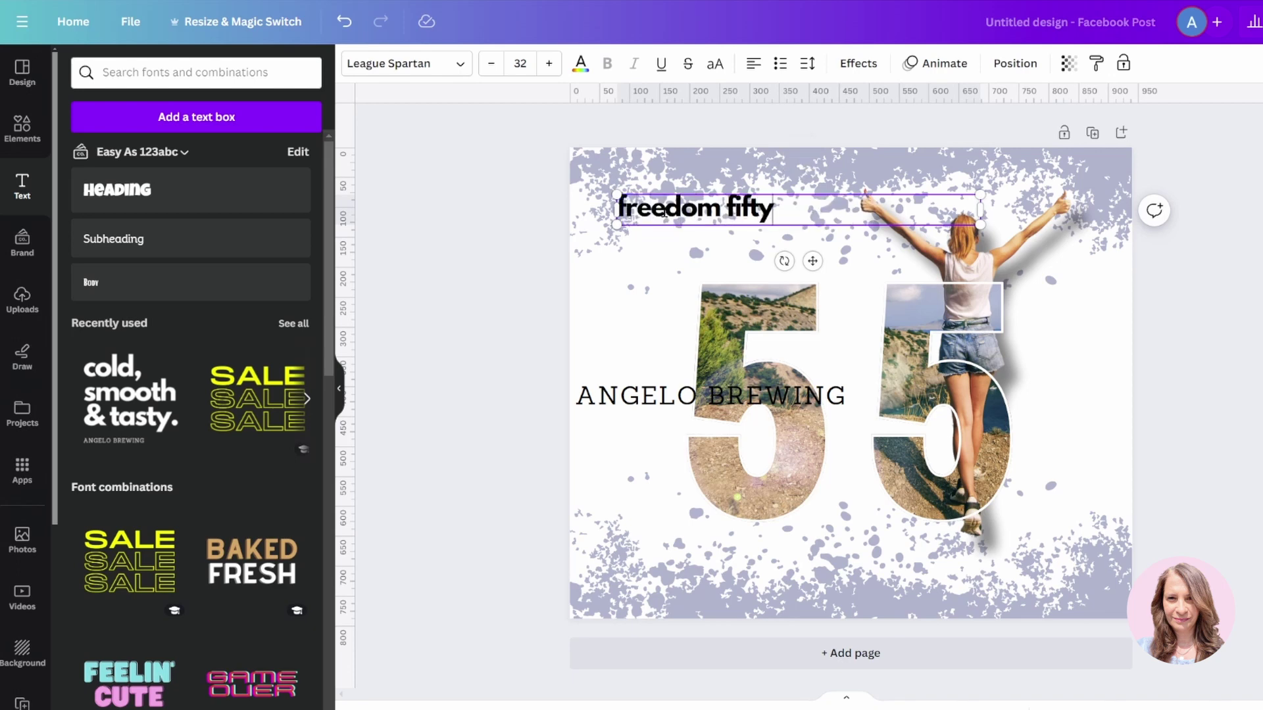
type("-five")
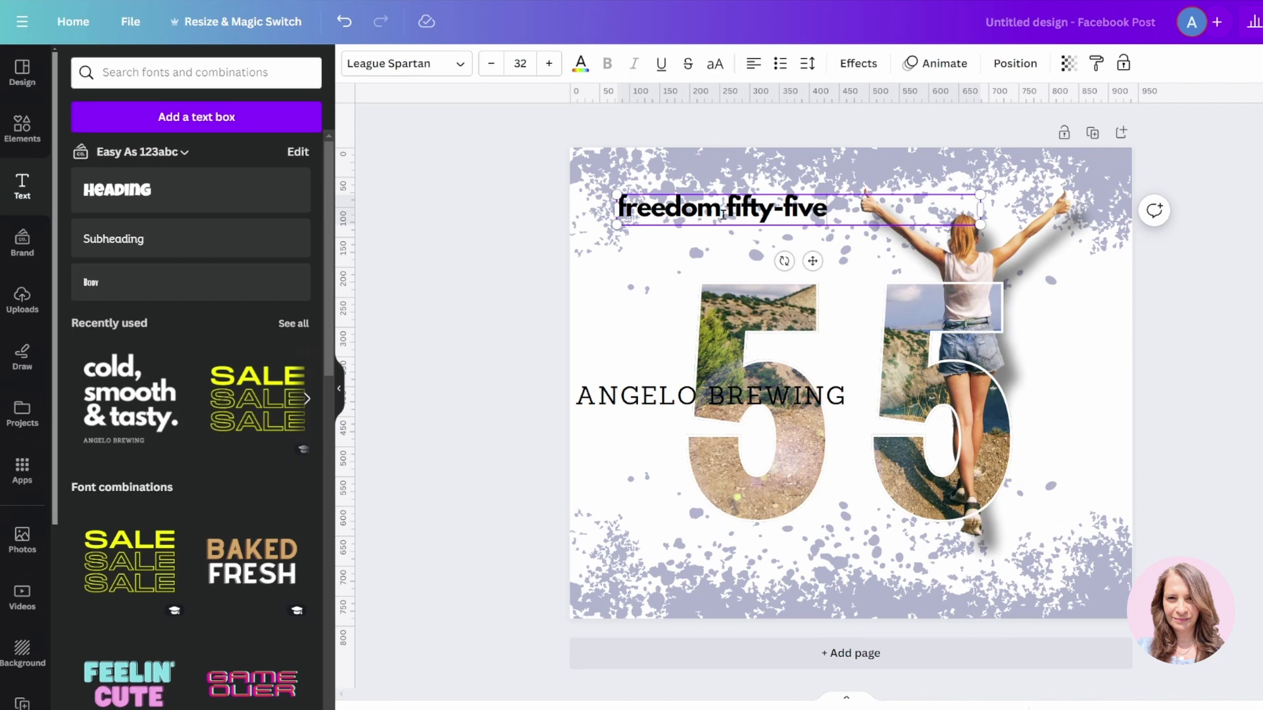
left_click_drag(982, 209, 894, 186)
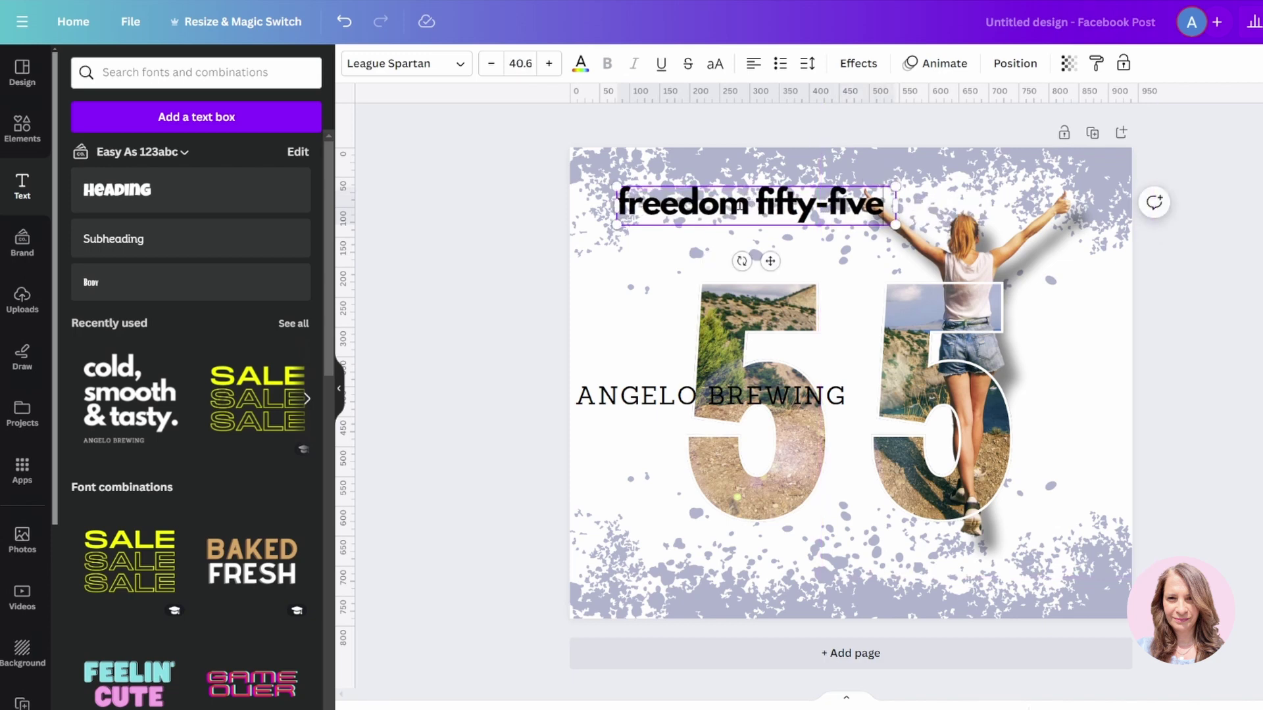
left_click(737, 205)
mouse_move(737, 205)
left_mouse_down()
mouse_move(728, 242)
mouse_move(724, 219)
left_mouse_up()
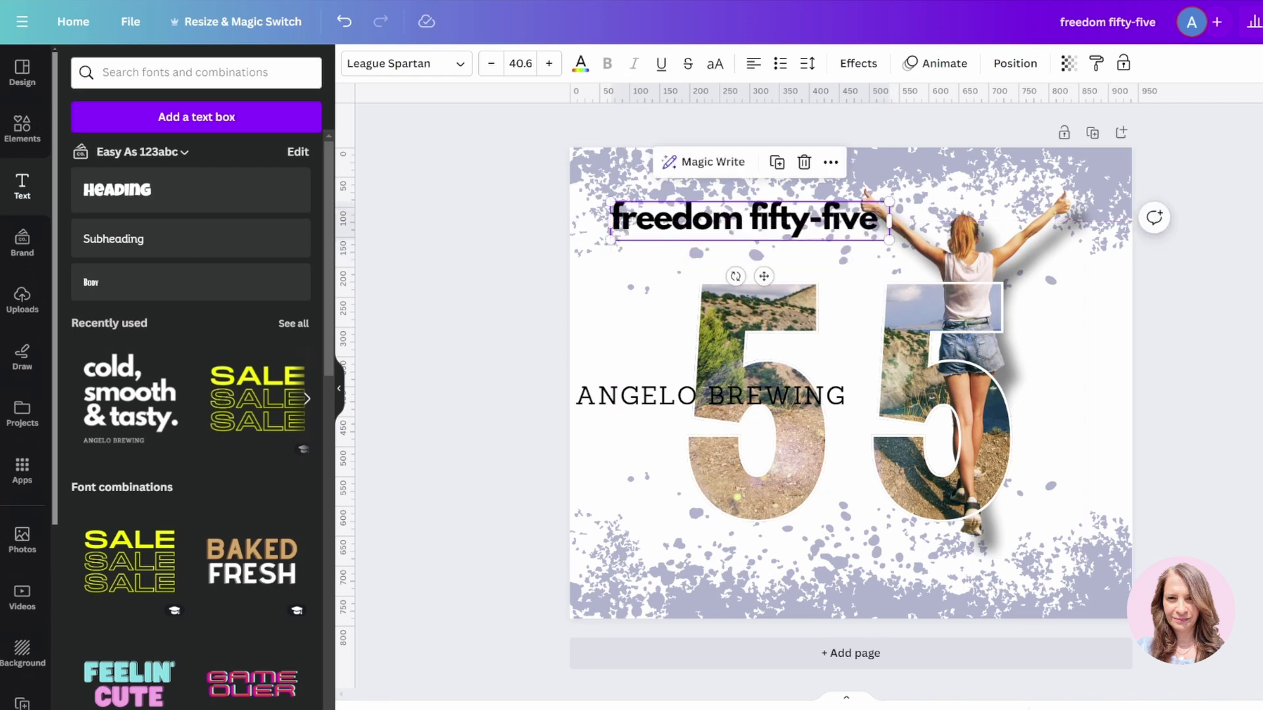
Shorten the headline to "freedom", set its font size to 42 and widen its text box to fit one line
left_click(766, 219)
left_click_drag(749, 219, 603, 232)
key("BackSpace")
left_click(521, 63)
left_click(550, 482)
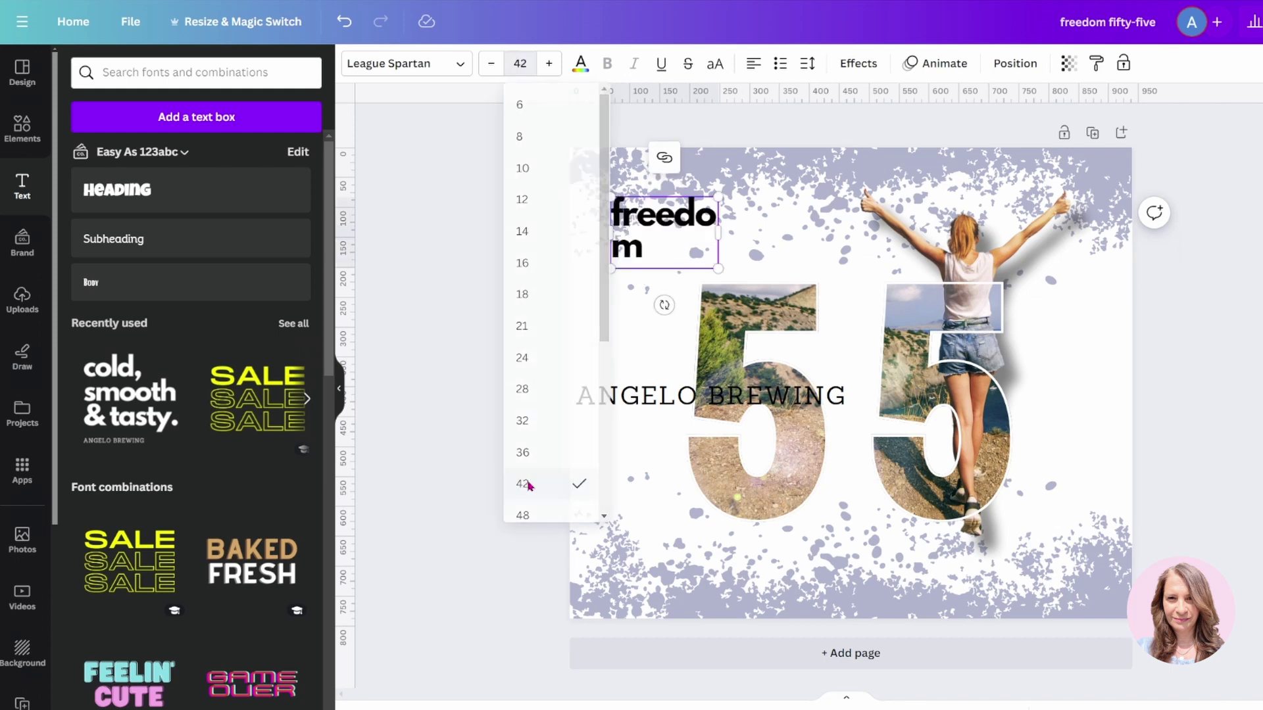
left_click_drag(717, 235, 815, 234)
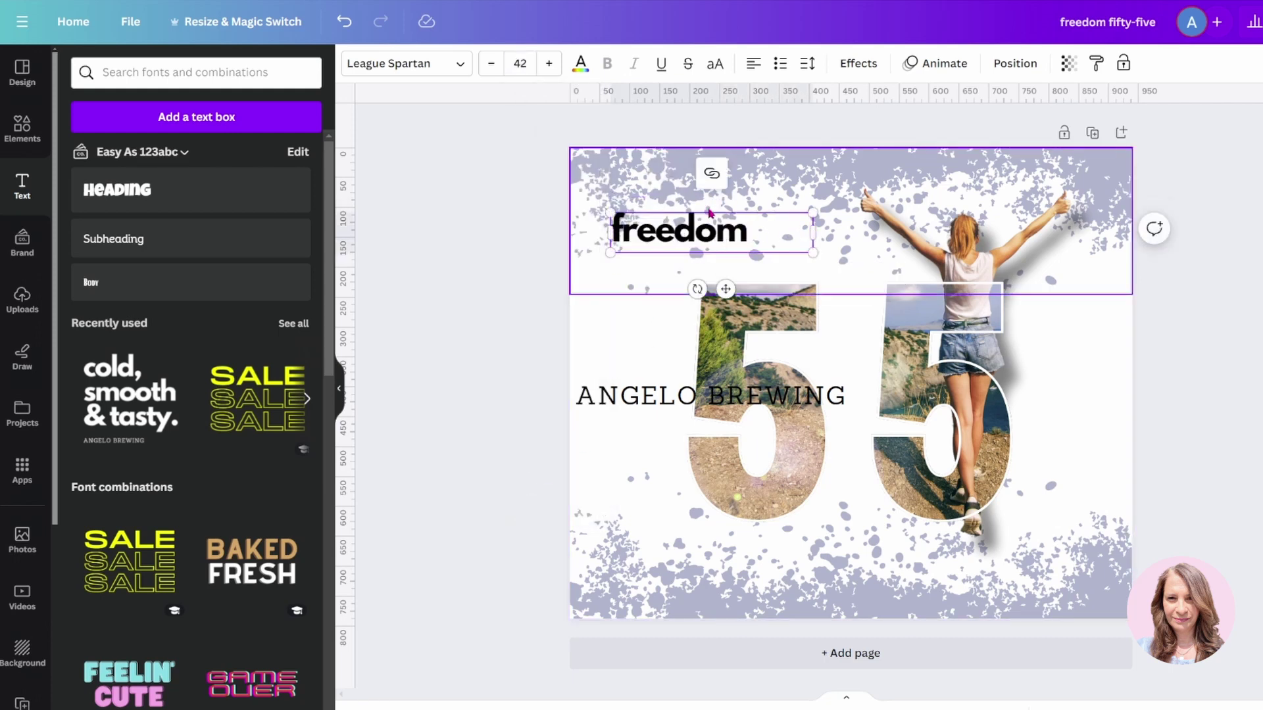
Place the "freedom" headline above the first 5, set its font size to 67 and widen its box to fit one line
left_click_drag(726, 289, 780, 263)
left_click(532, 69)
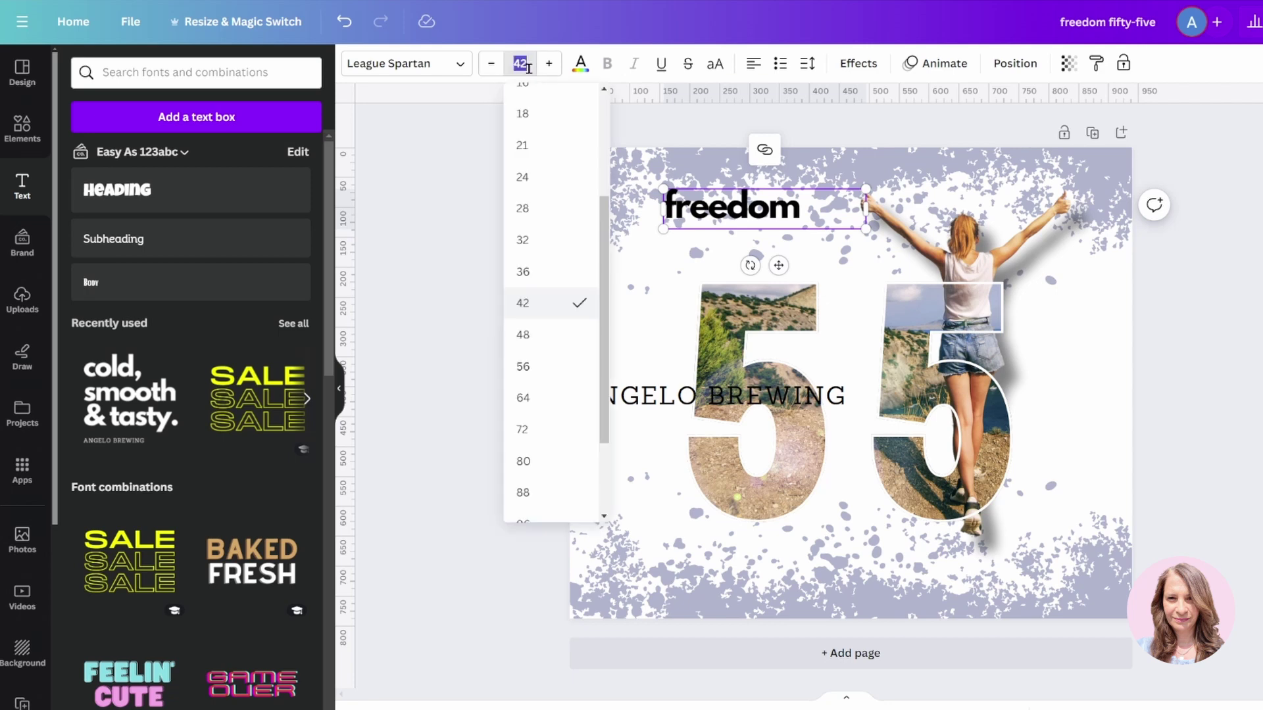
left_click(538, 462)
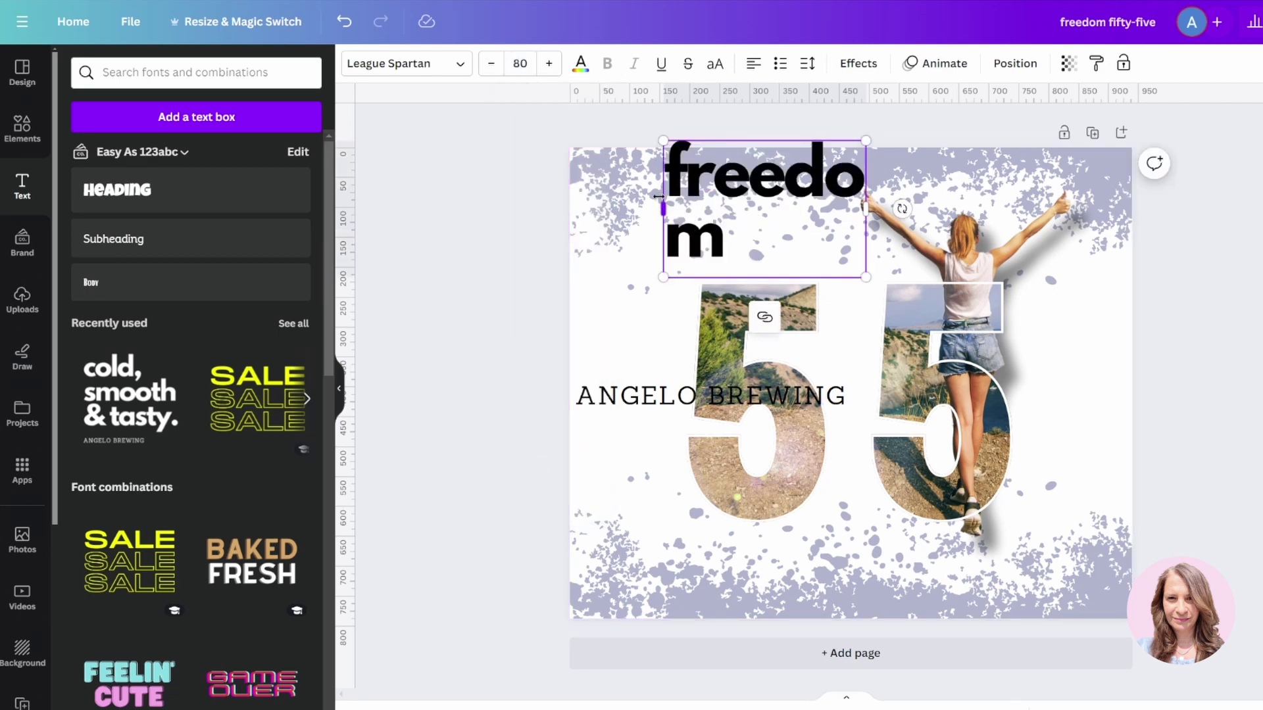
left_click(494, 70)
double_click(491, 64)
triple_click(491, 64)
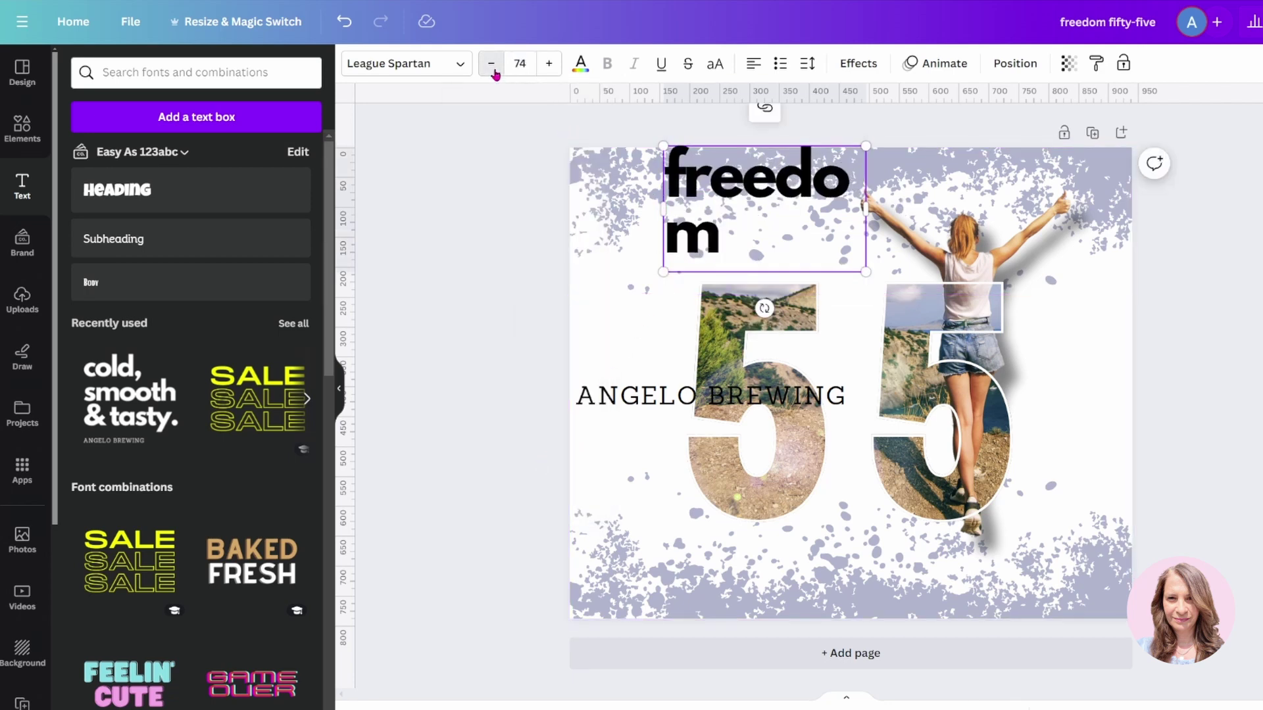
double_click(491, 64)
double_click(492, 64)
triple_click(492, 63)
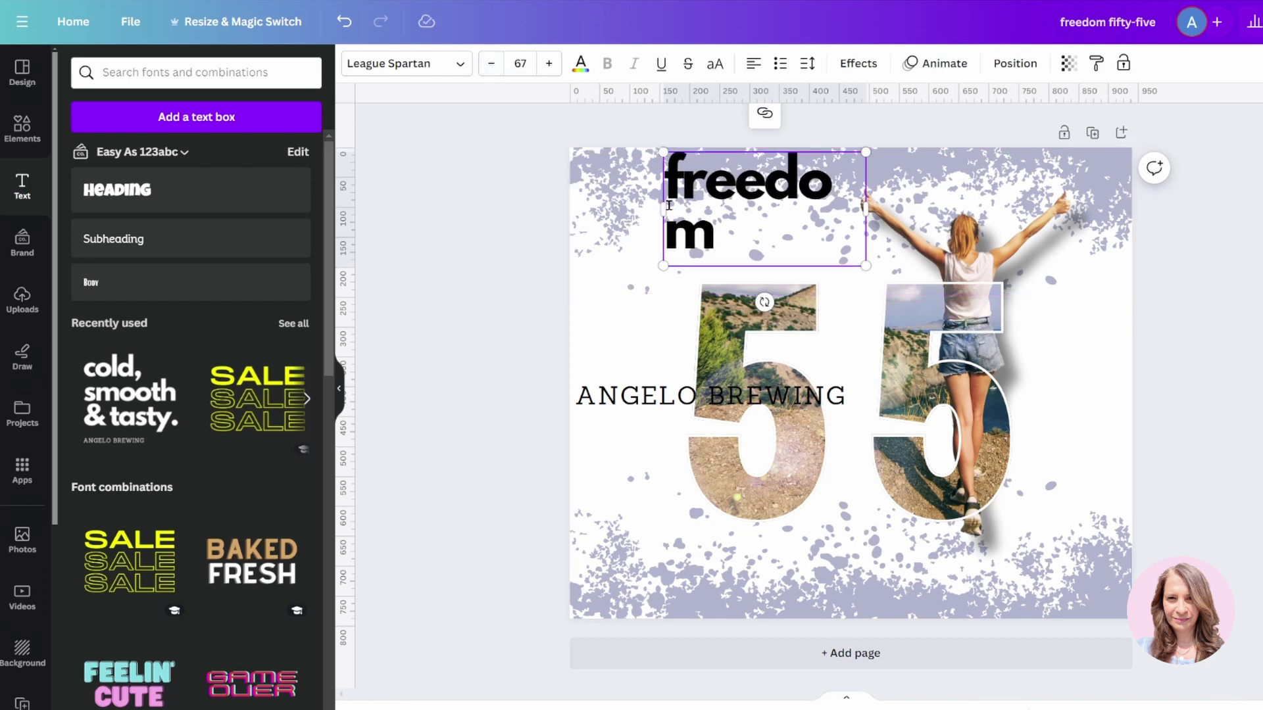
left_click_drag(664, 212, 635, 209)
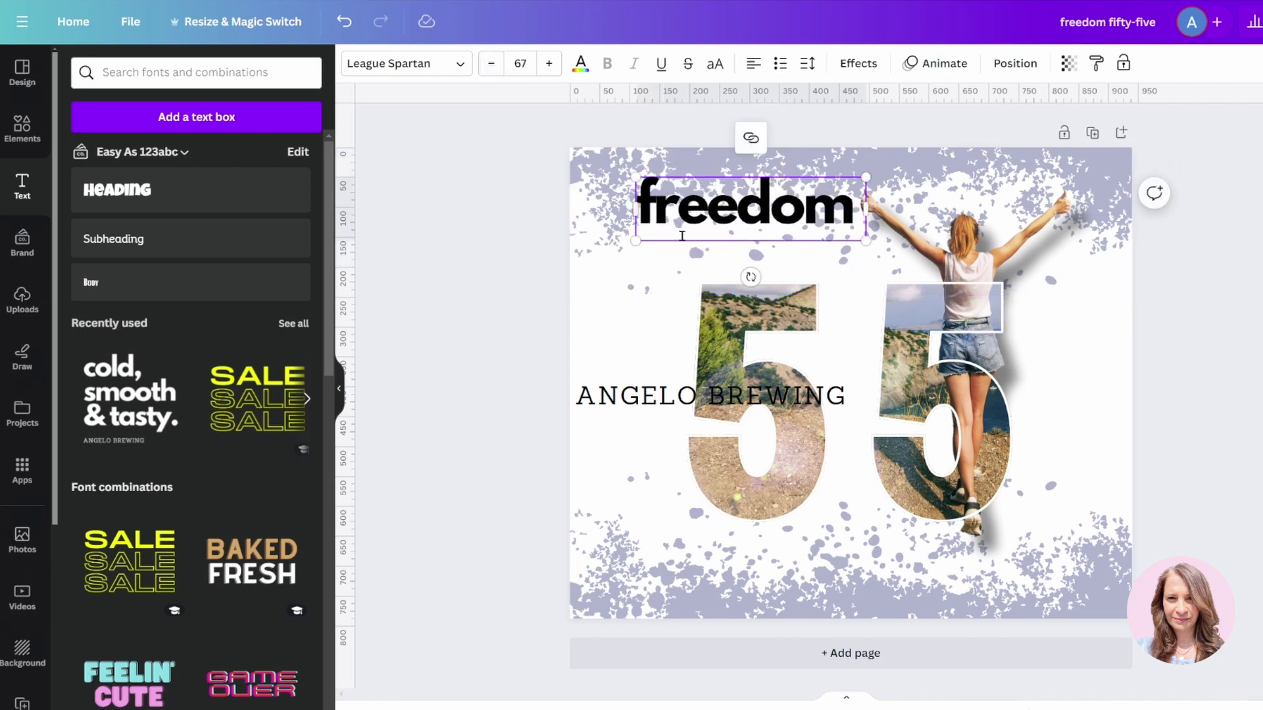
Move the "ANGELO BREWING" text directly below the headline, change it to "FIFTY-FIVE" and narrow its box to fit
left_click(647, 405)
left_click_drag(648, 404, 707, 254)
double_click(711, 246)
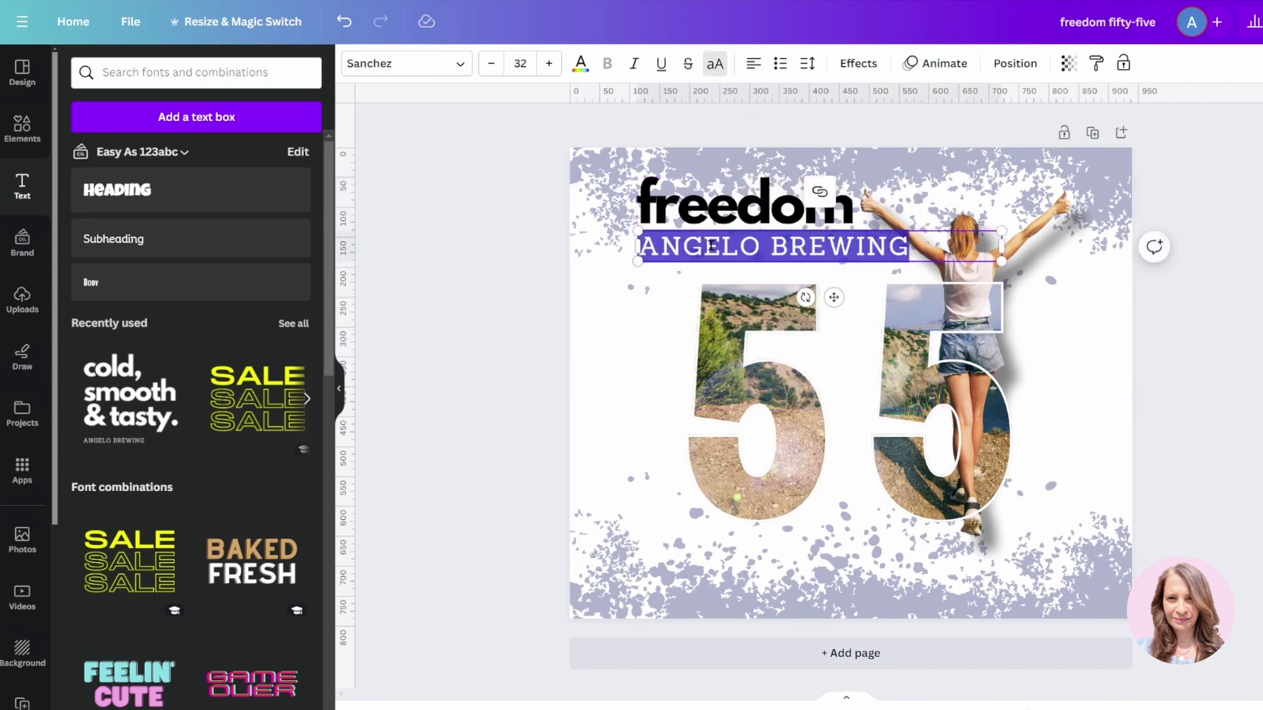
type("FIFT")
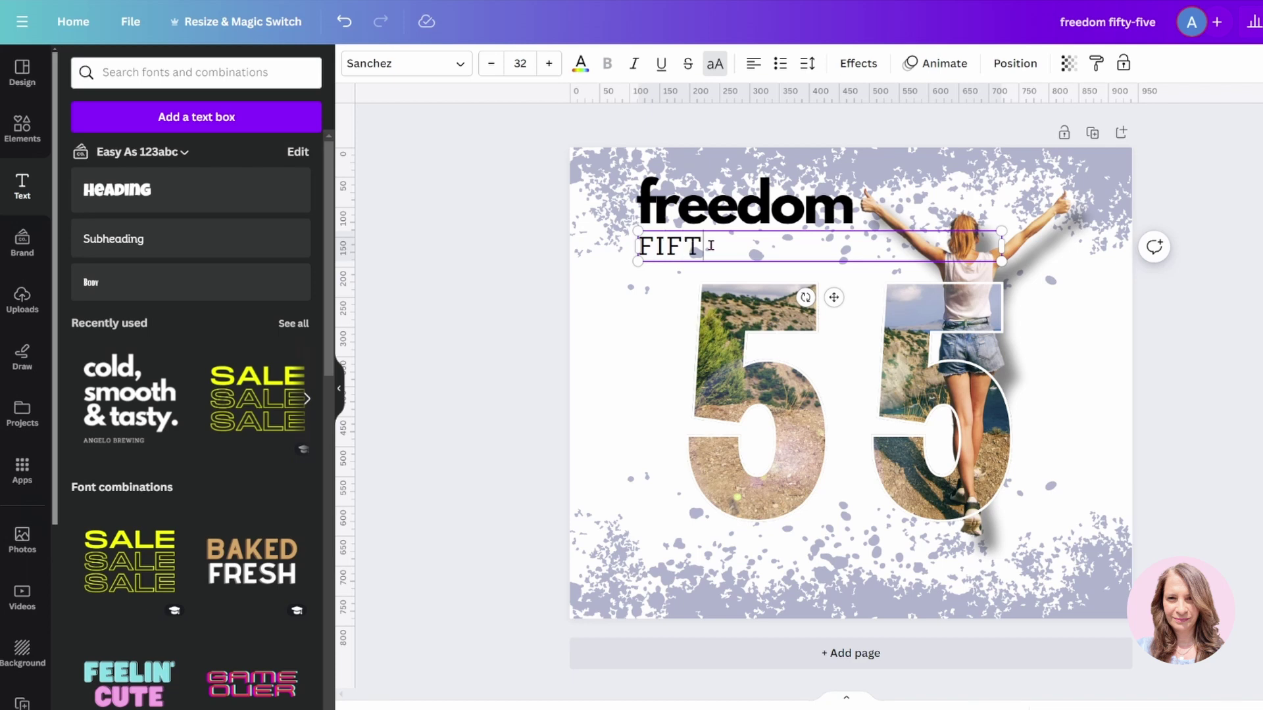
type("Y-FIVE")
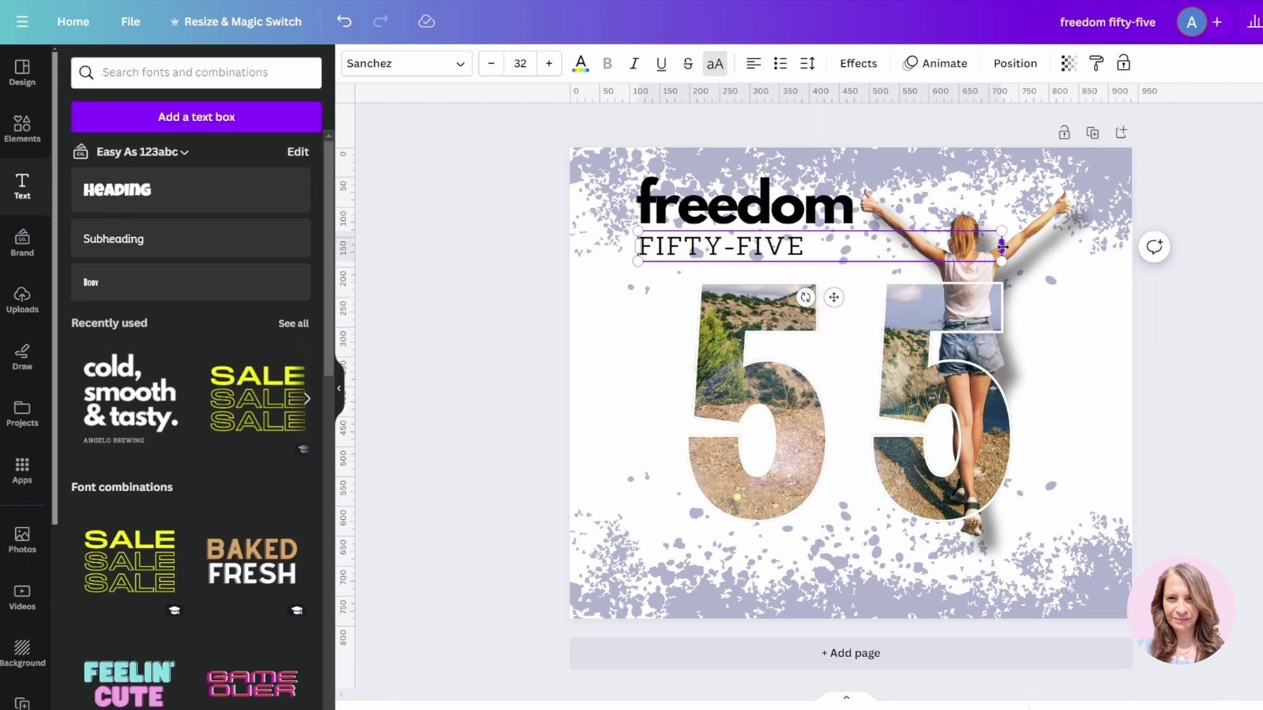
left_click_drag(1001, 246, 820, 245)
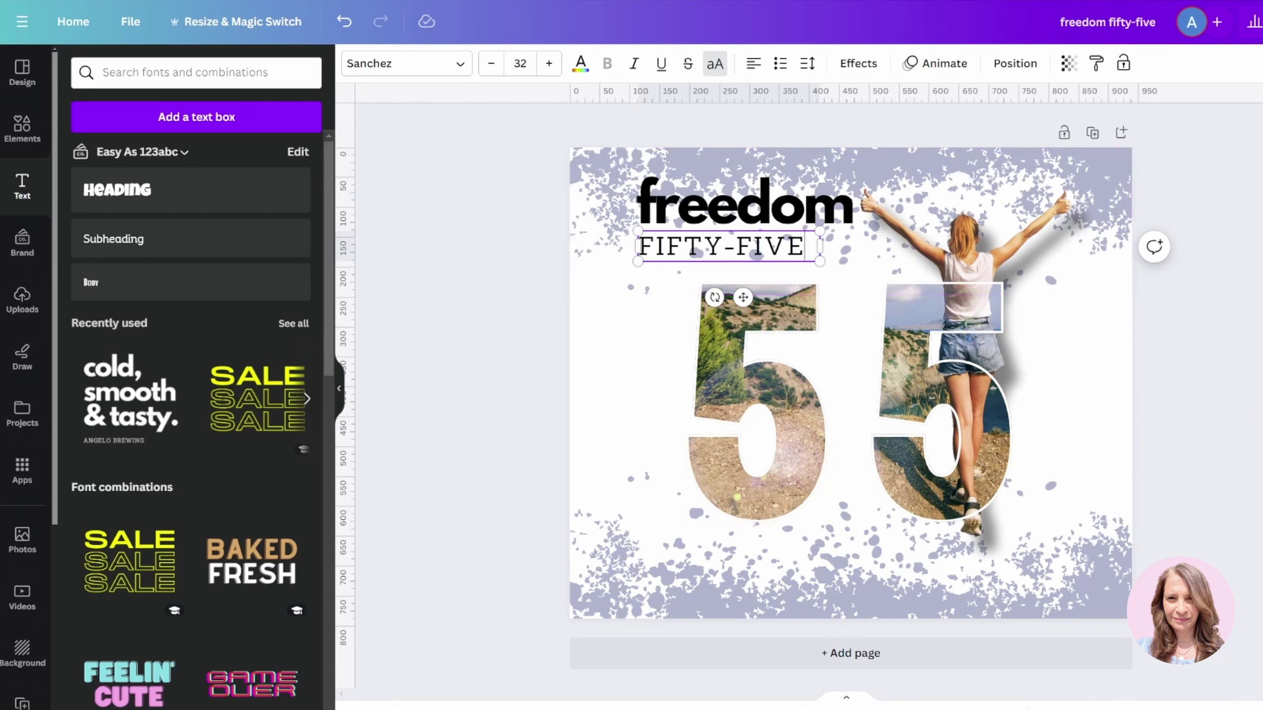
left_click(596, 314)
left_click(732, 334)
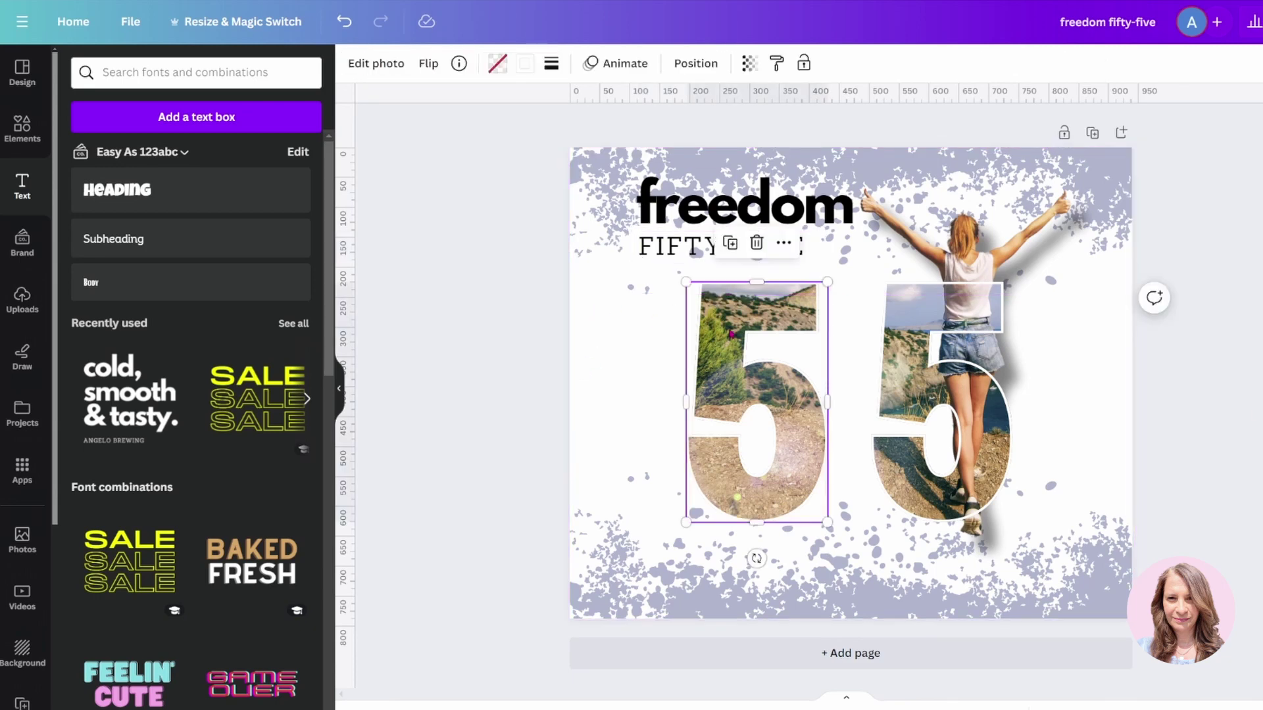
left_click(621, 318)
left_click_drag(601, 288, 813, 327)
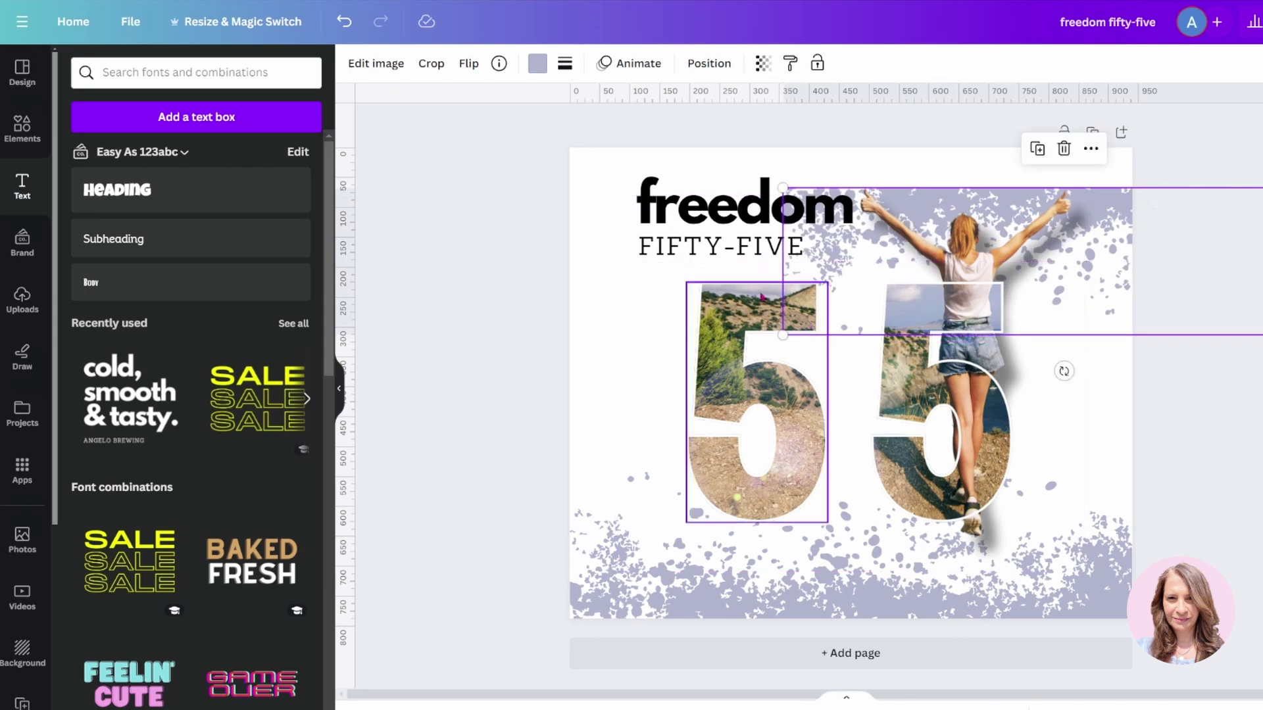
left_click(344, 21)
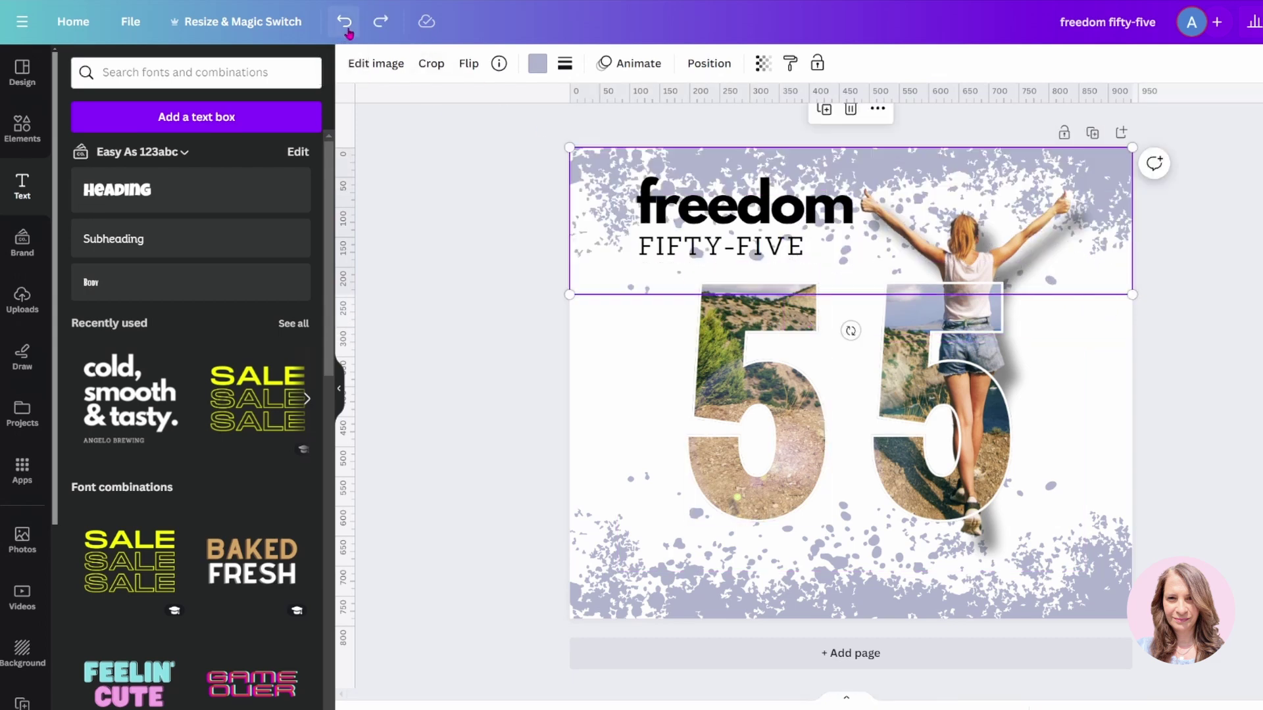
Group the two photo-filled 5s and the woman cutout into one object
left_click(591, 349)
left_click(697, 336)
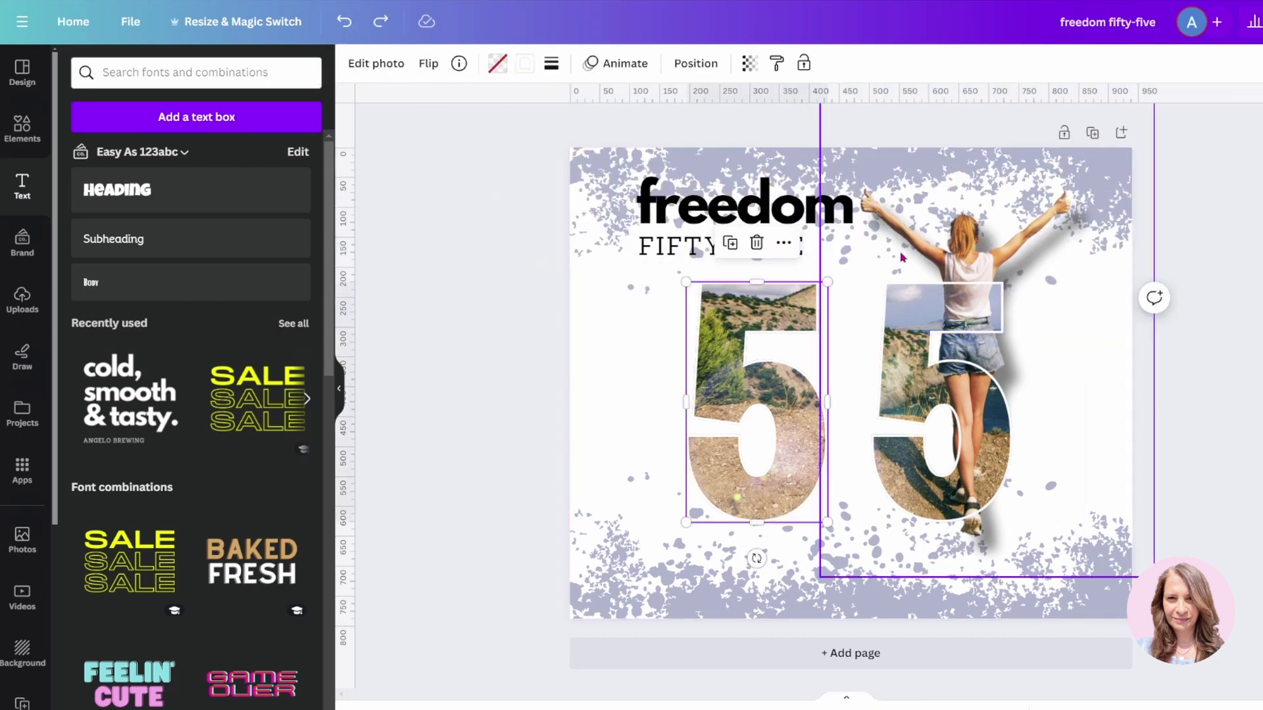
left_click(680, 69)
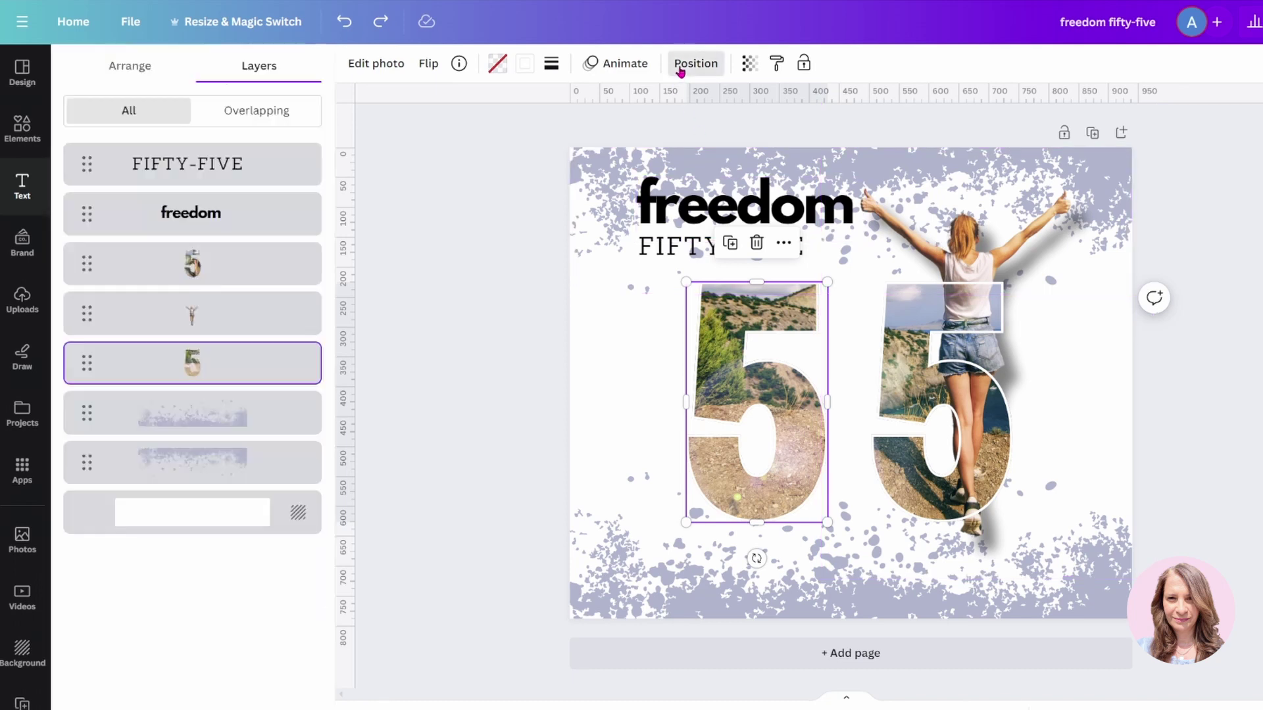
left_click(225, 266, "shift")
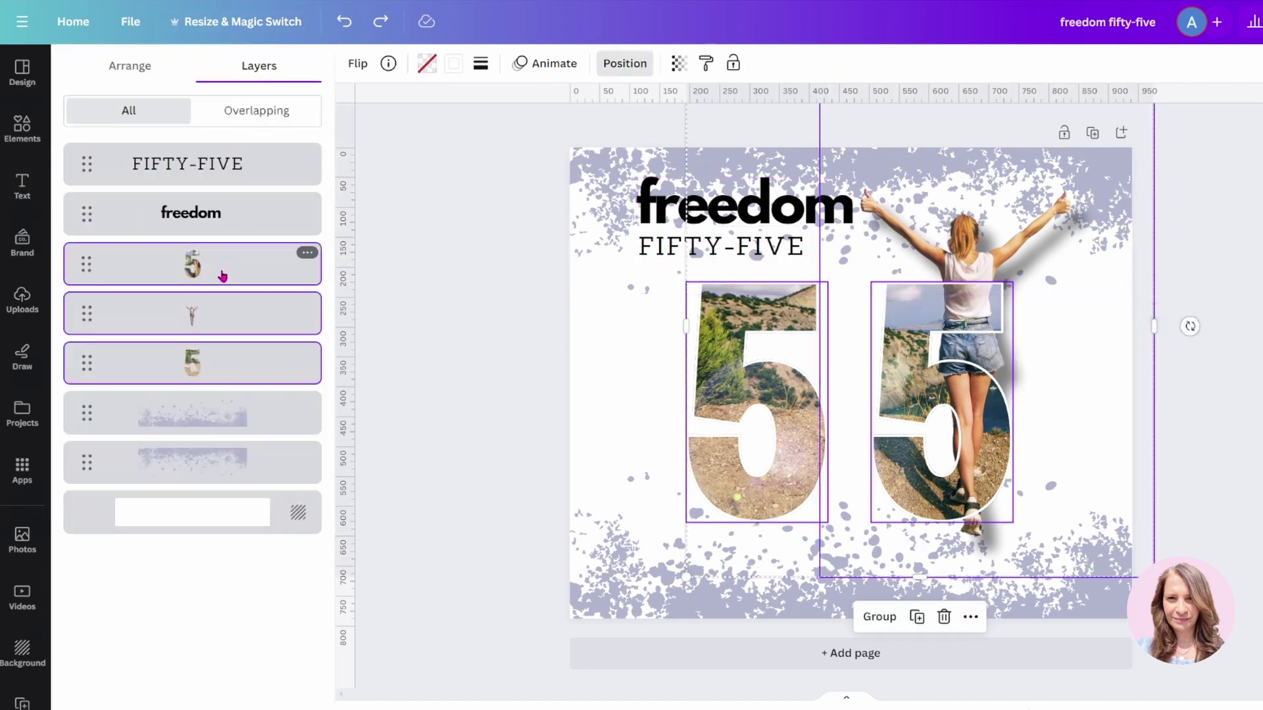
left_click(863, 624)
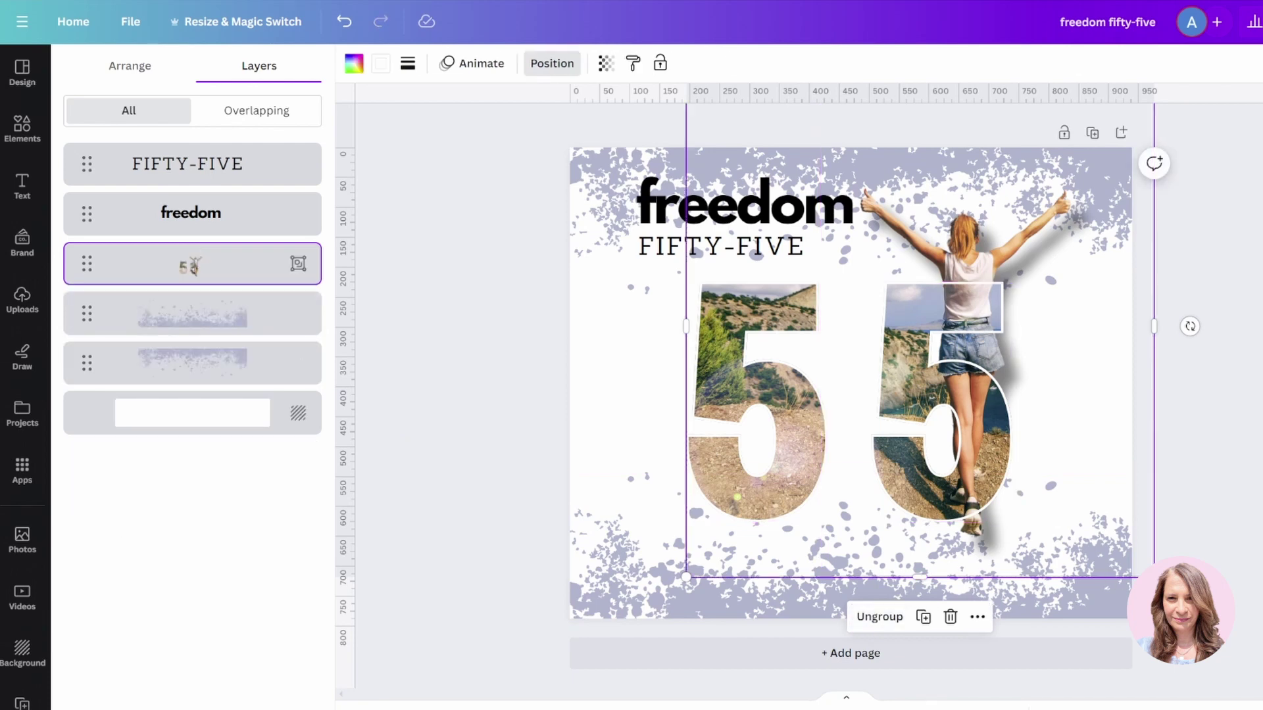
Enlarge the grouped 55 and woman, placing the group just under the heading with the first 5 aligned to the text's left edge
left_click_drag(1154, 577, 1238, 668)
left_click_drag(1099, 437, 1056, 388)
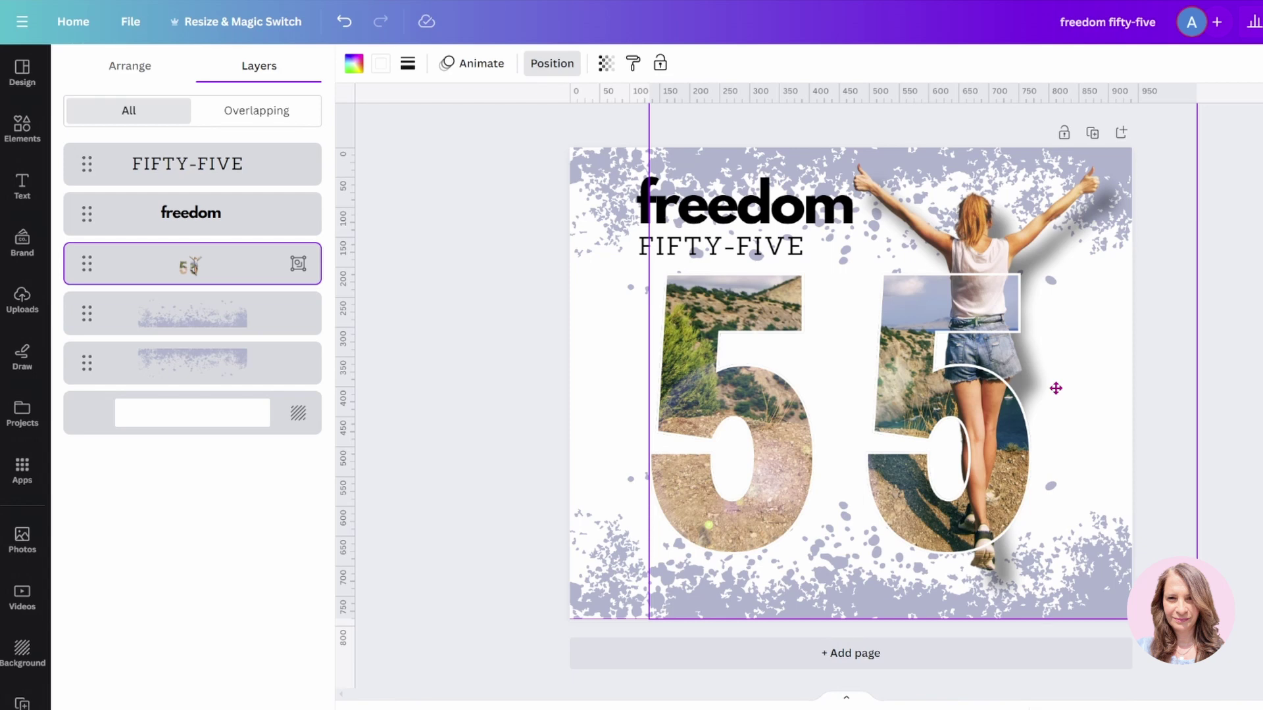
left_click_drag(1055, 388, 1056, 388)
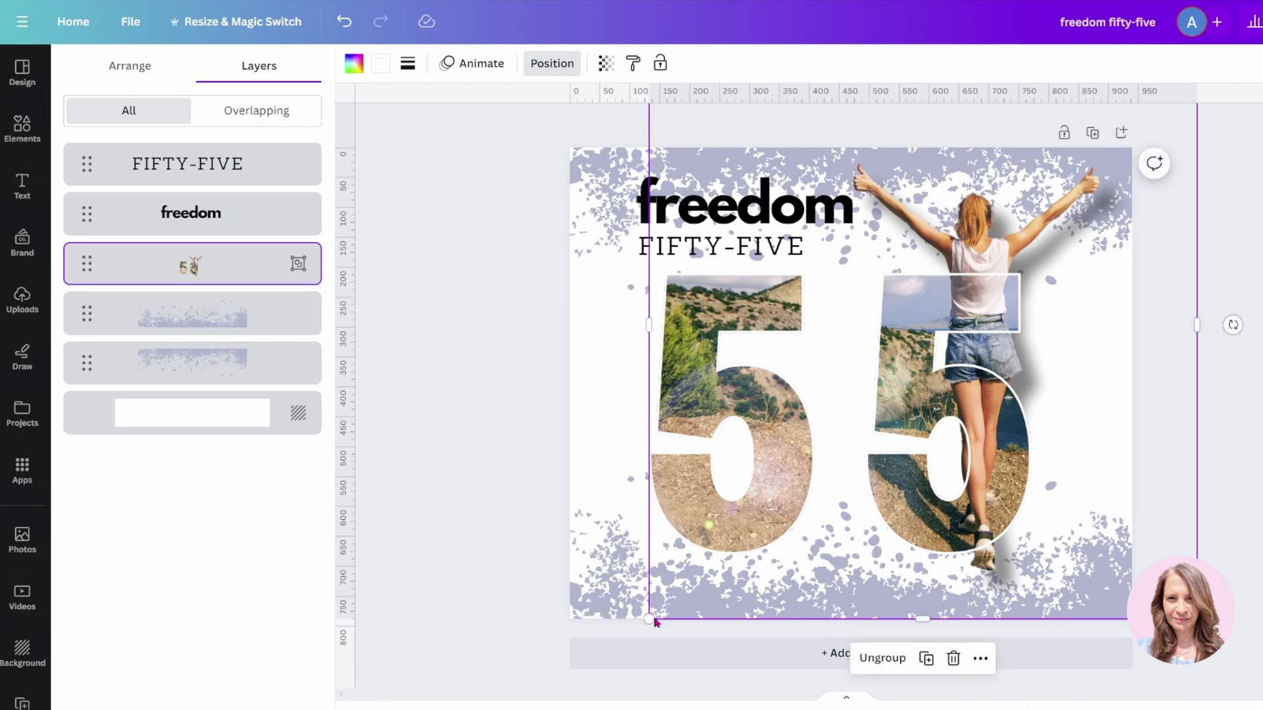
left_click_drag(648, 618, 620, 648)
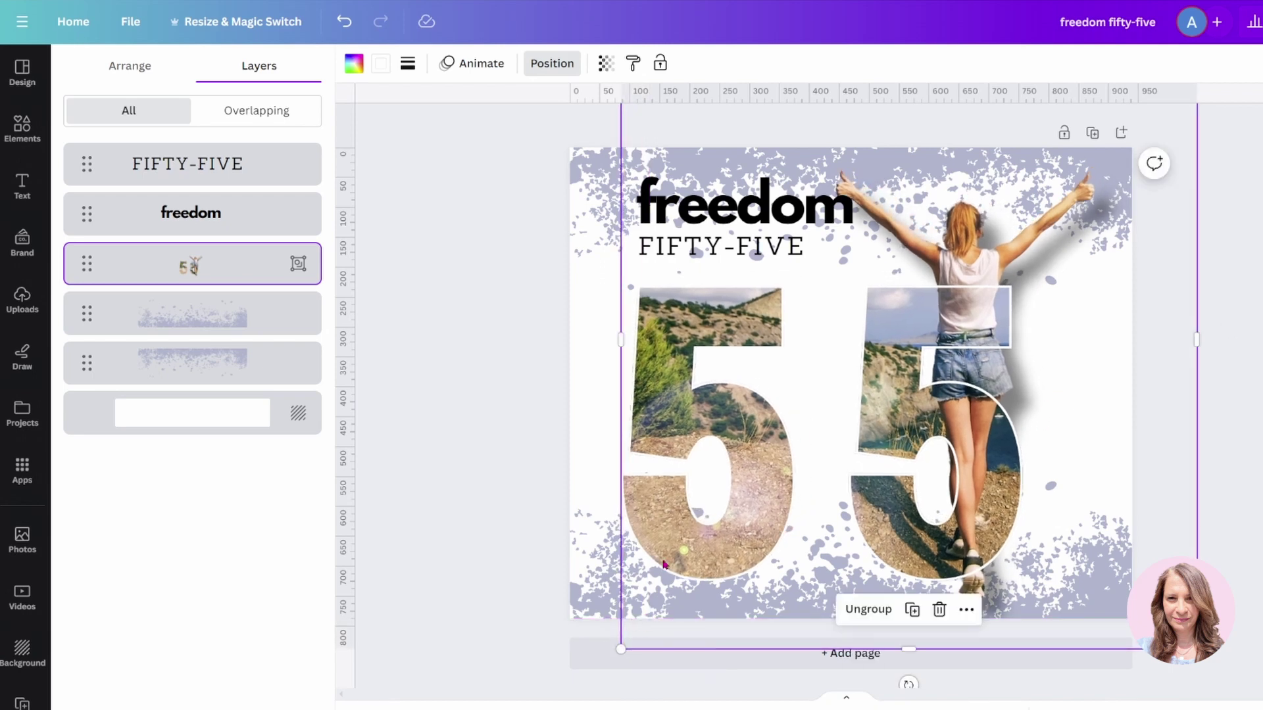
left_click_drag(665, 566, 681, 535)
Narrow the "FIFTY-FIVE" text box to fit its text closely
key("t")
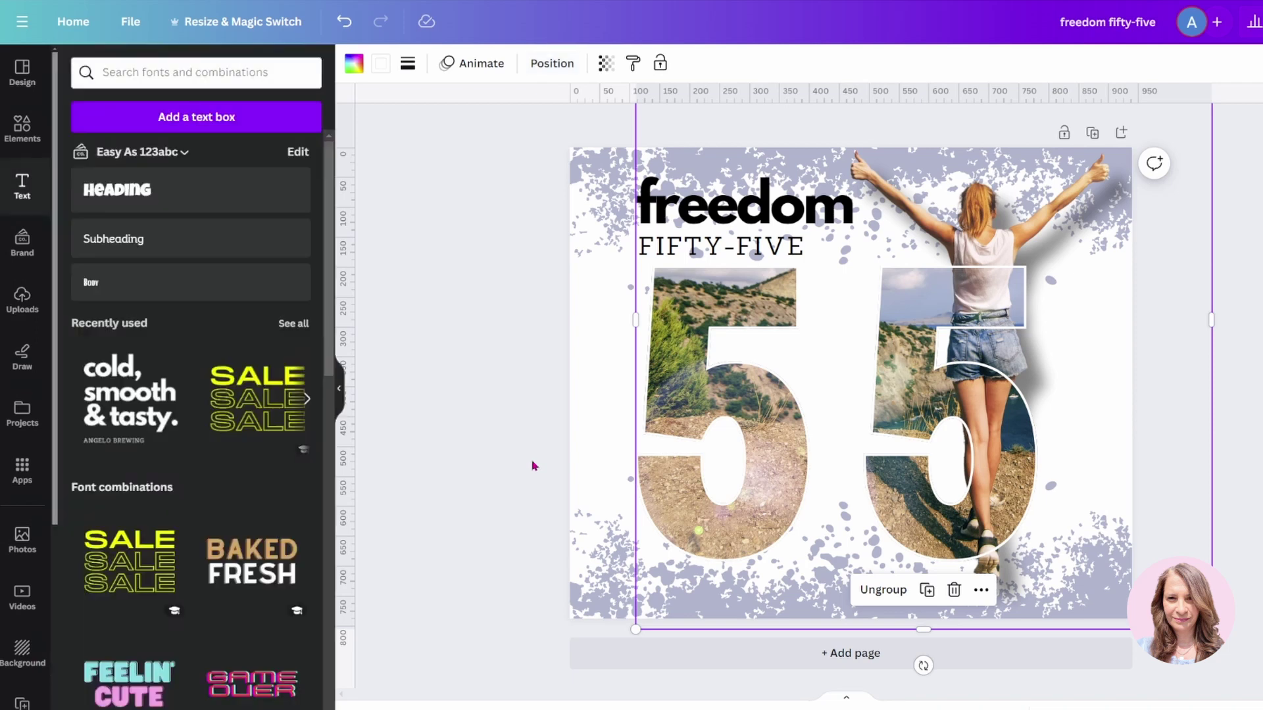
left_click(656, 253)
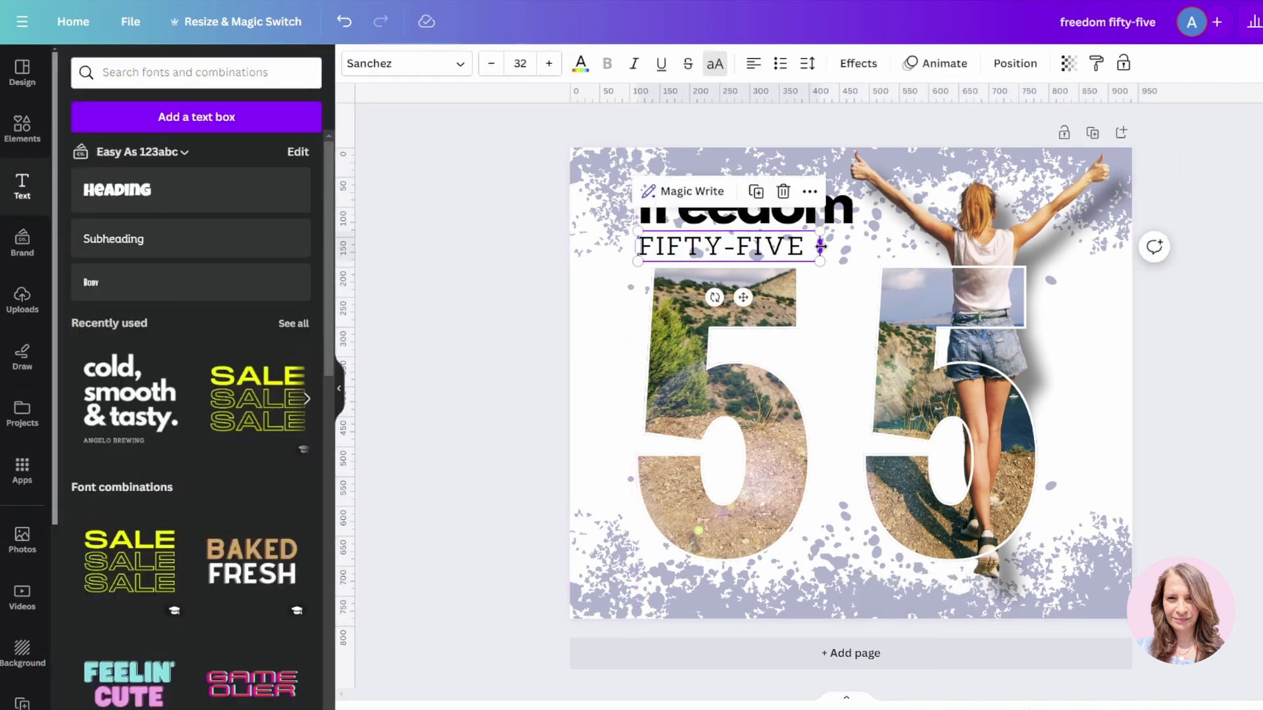
left_click_drag(820, 246, 811, 247)
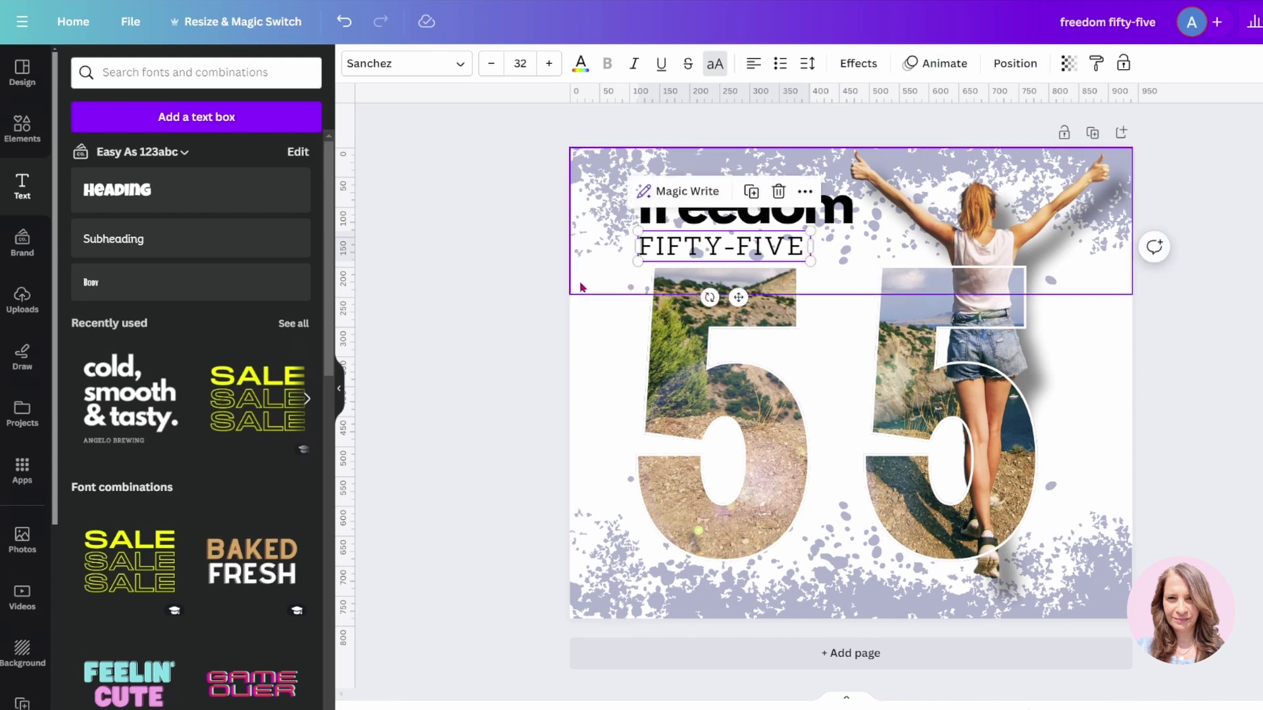
left_click(607, 332)
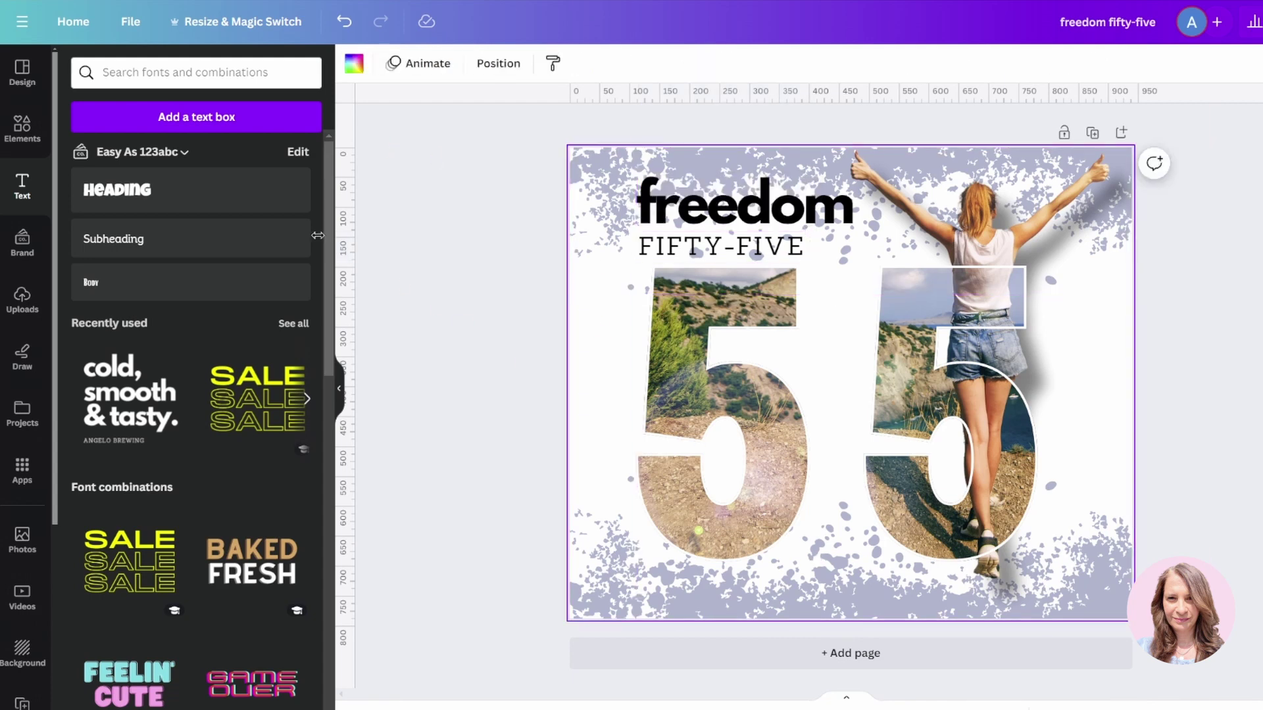
Add a new text box reading "Happy Retirement!"
left_click(161, 118)
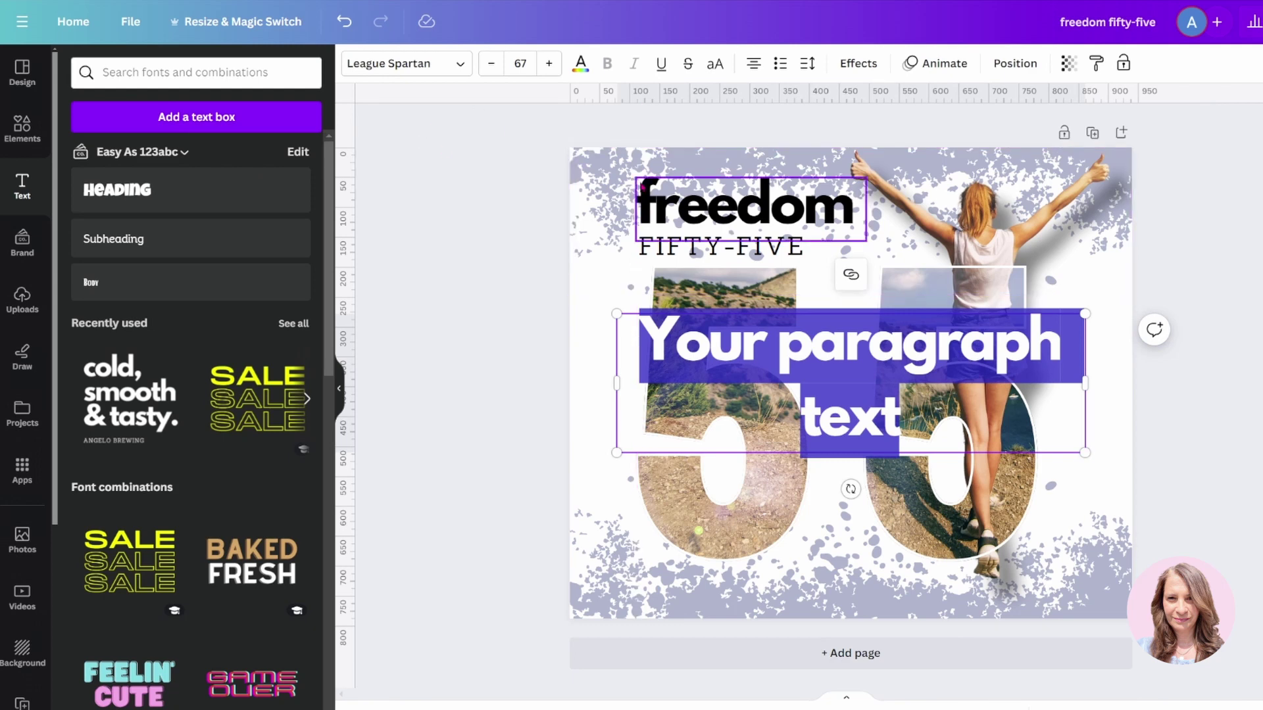
type("Happy Reti")
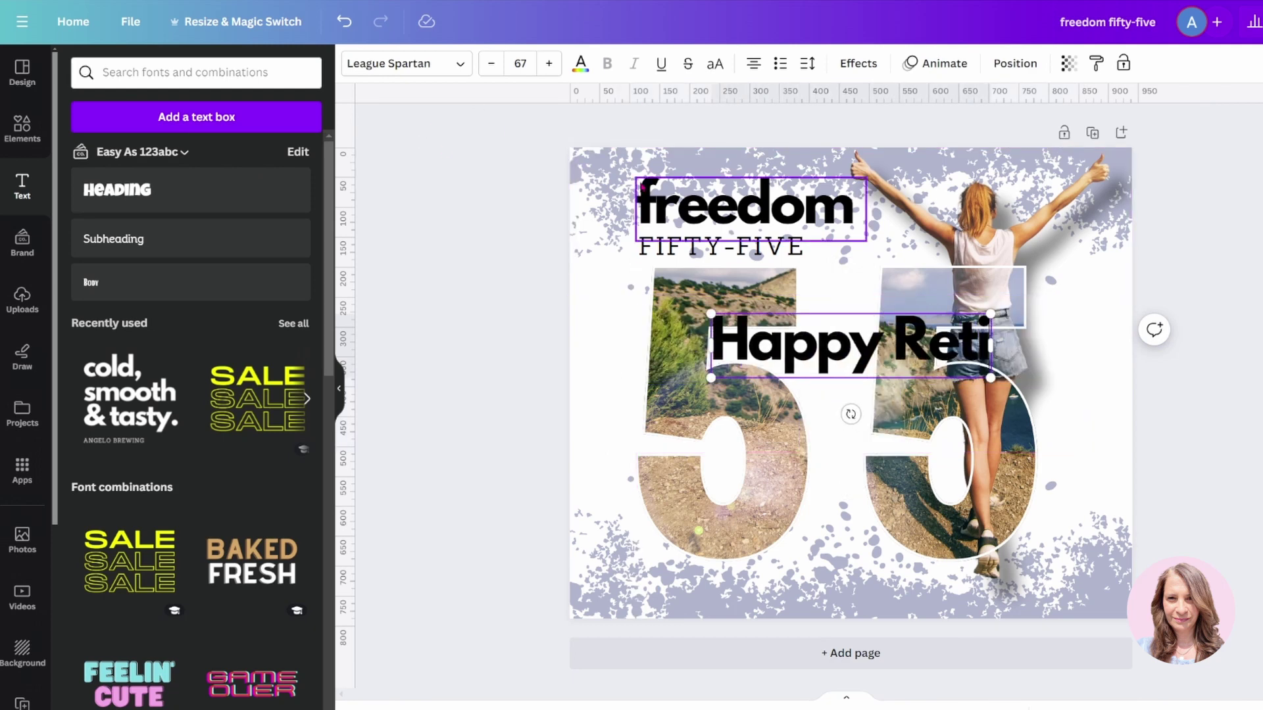
type("rement")
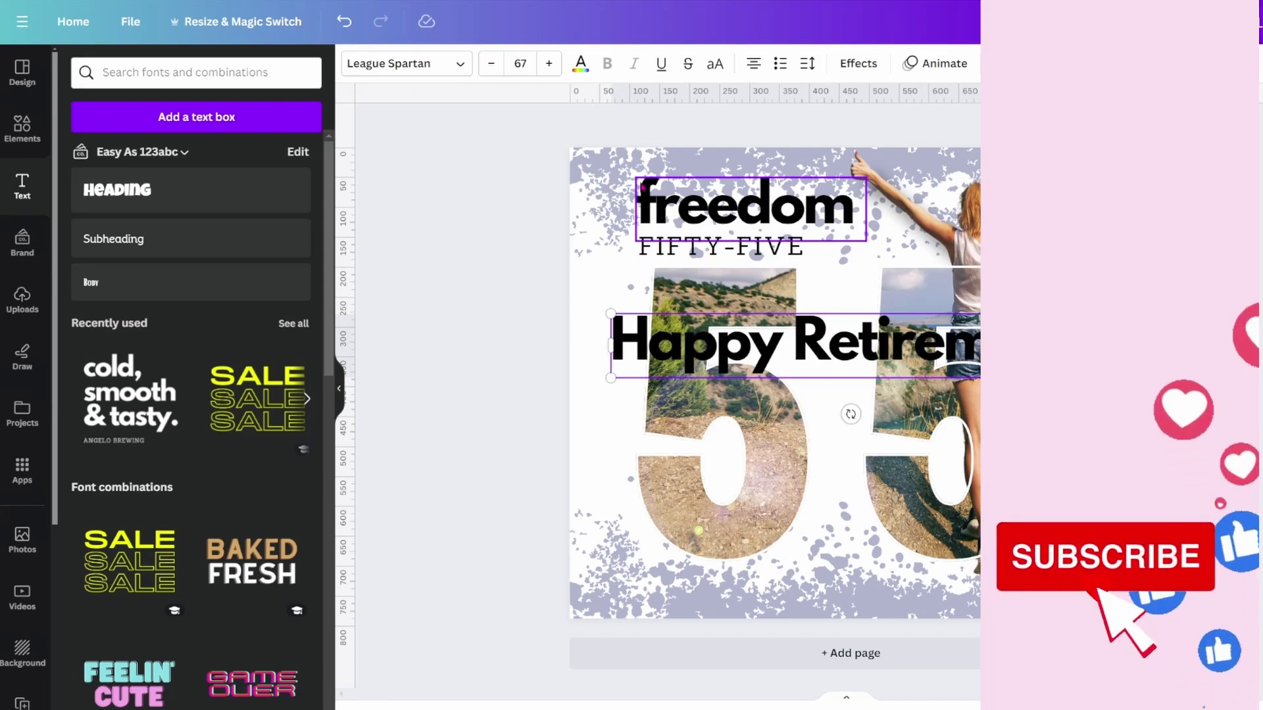
Set the "Happy Retirement!" text in the Buffalo font and move it over the lower part of the second 5
left_click(459, 66)
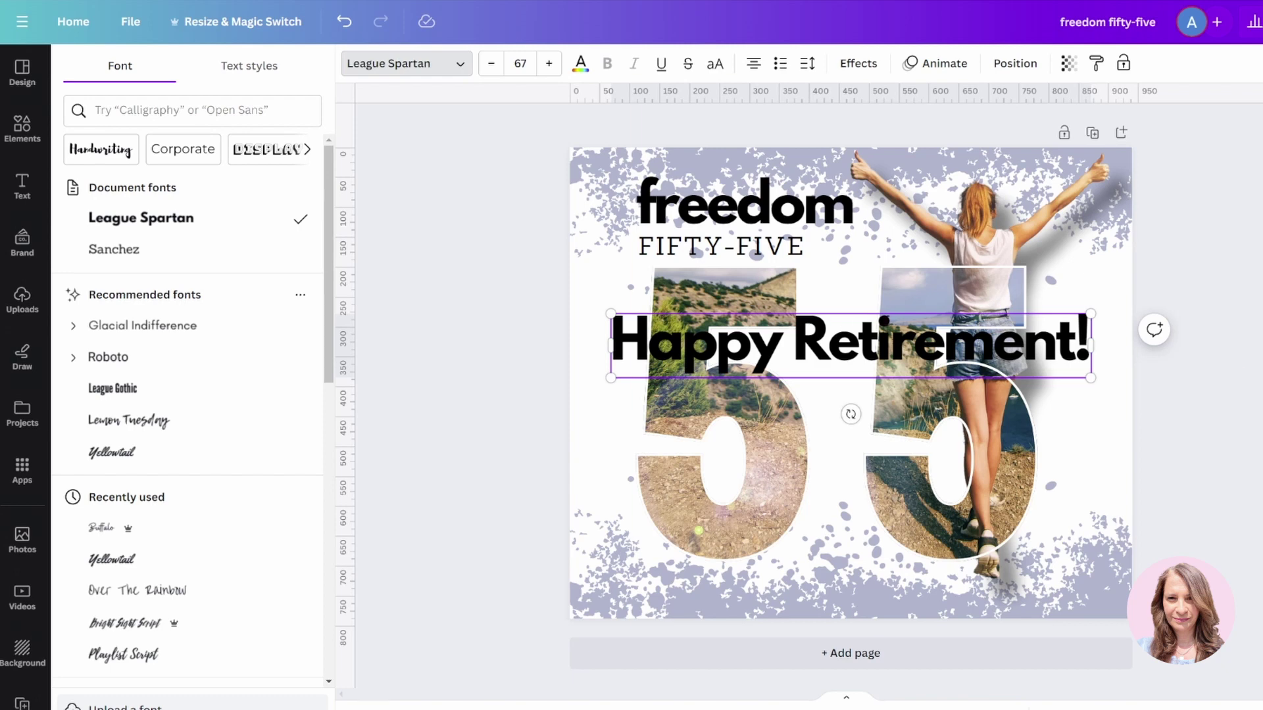
left_click(657, 328)
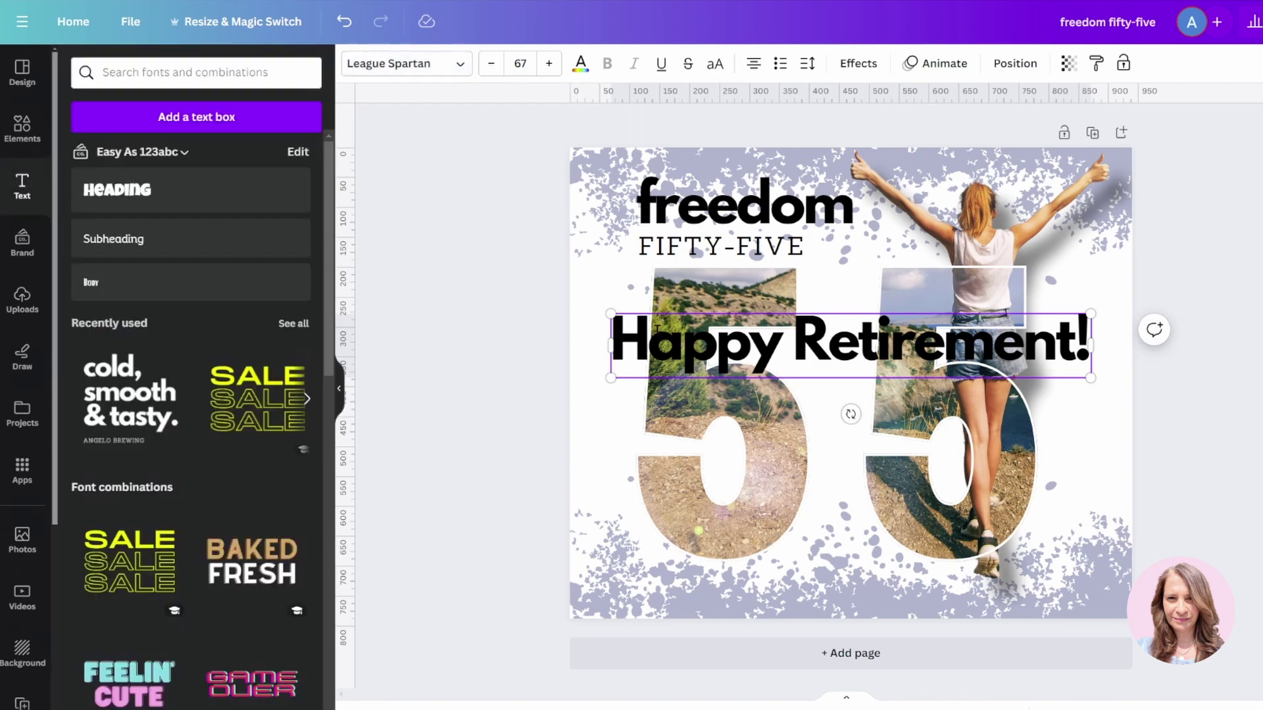
left_click(486, 351)
left_click(619, 326)
left_click(460, 63)
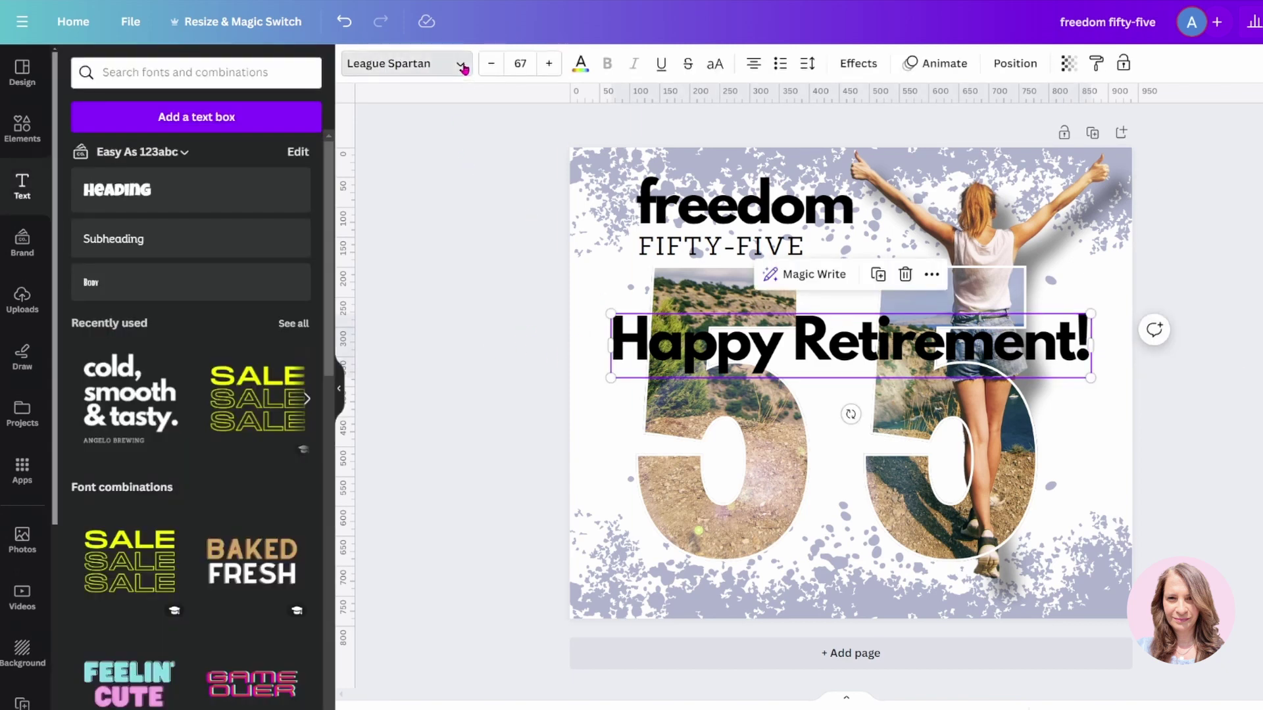
scroll(190, 466, "down", 2)
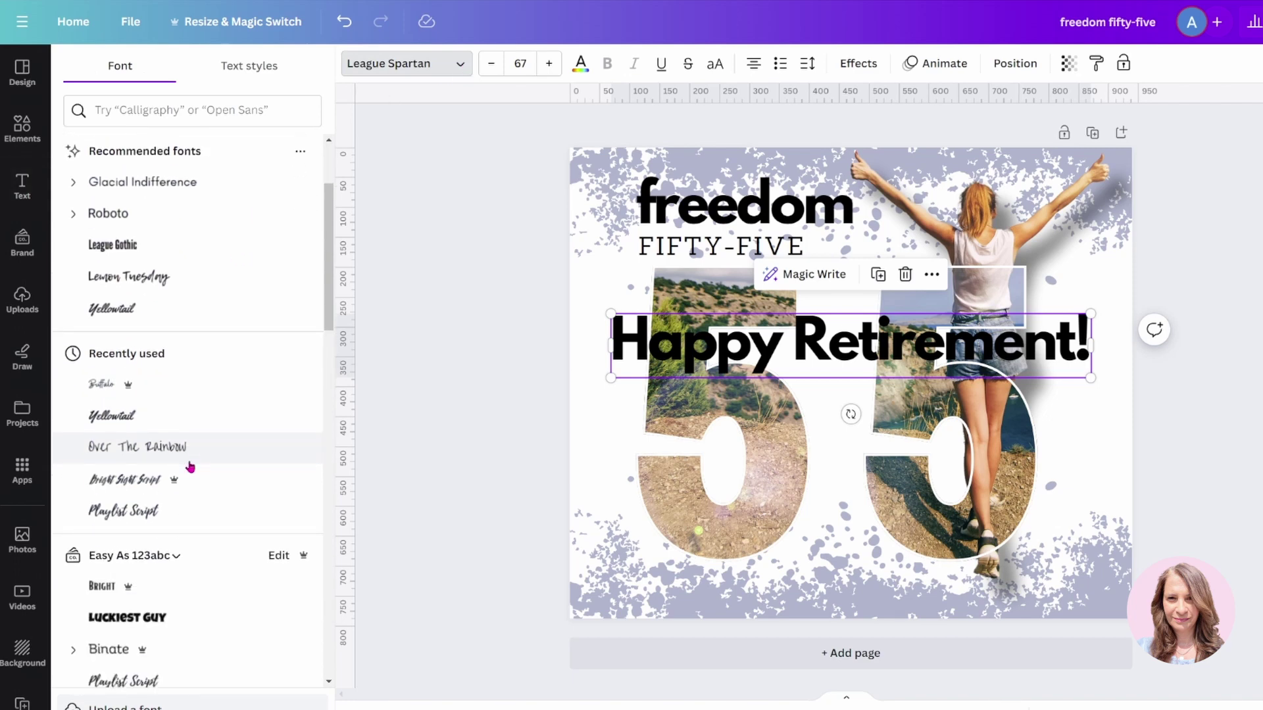
scroll(190, 467, "down", 3)
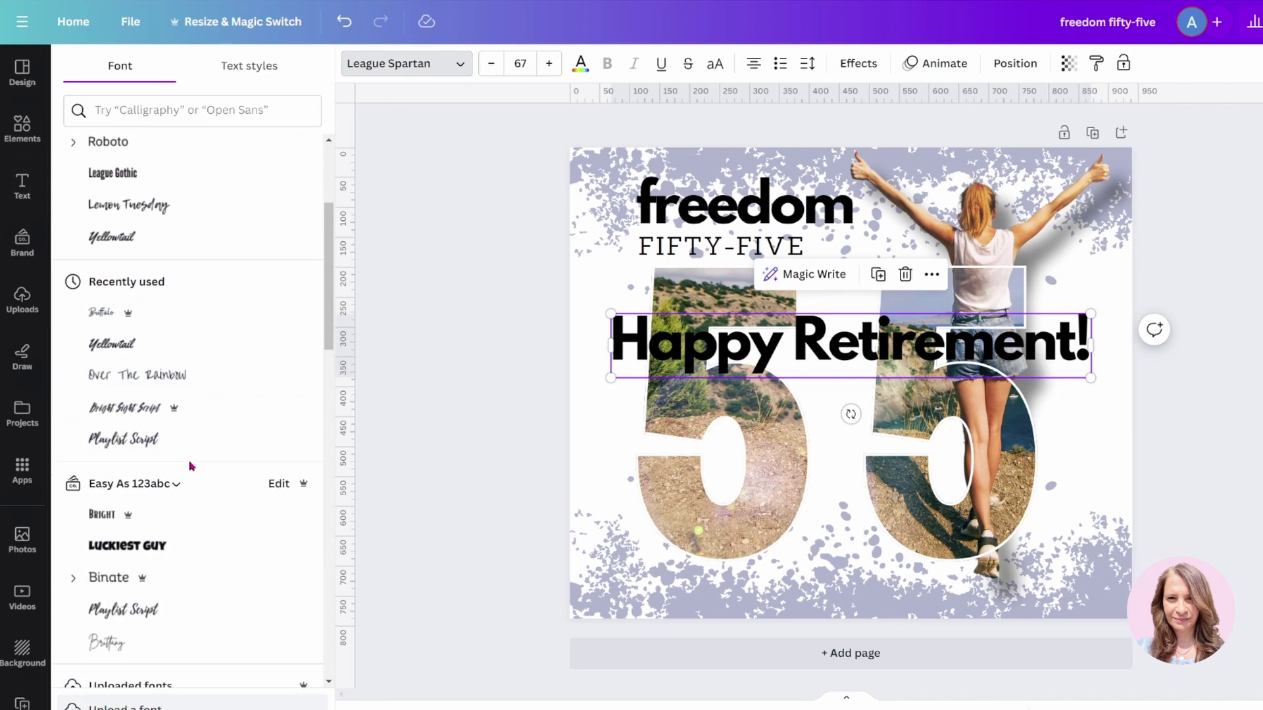
scroll(190, 466, "down", 3)
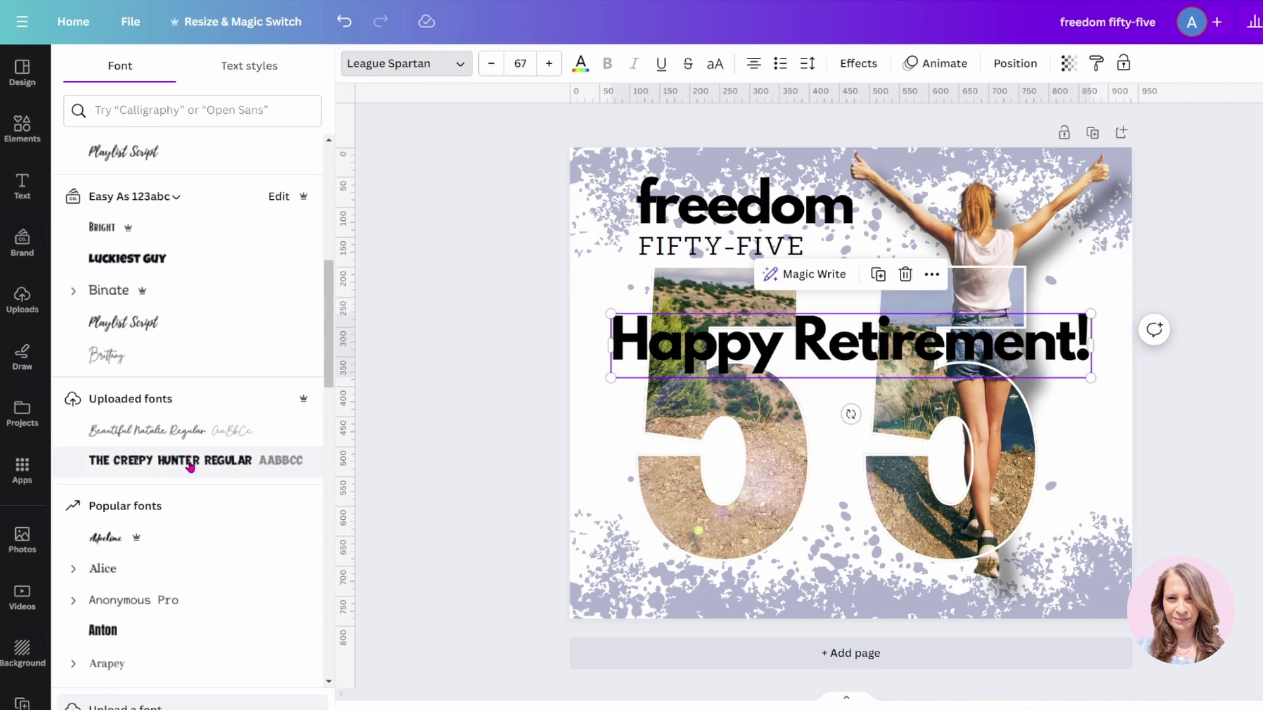
left_click(208, 111)
type("buff")
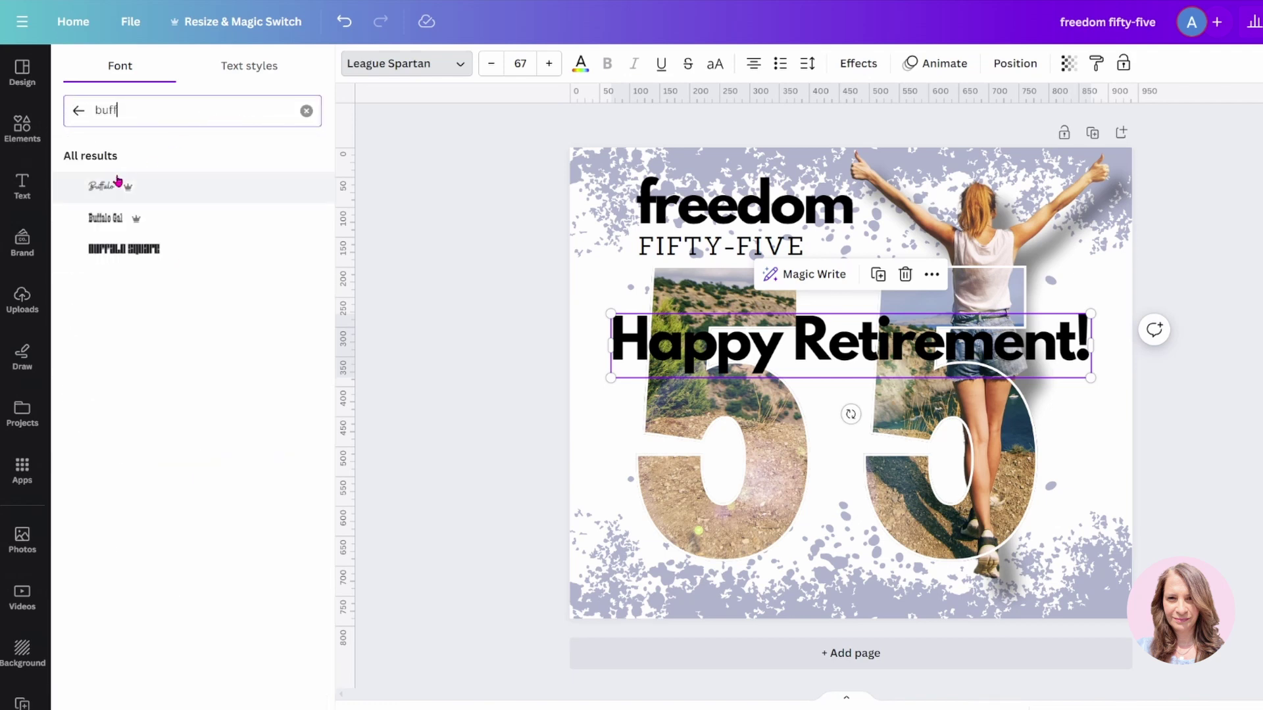
left_click(103, 189)
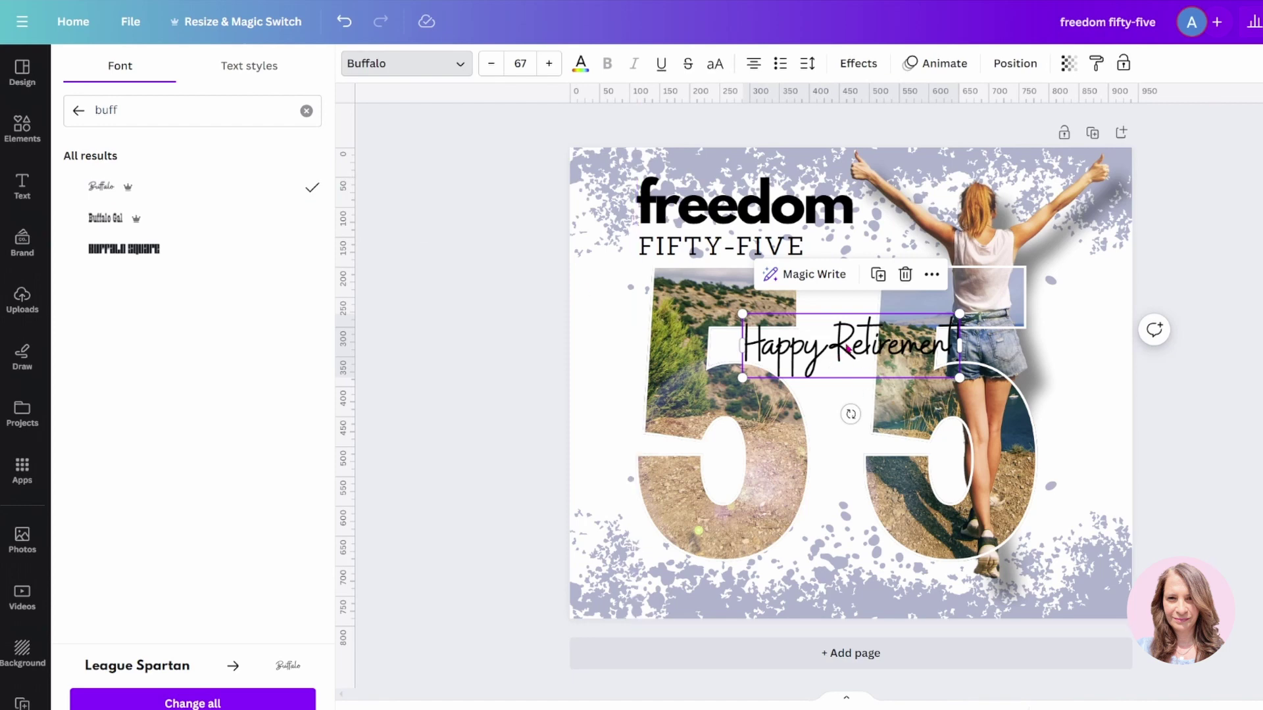
left_click_drag(848, 350, 951, 525)
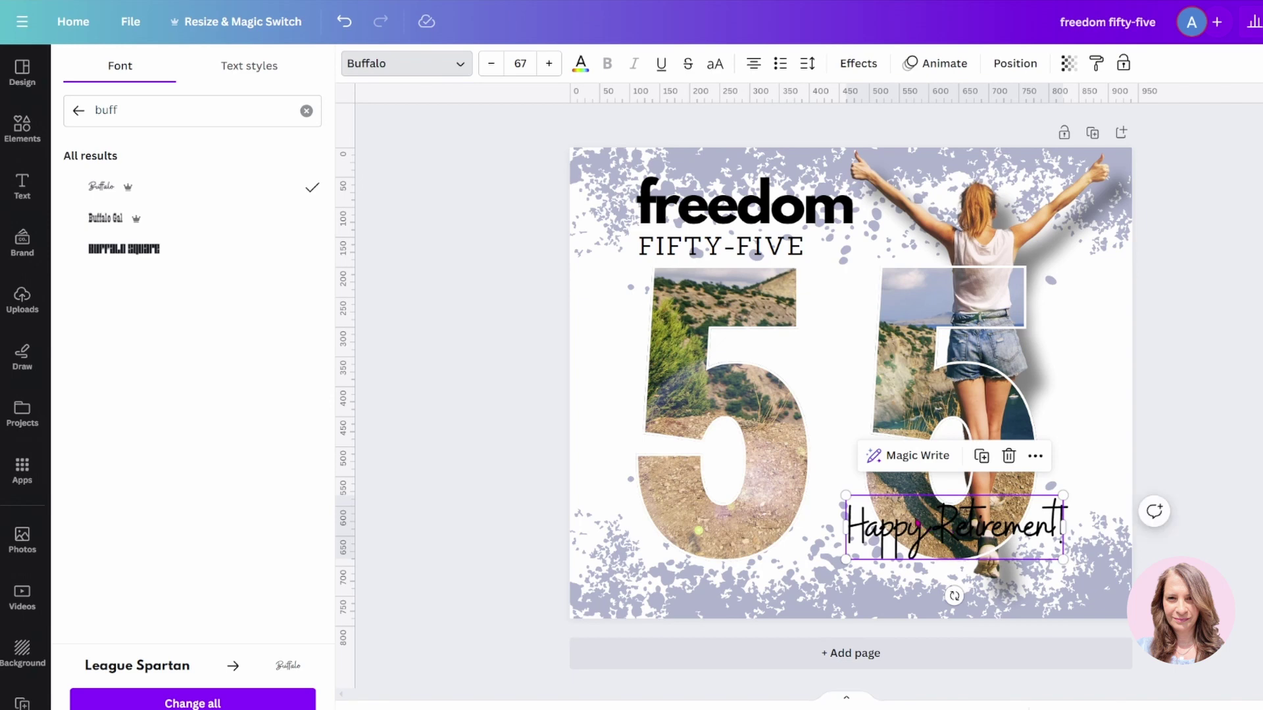
left_click(1076, 411)
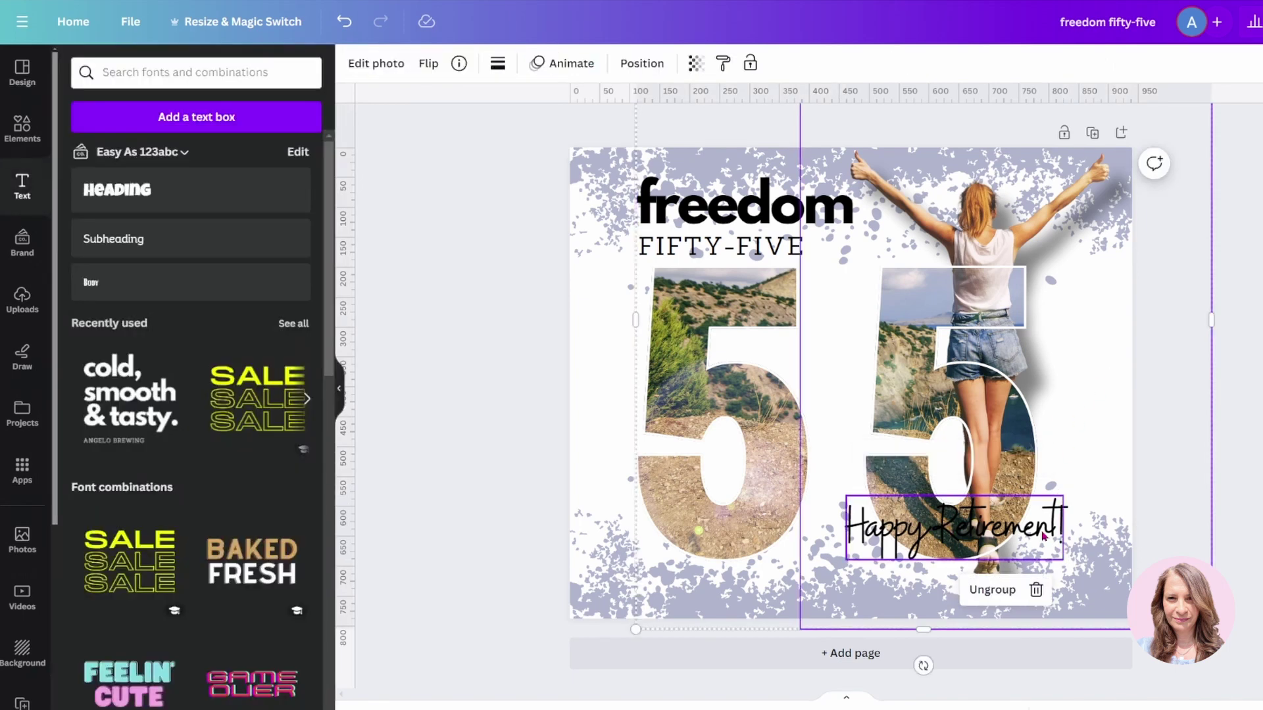
Apply a white Outline effect to the "Happy Retirement!" text
left_click(889, 536)
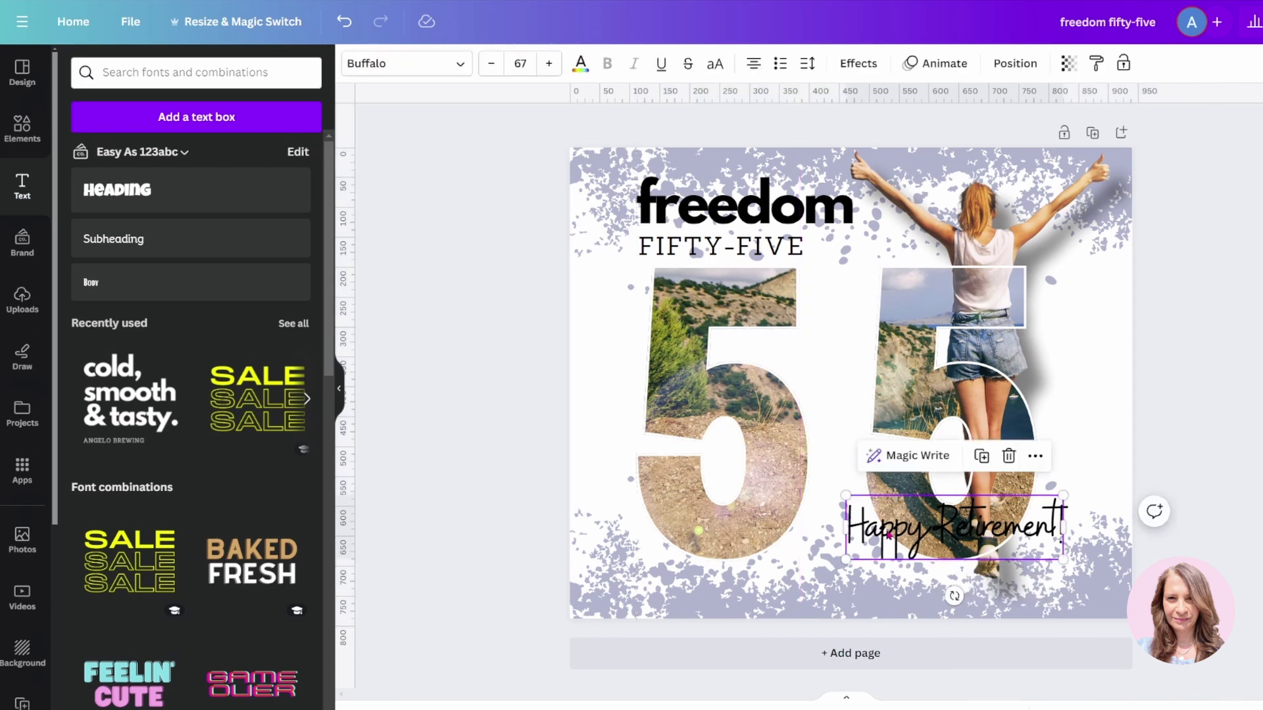
left_click(858, 63)
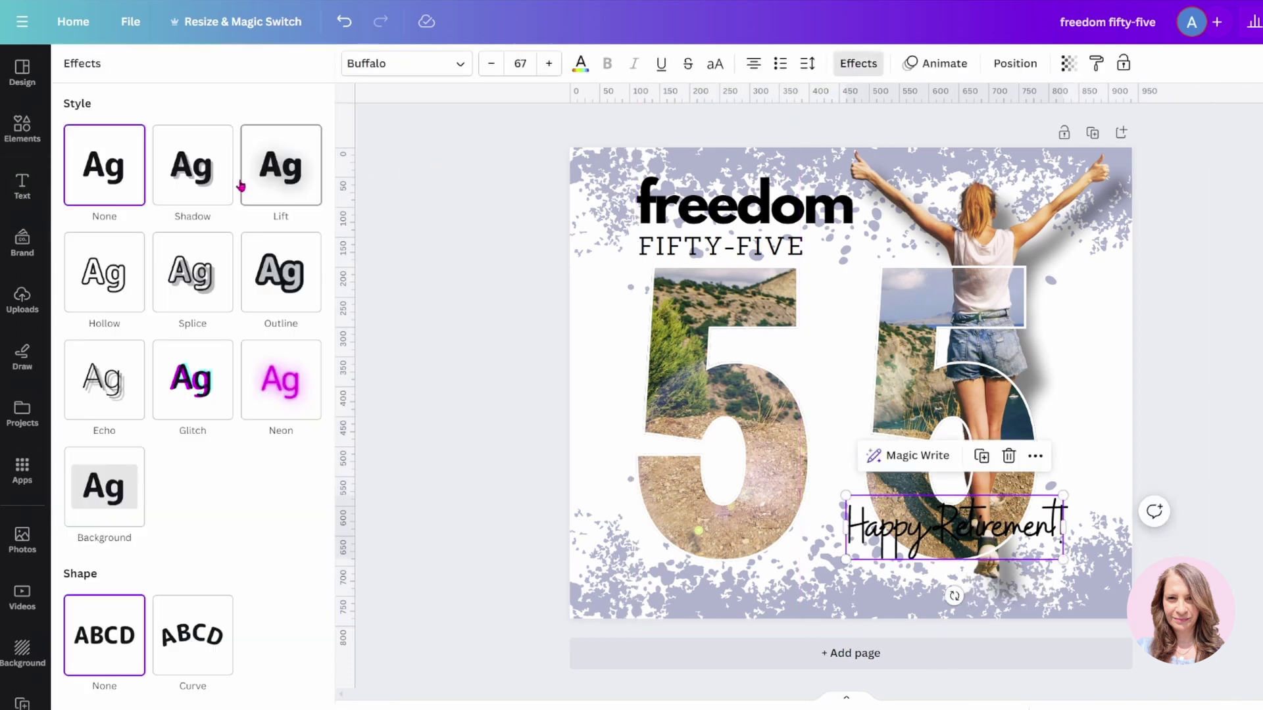
left_click(293, 276)
left_click(301, 396)
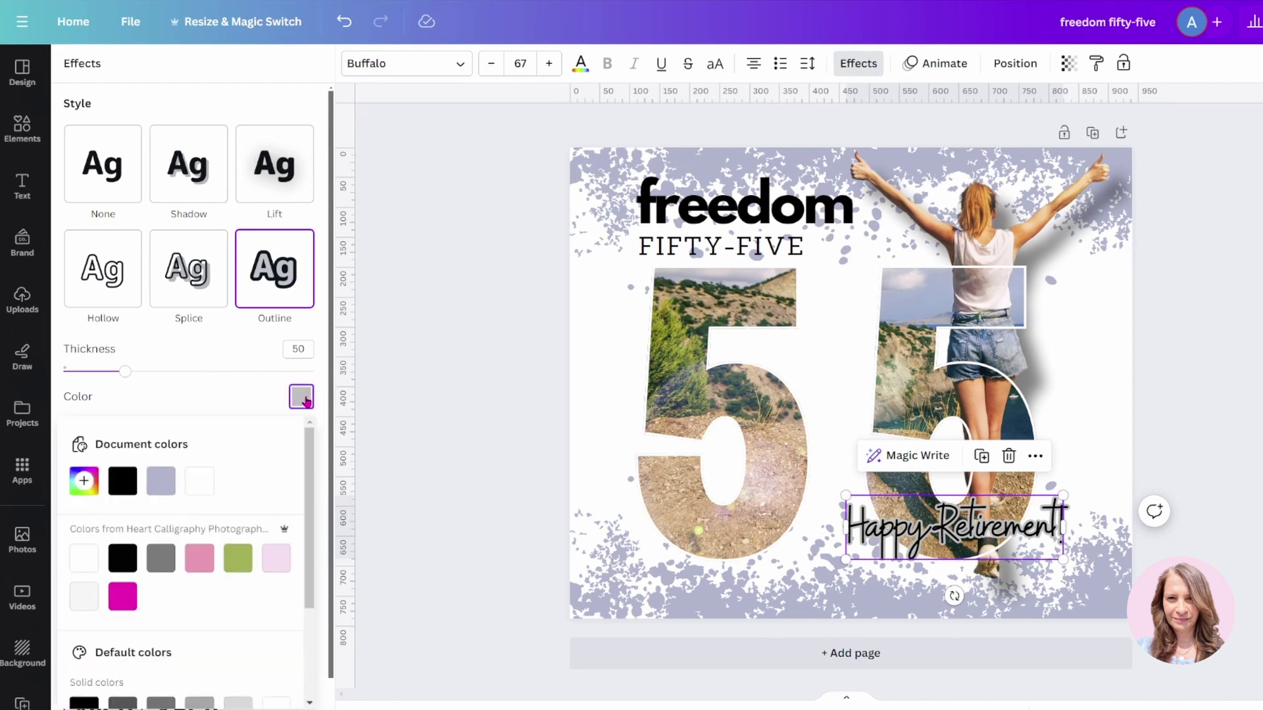
left_click(204, 482)
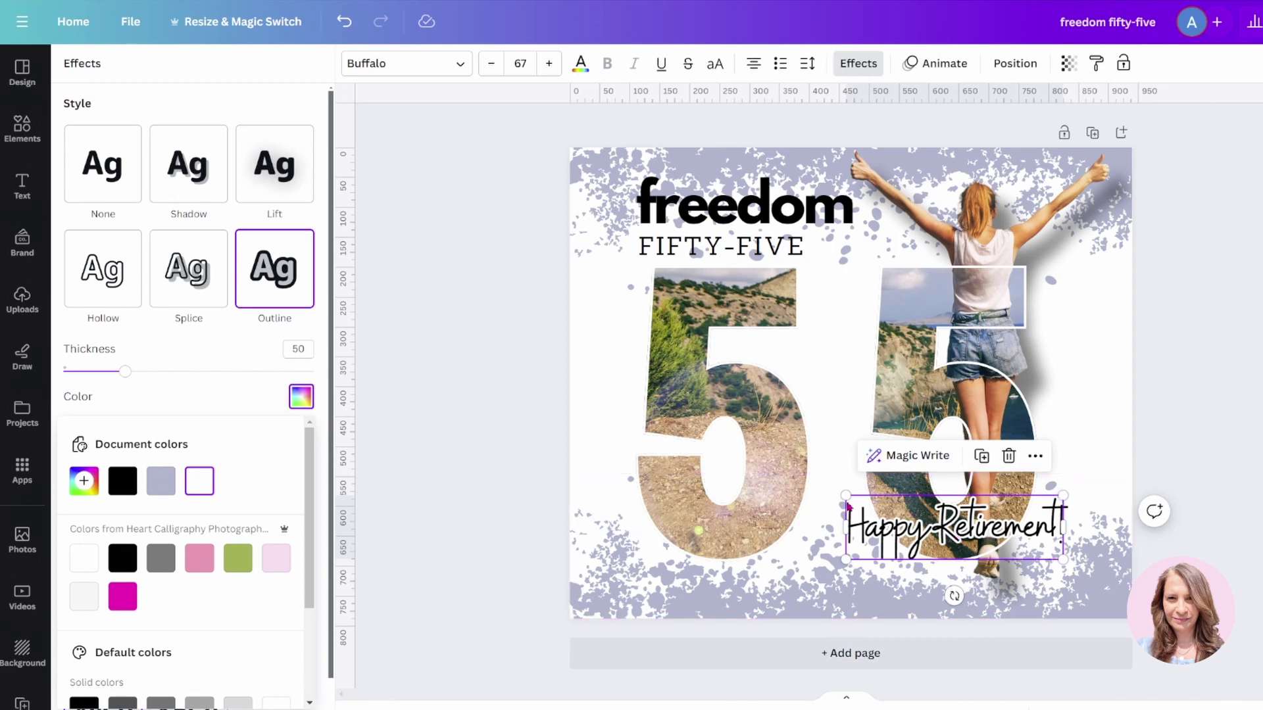
Enlarge the "Happy Retirement!" text to size 84.3 and shift it slightly right and down
left_click_drag(847, 502, 789, 479)
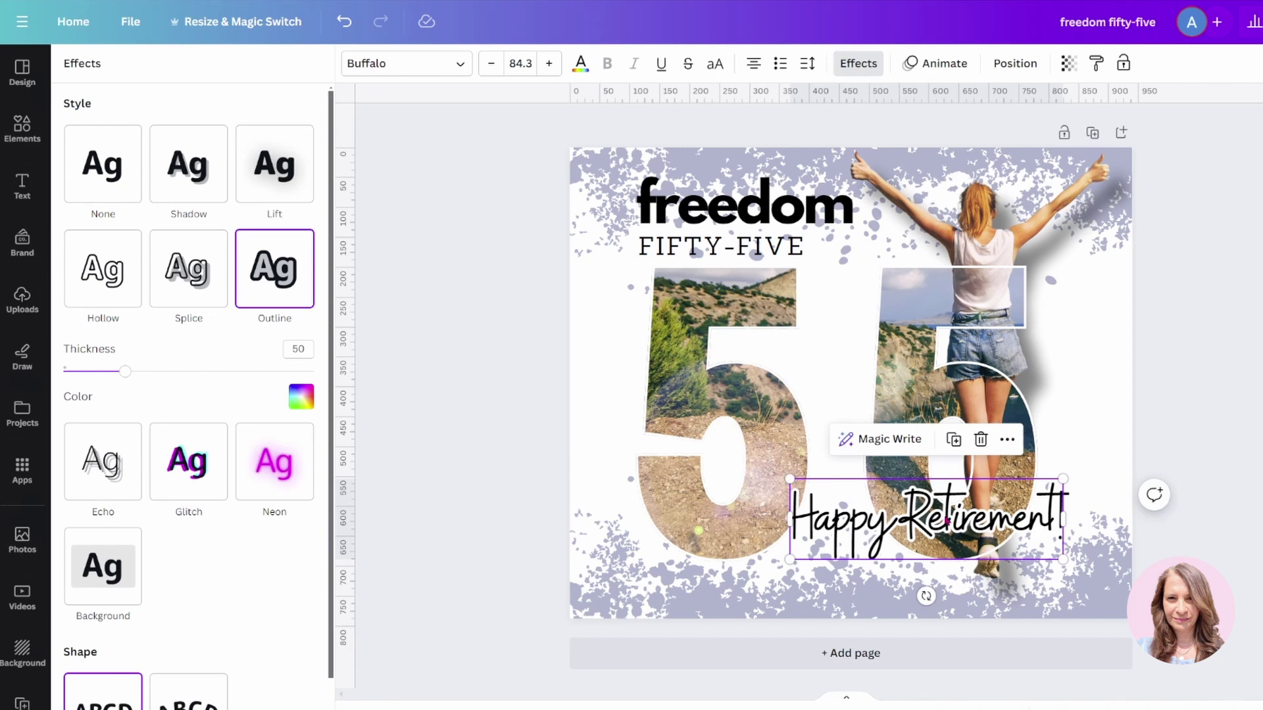
left_click_drag(947, 521, 964, 527)
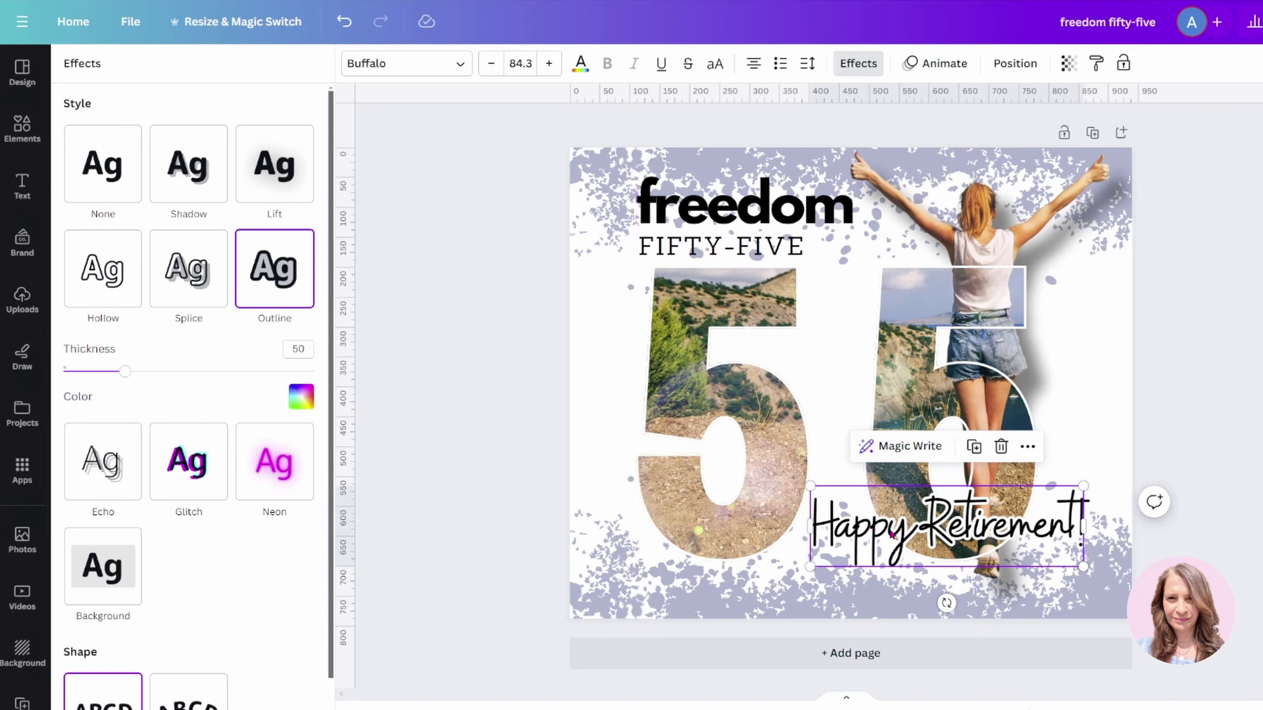
Apply a white Outline effect to the "freedom" headline
left_click(753, 221)
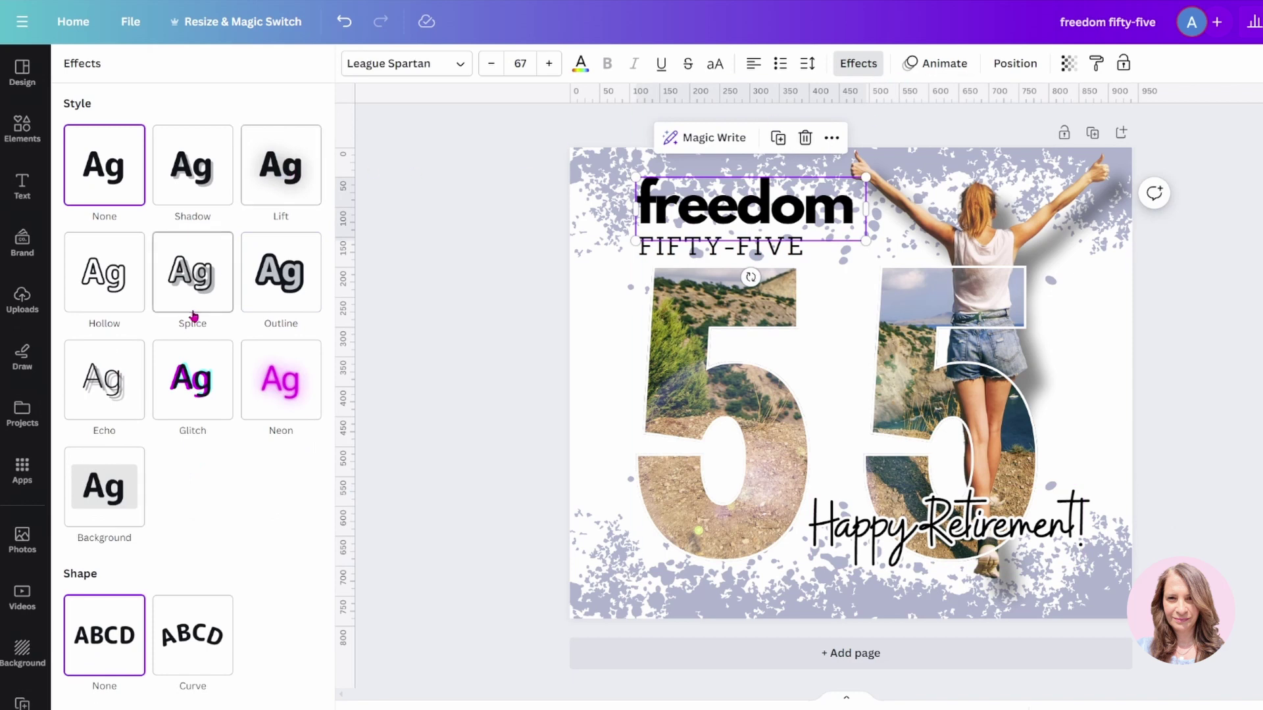
left_click(276, 271)
left_click(295, 398)
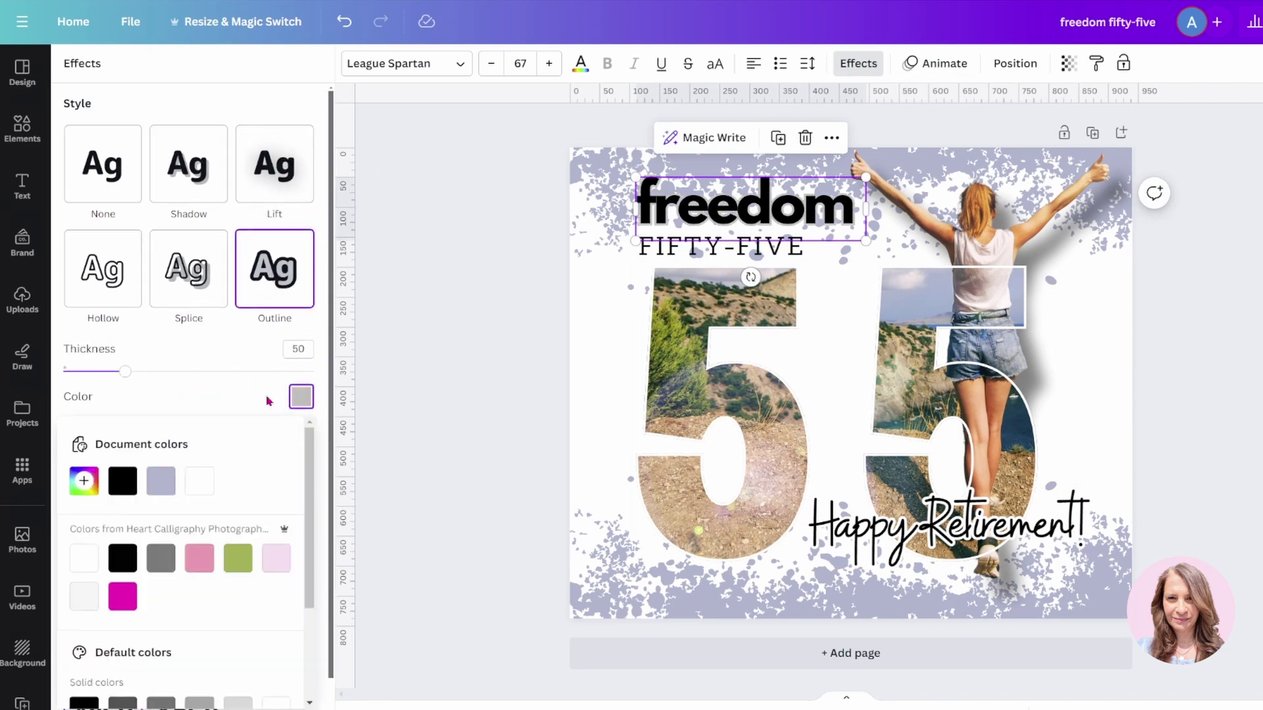
left_click(196, 484)
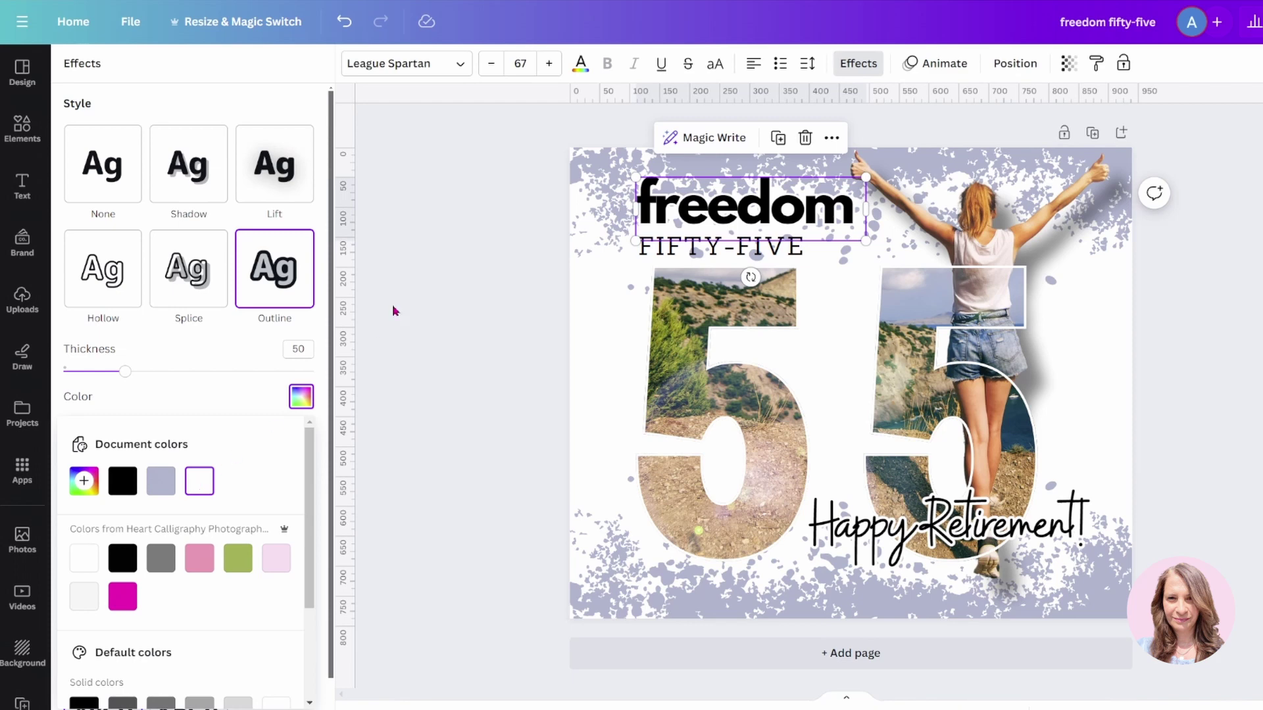
left_click(447, 253)
left_click(458, 263)
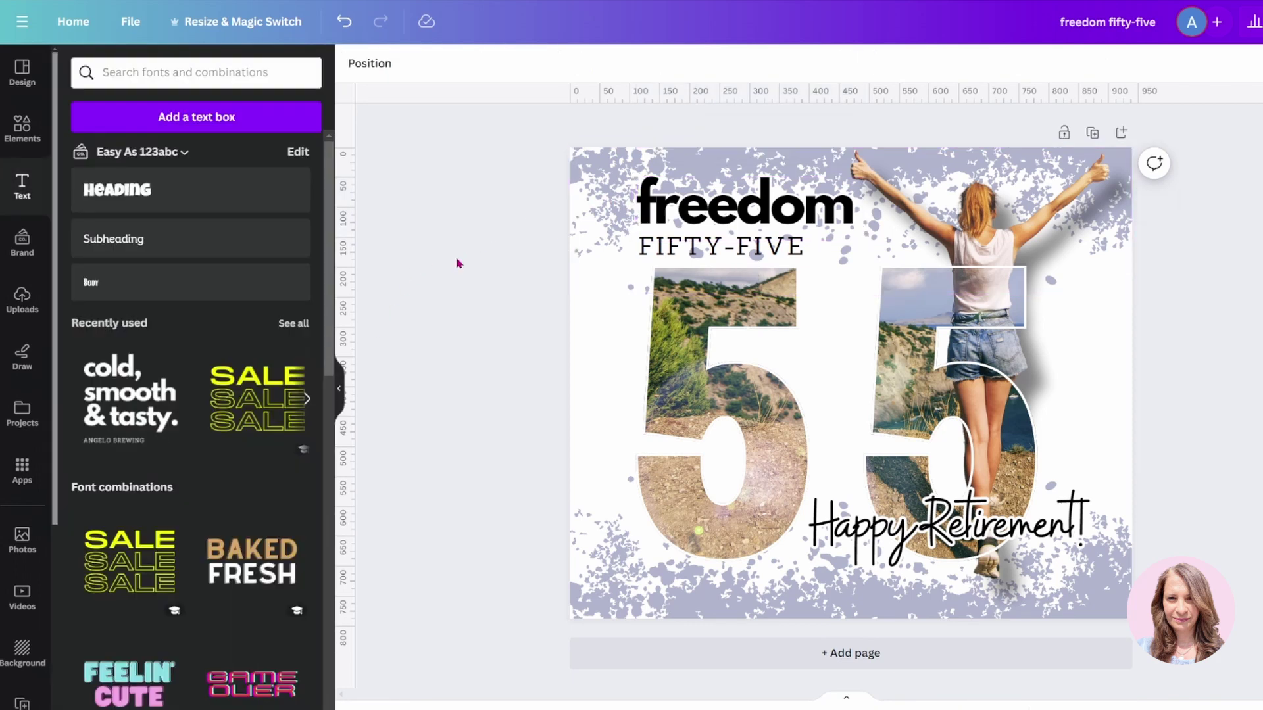